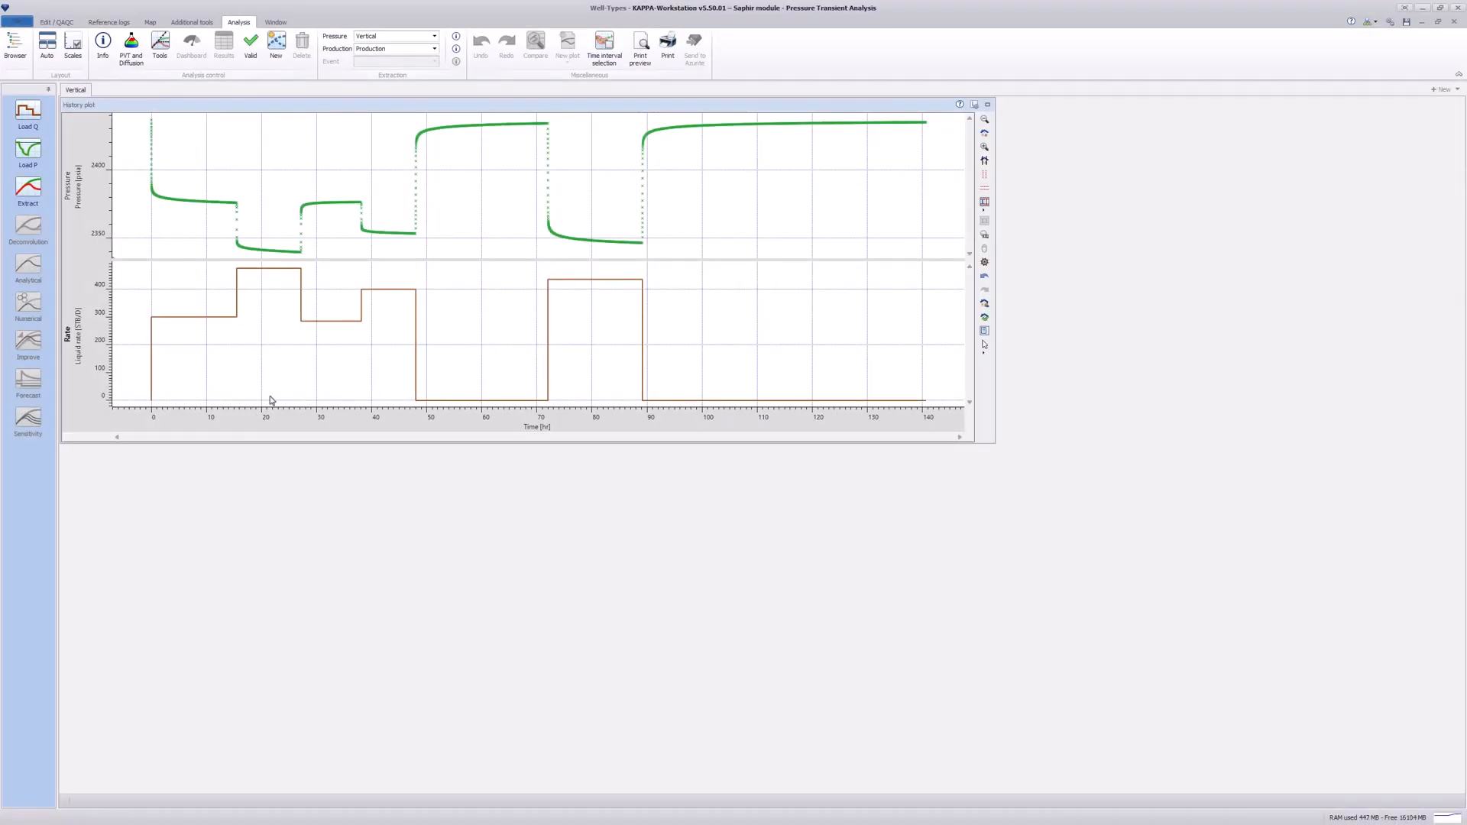
Check which pressure gauges and production data are available for extraction.
click(435, 49)
click(436, 51)
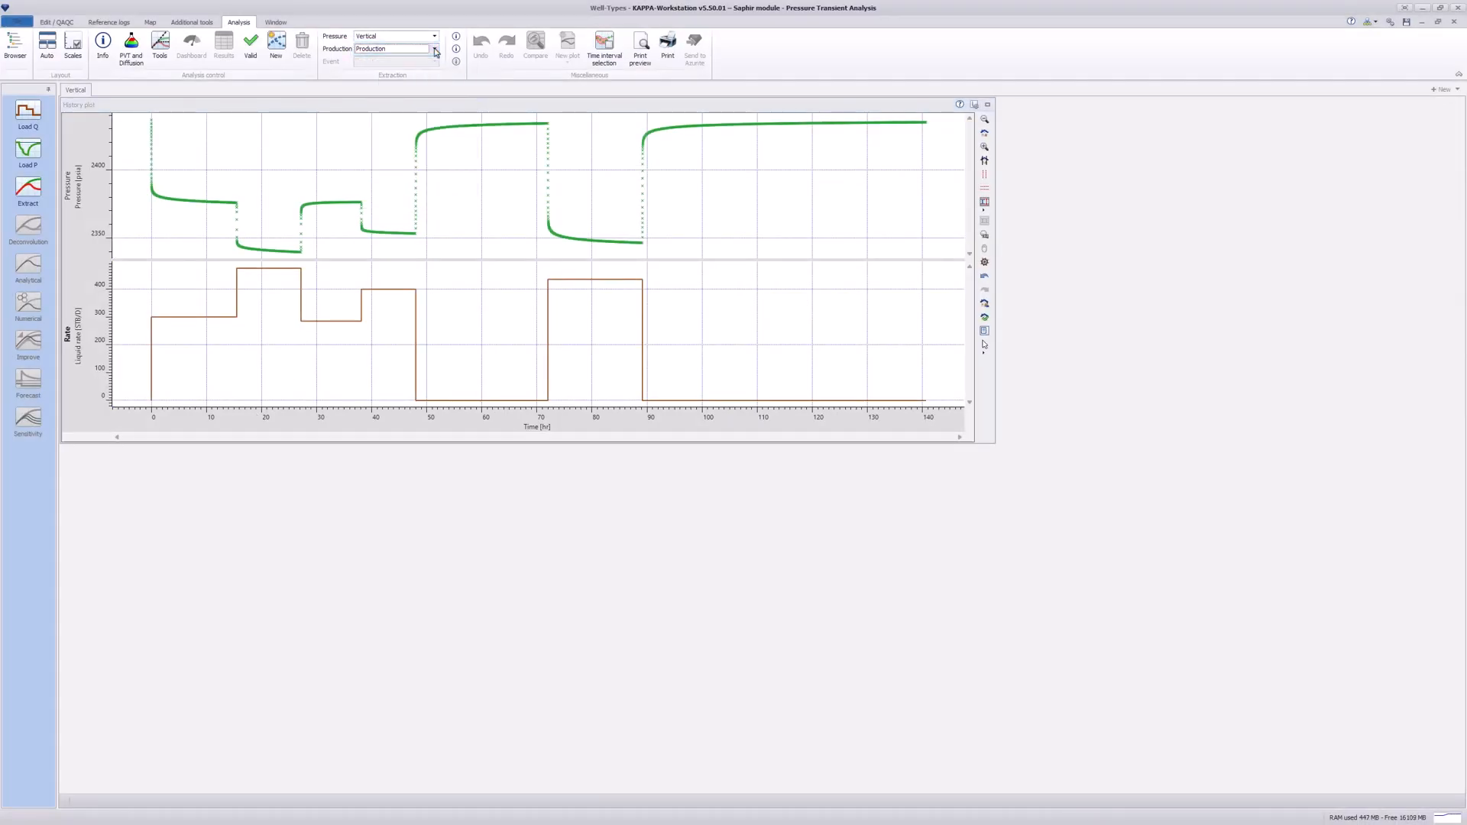
click(435, 36)
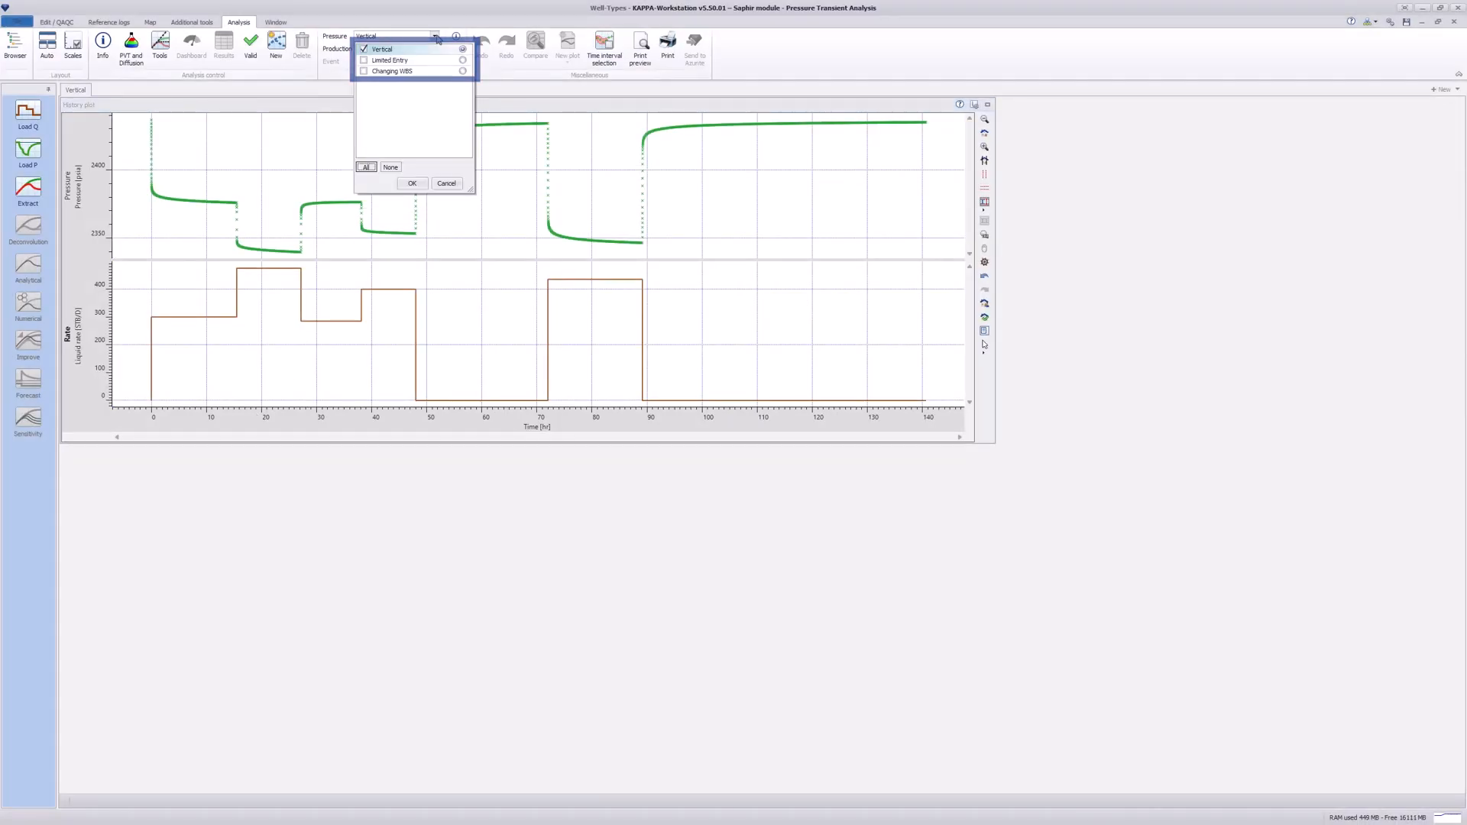
click(436, 37)
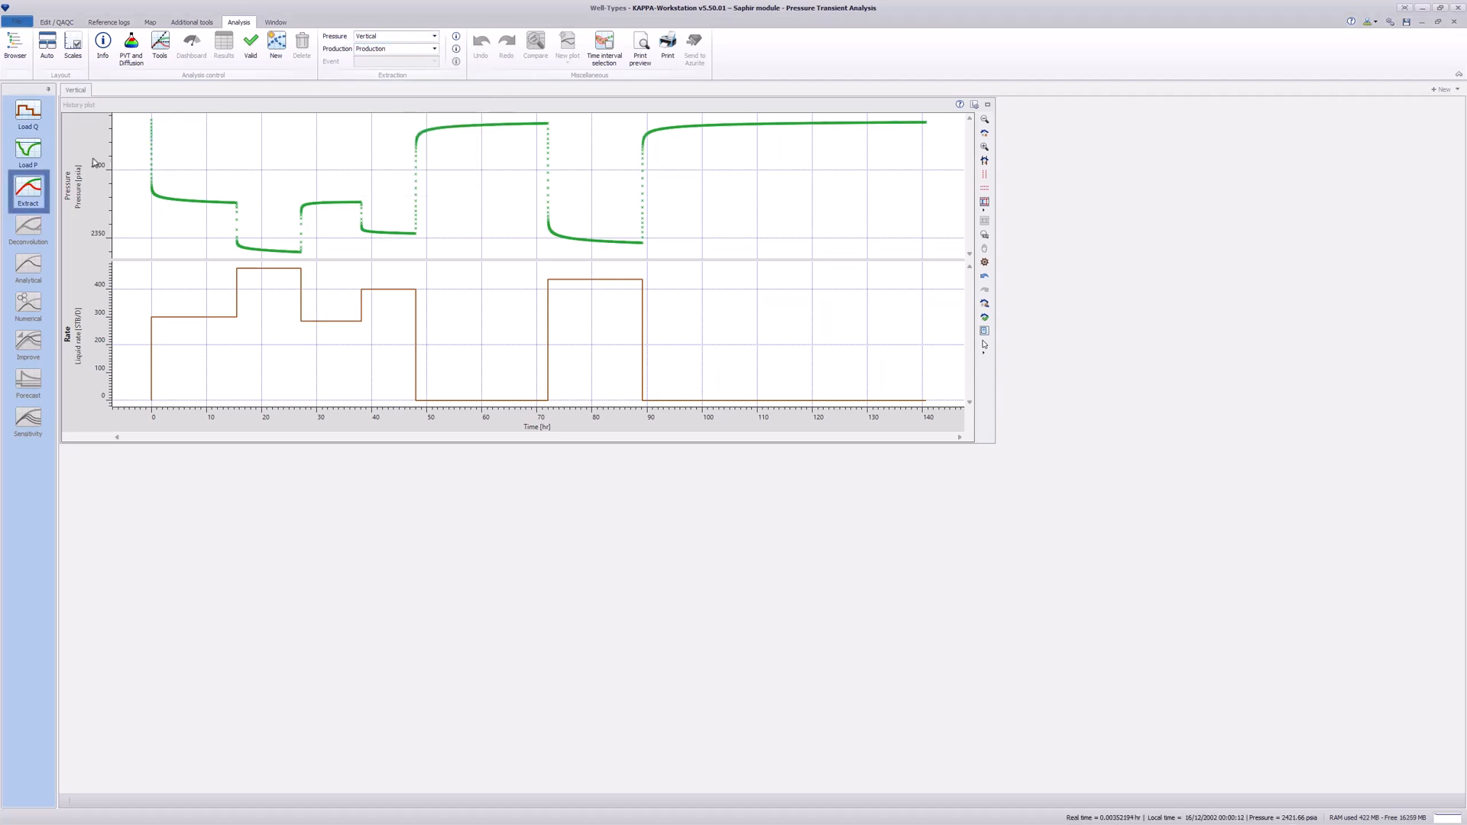
Start an extraction with Vertical as the pressure gauge and Production as the production data.
click(28, 191)
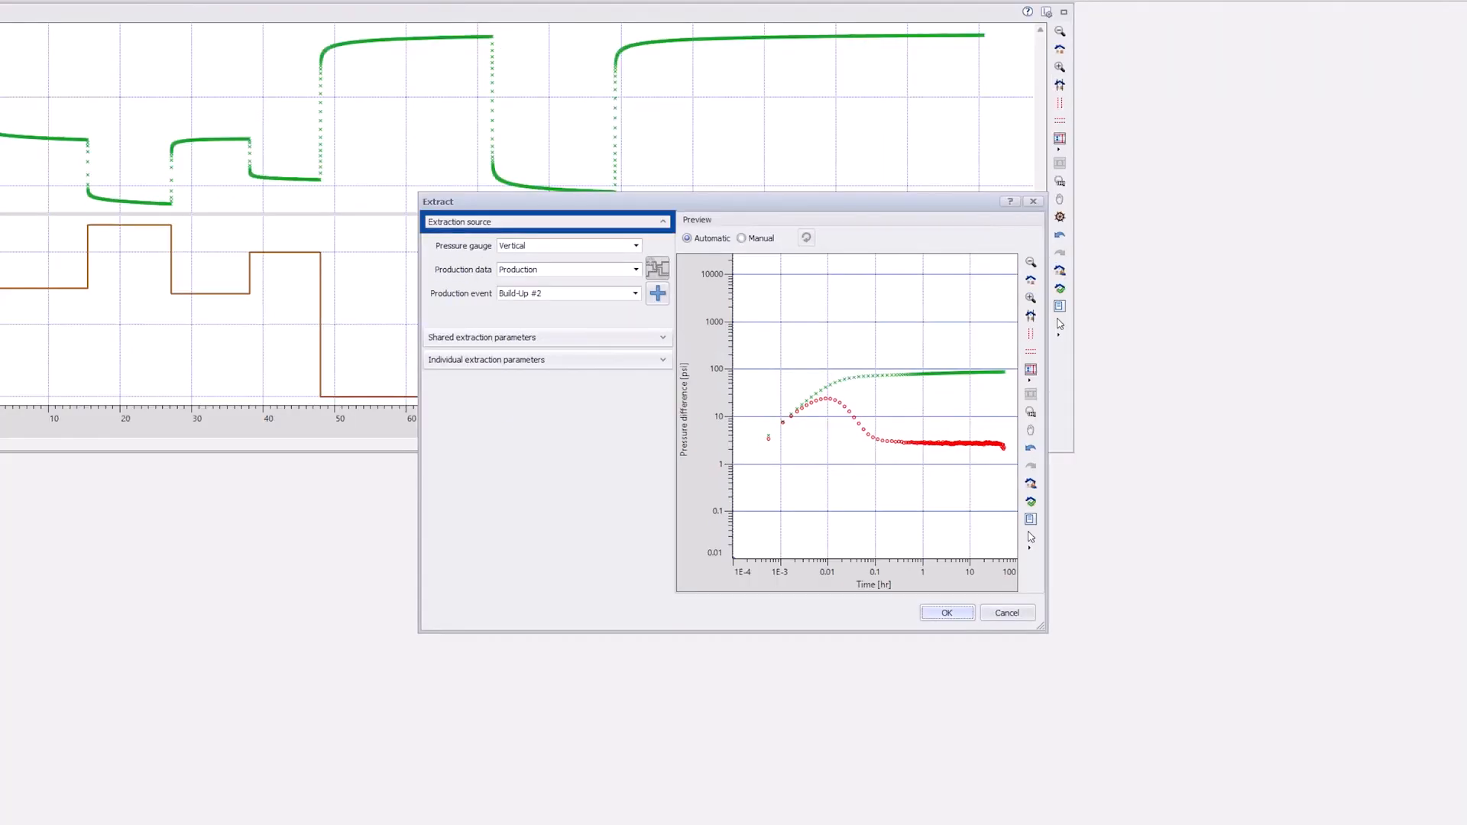
click(636, 247)
click(637, 246)
click(636, 269)
click(636, 270)
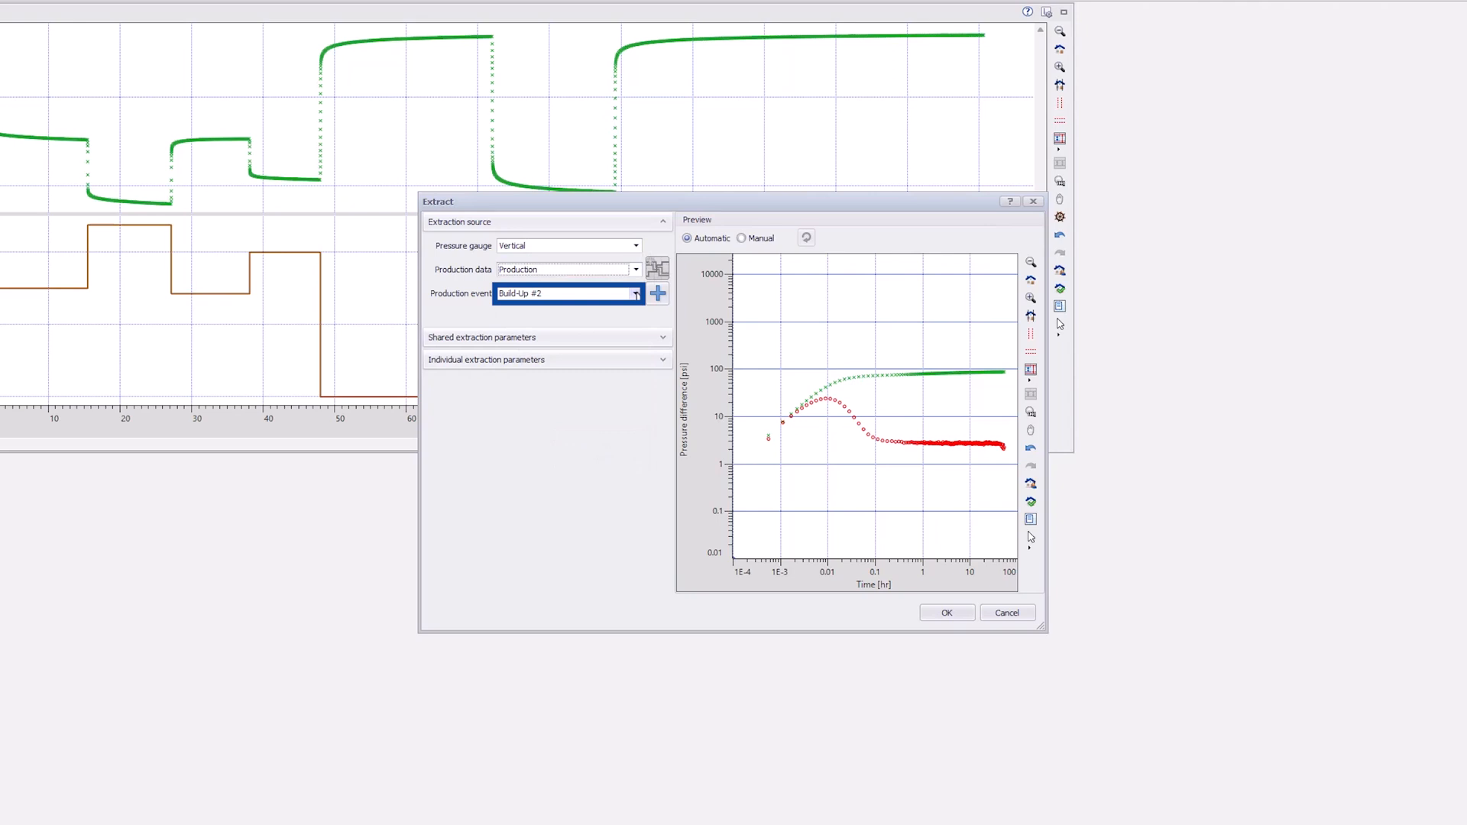
Try adding Build-Up #1 to the production events, then exclude it and keep only Build-Up #2.
click(636, 295)
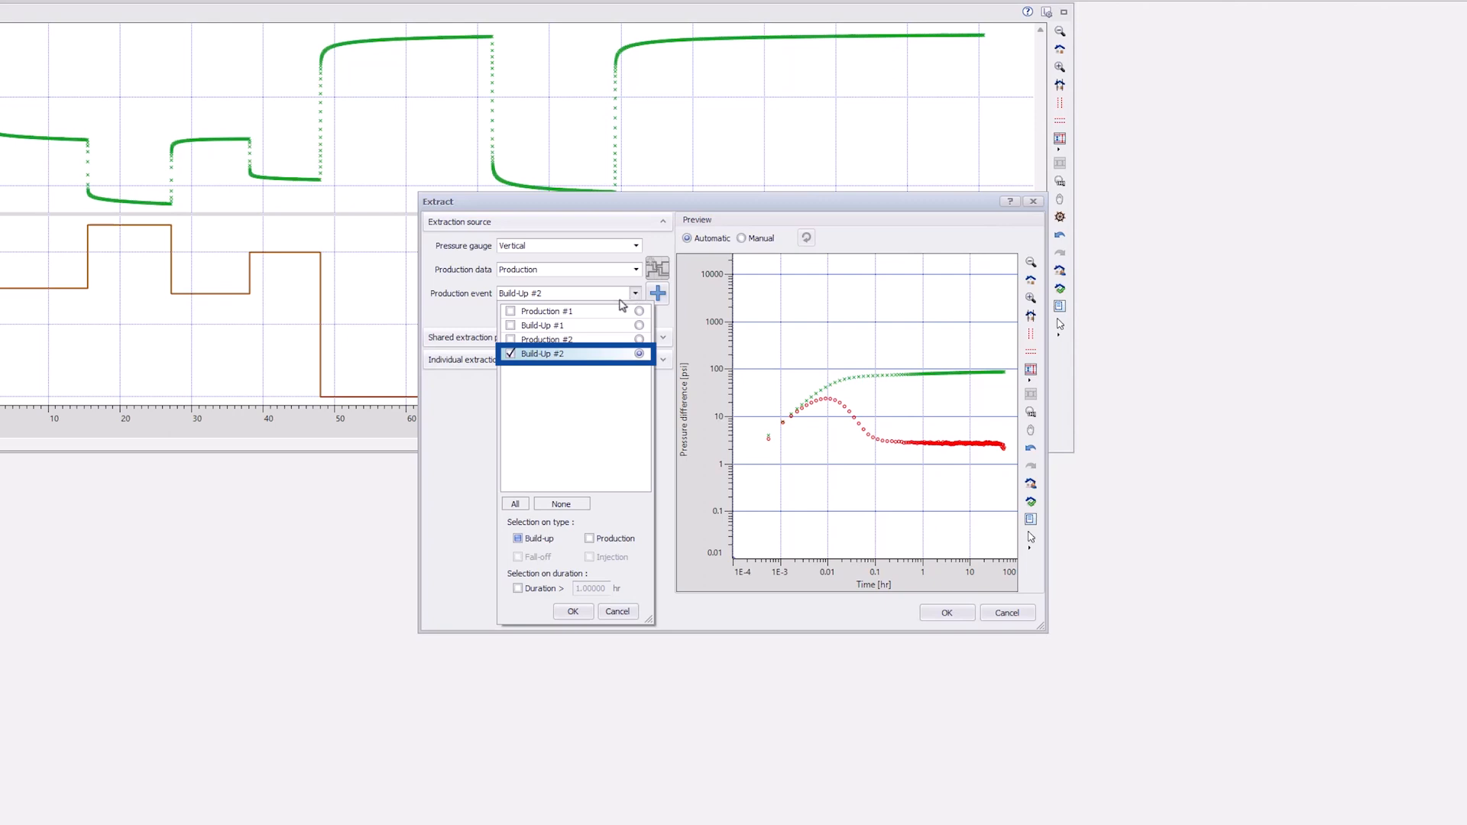
click(510, 325)
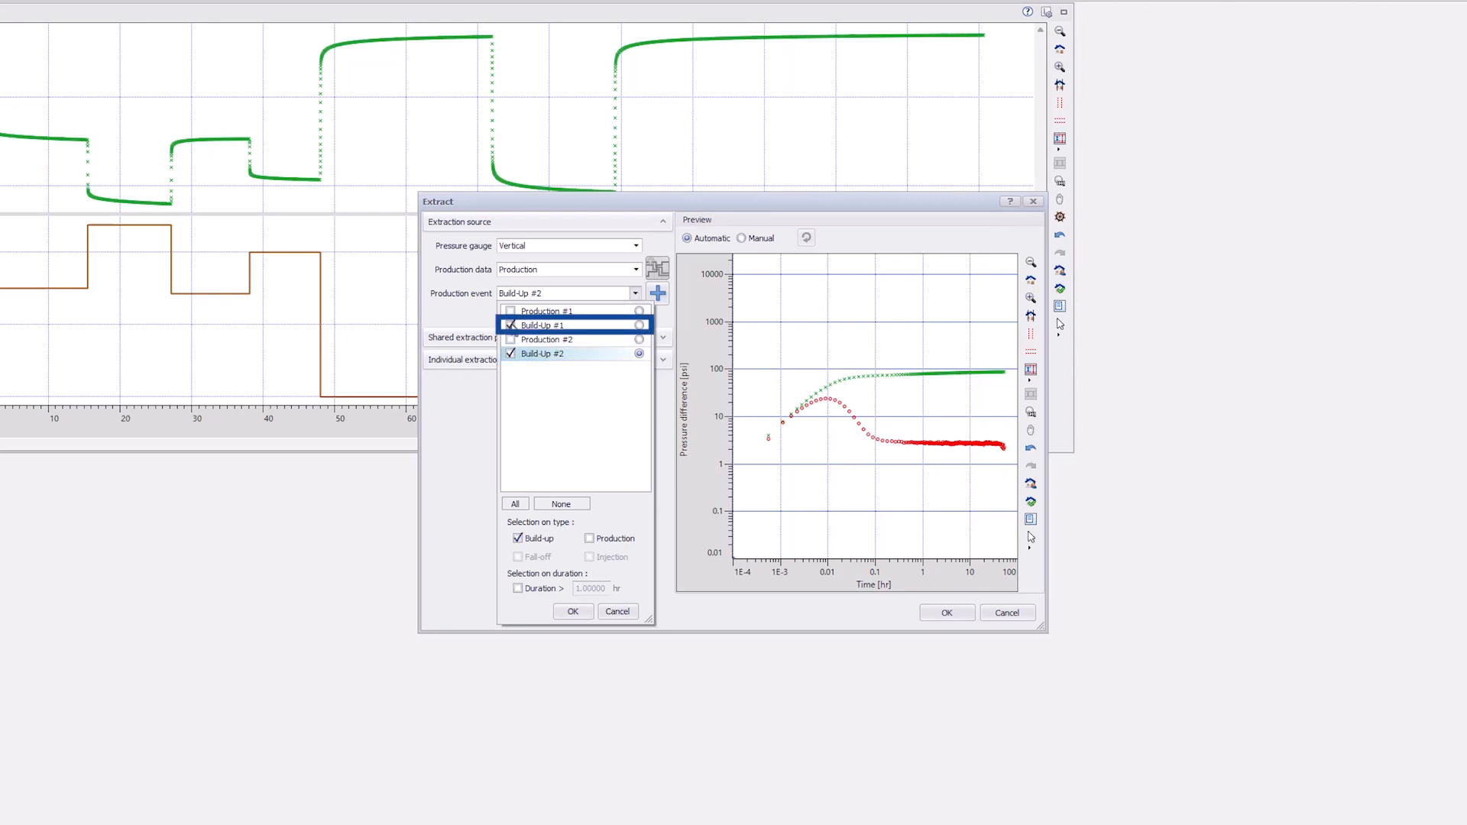
click(510, 326)
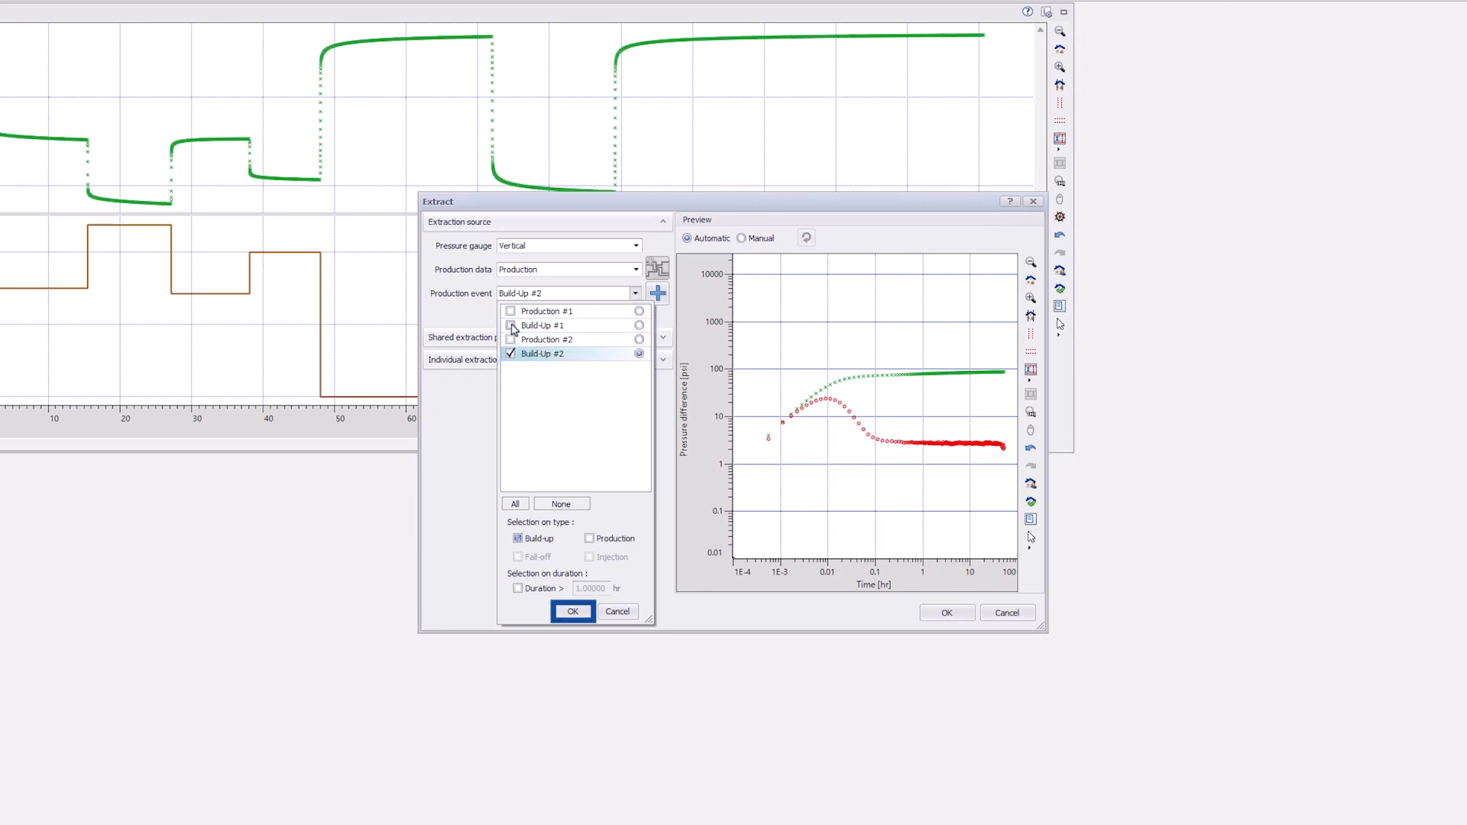
click(575, 610)
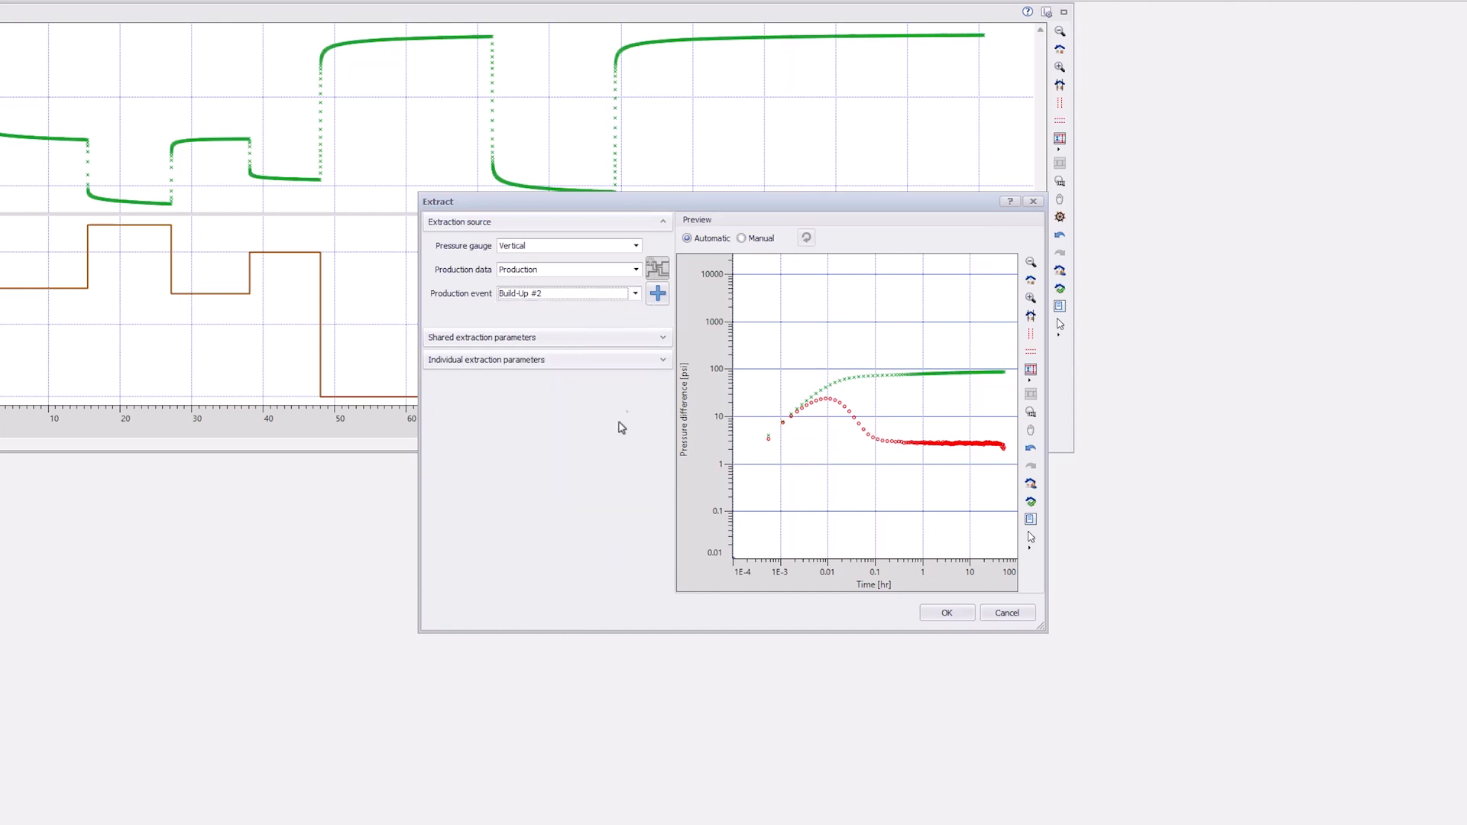
Deselect and reselect Build-Up #2 graphically on the production event selection plot.
click(658, 294)
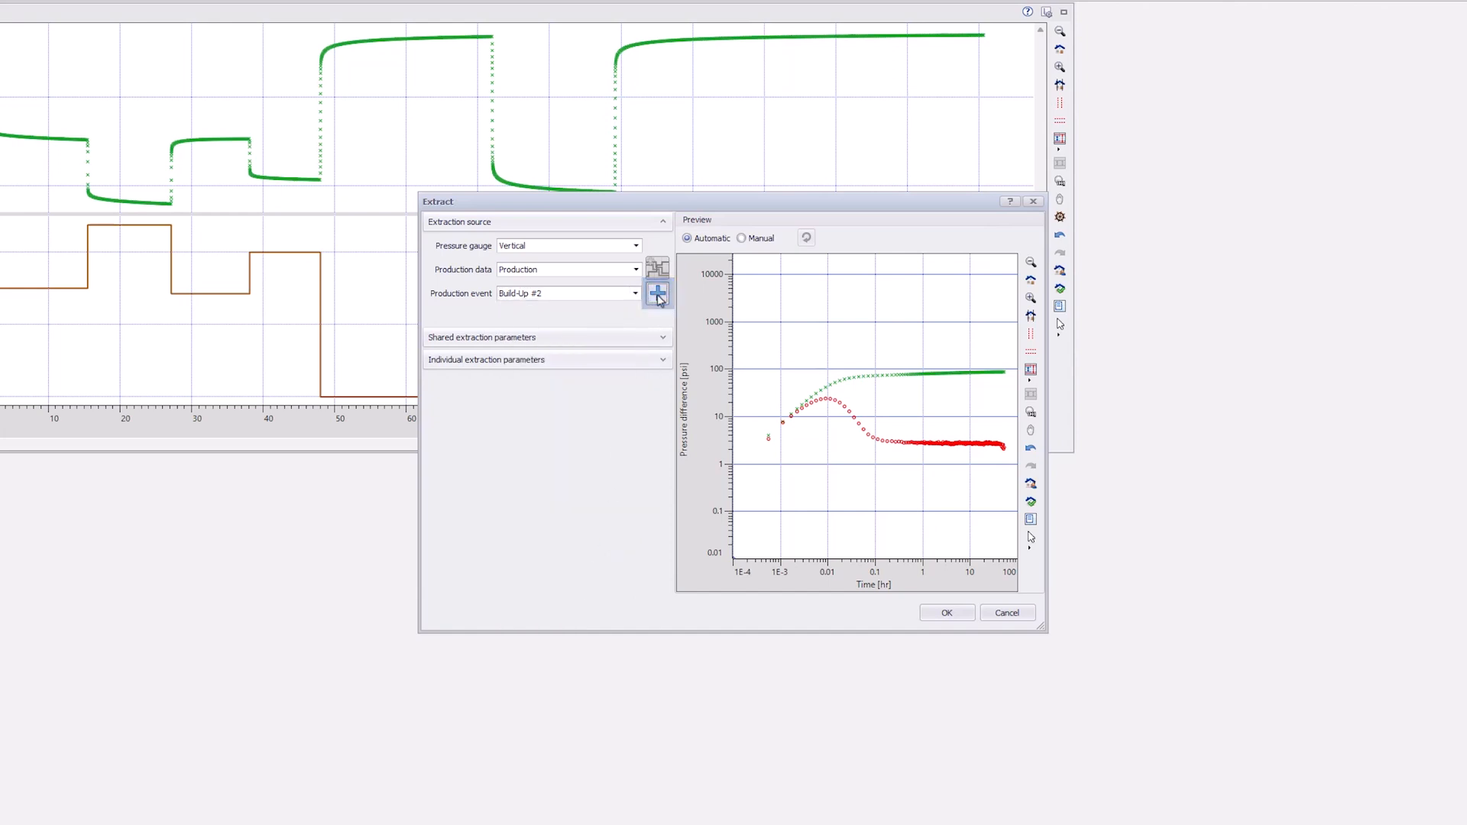
click(657, 297)
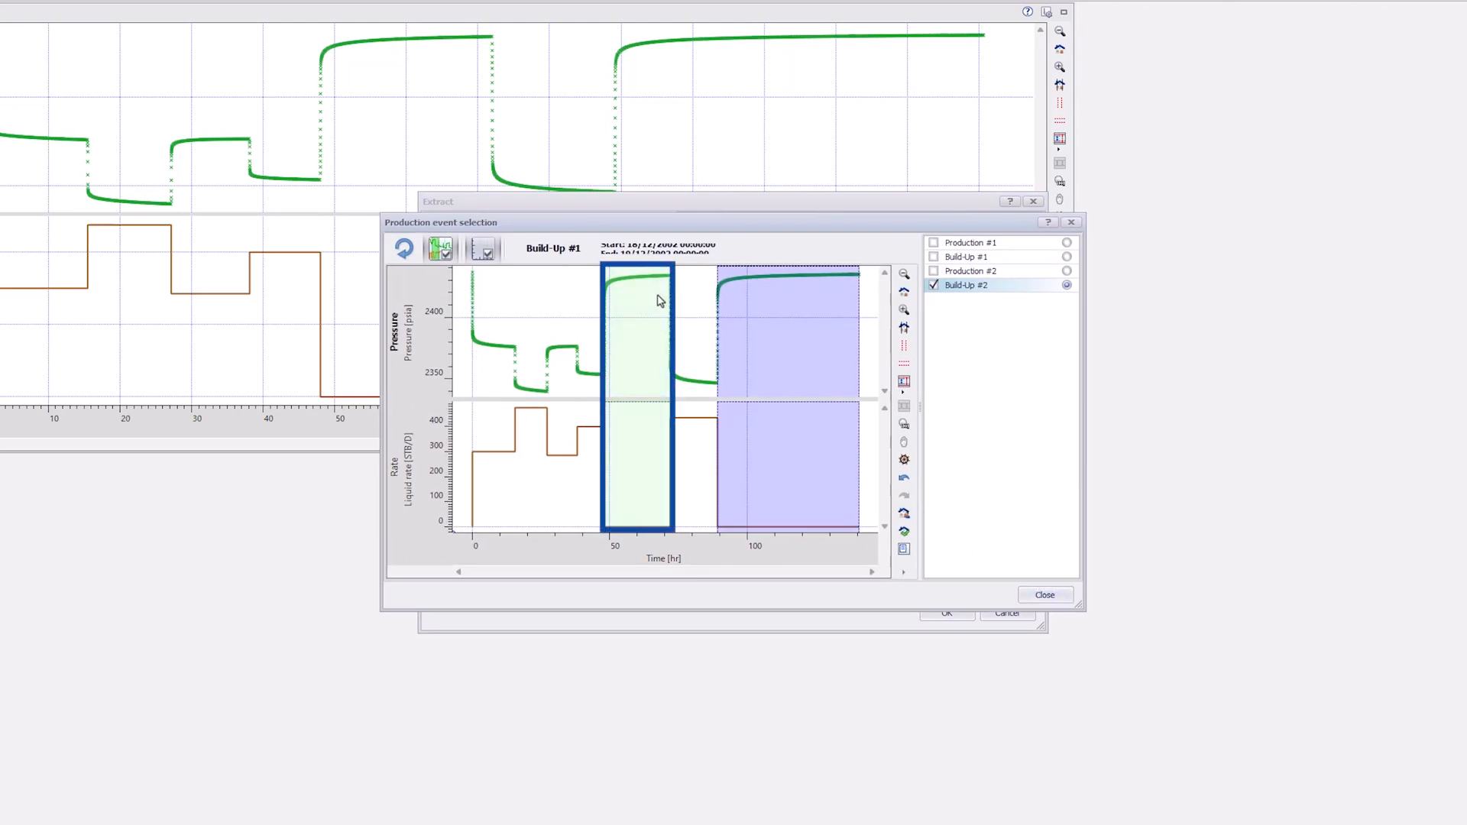
click(781, 315)
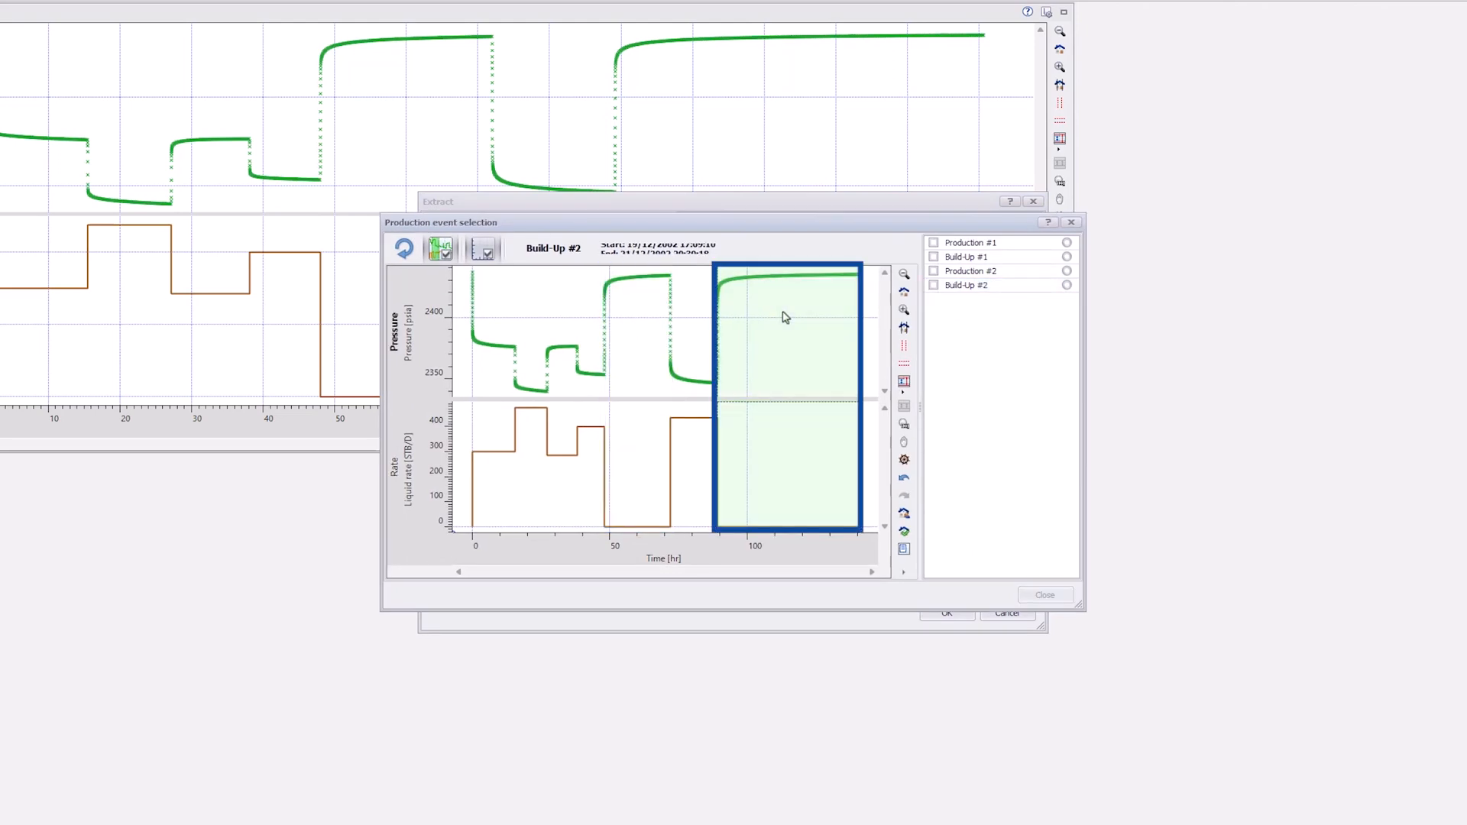
click(785, 316)
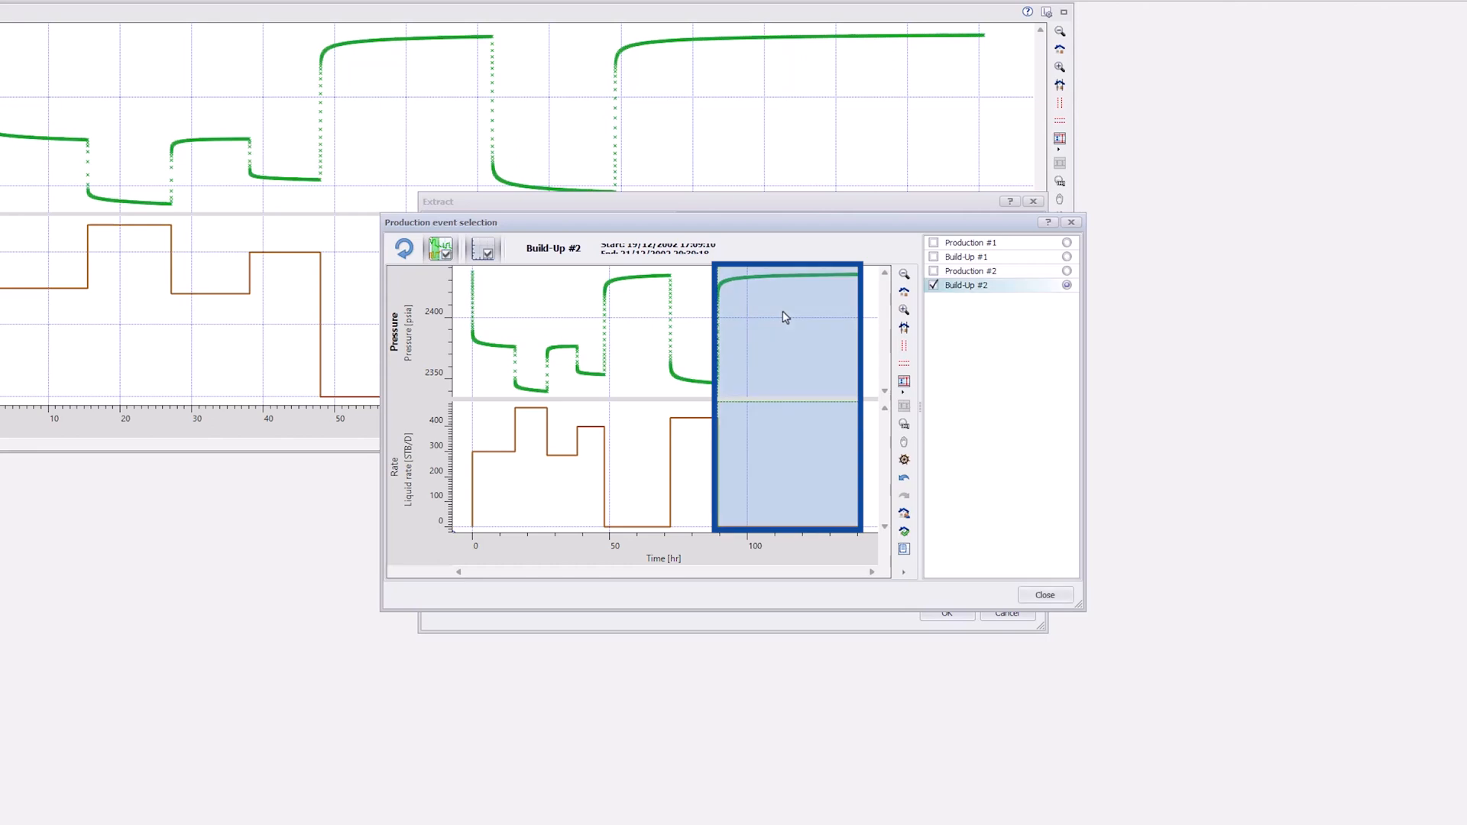
click(1043, 595)
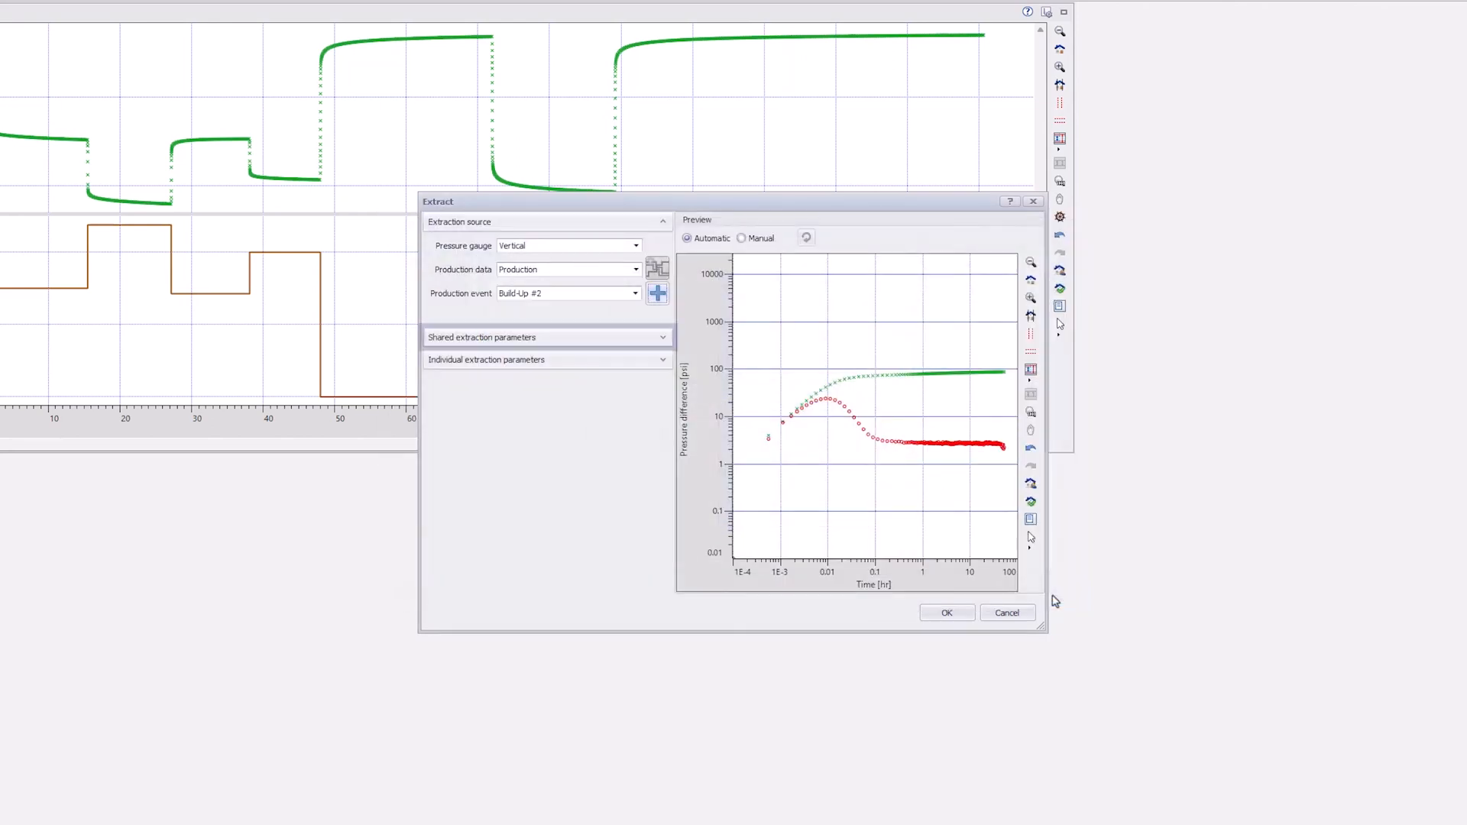
Review the shared and individual extraction parameters and extract Build-Up #2 with their default values.
click(664, 337)
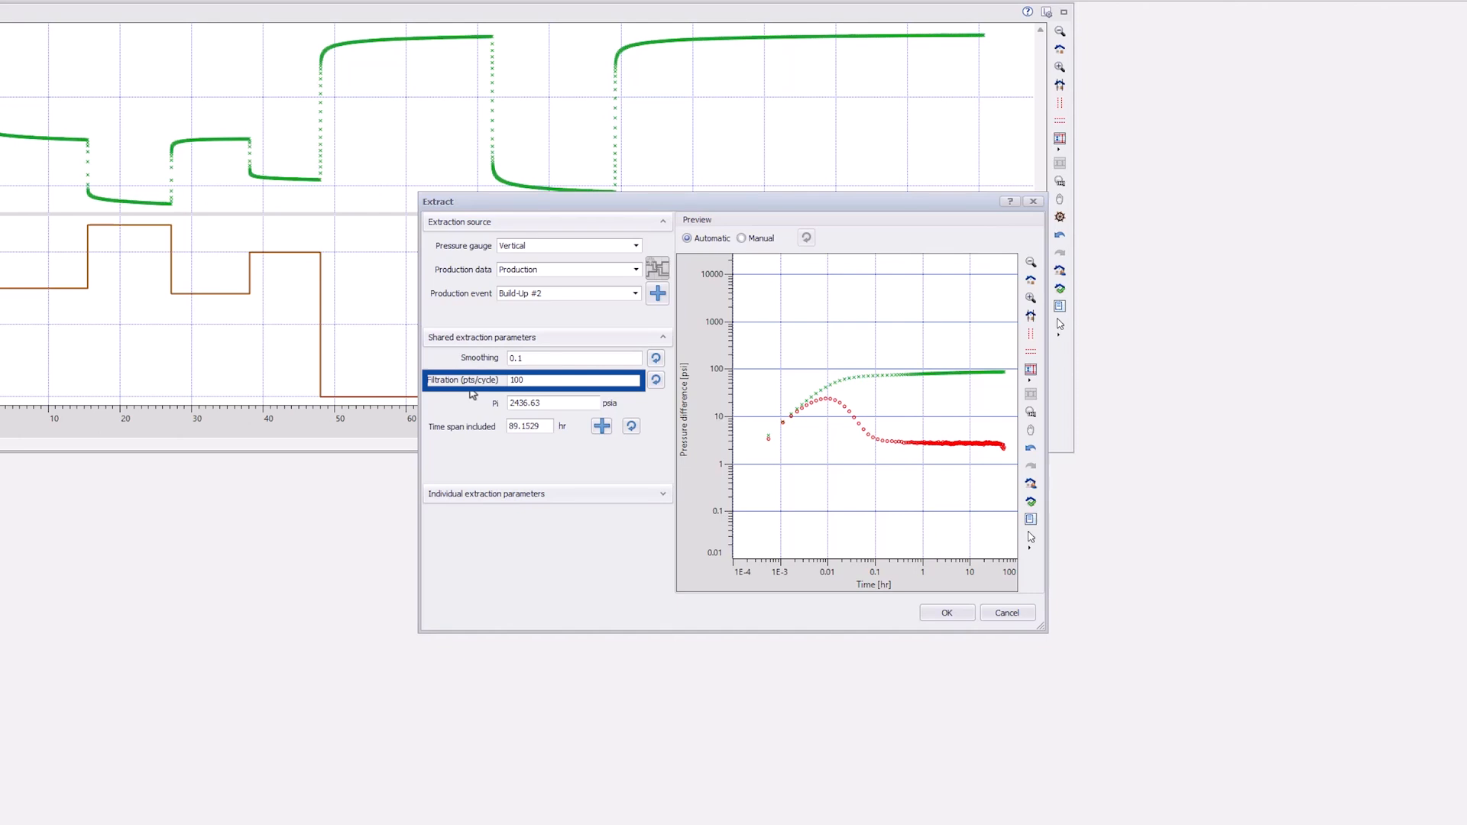
click(663, 495)
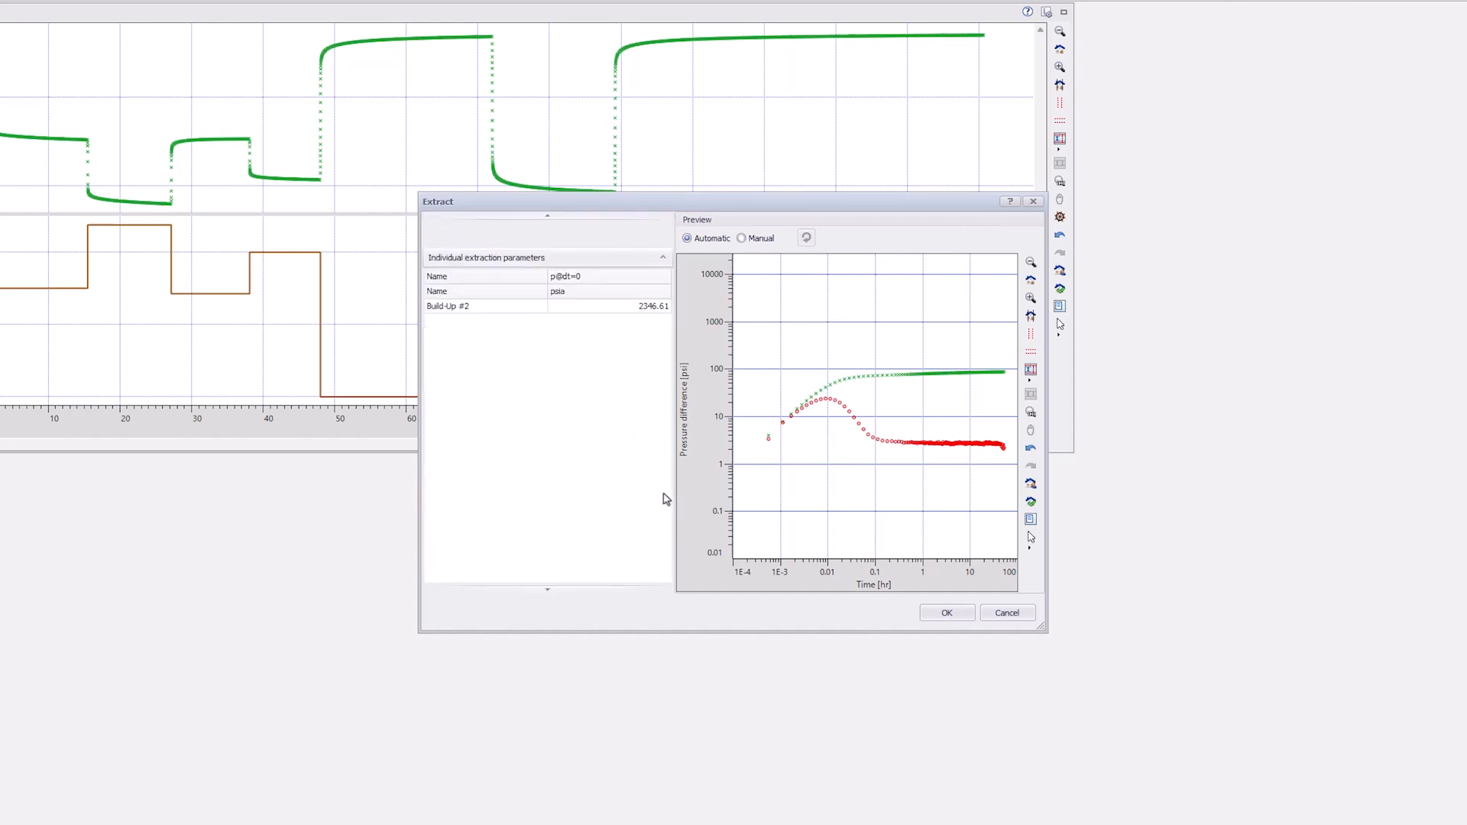
click(577, 312)
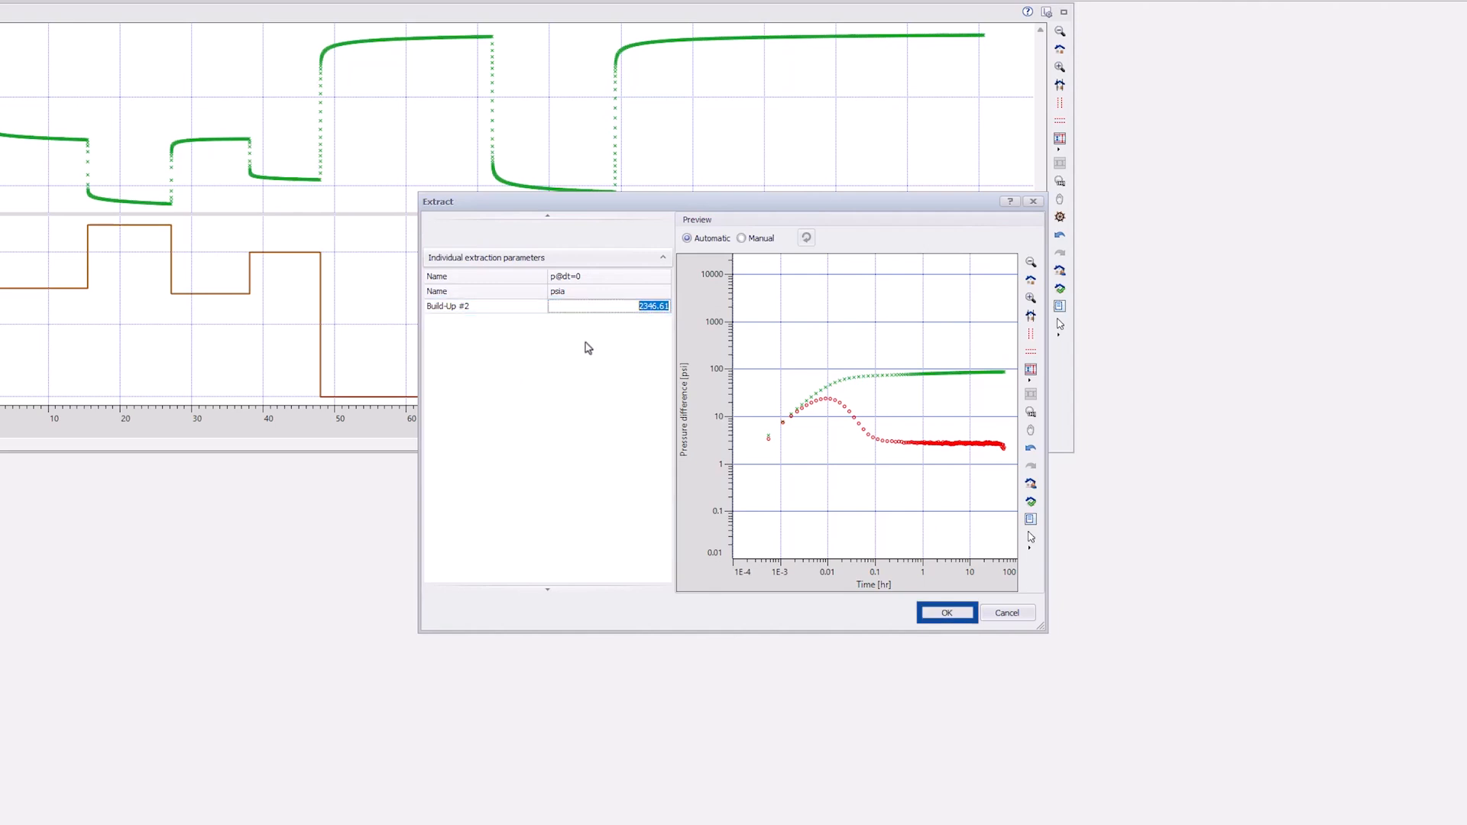
click(584, 342)
click(935, 614)
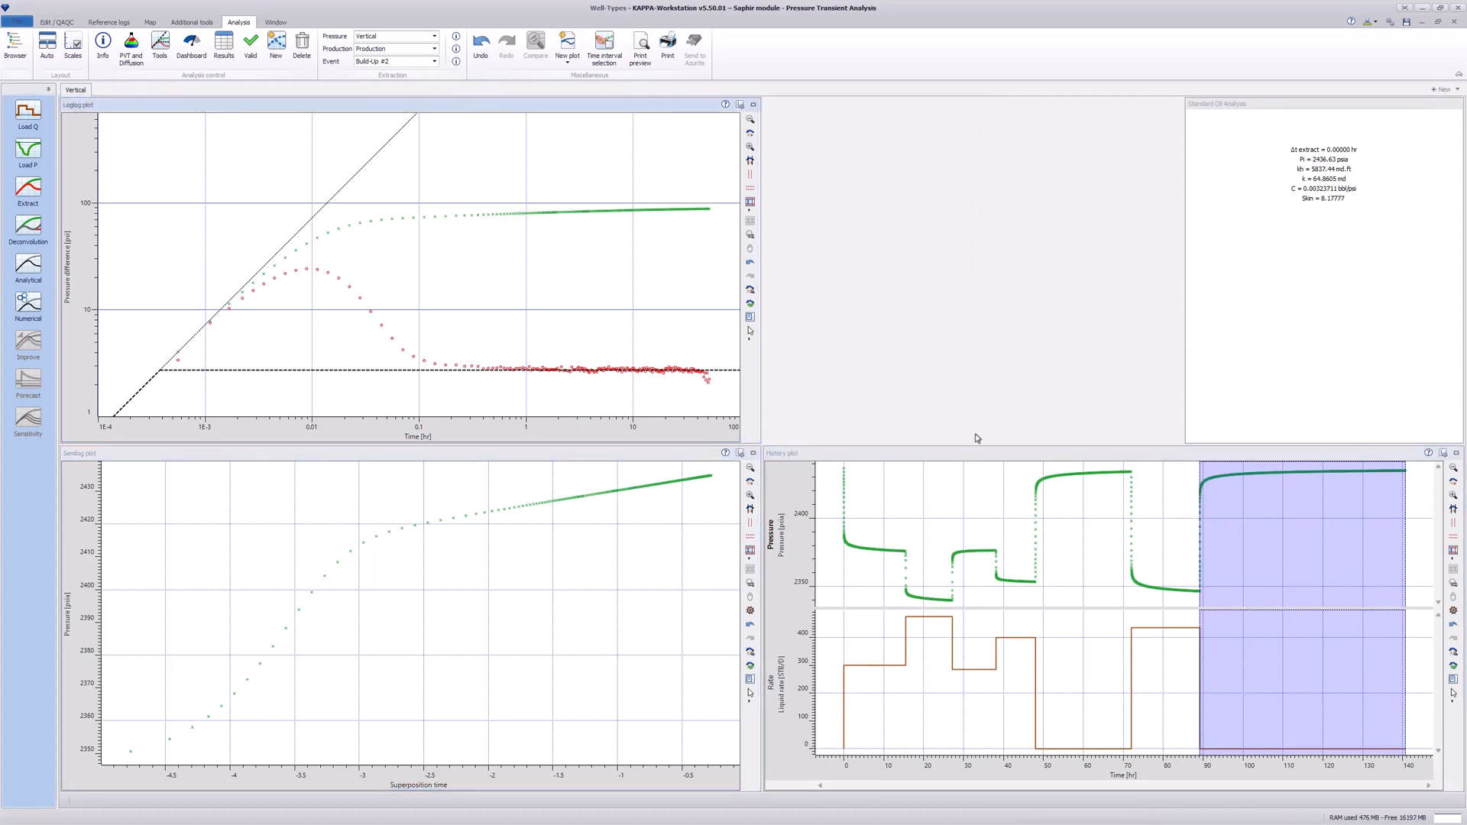
Look at the time format options for the history plot's time axis.
right_click(1011, 775)
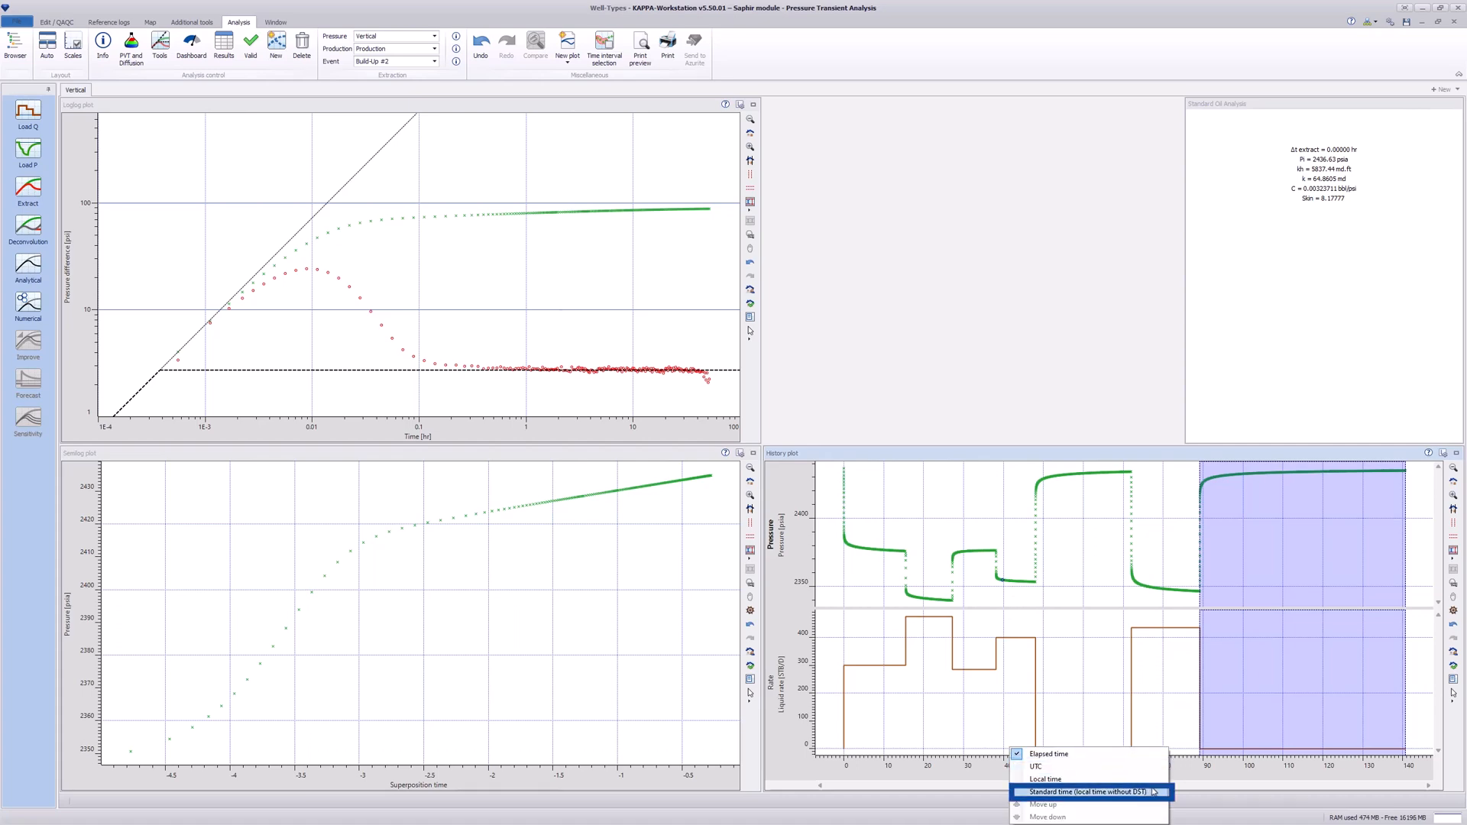
click(981, 779)
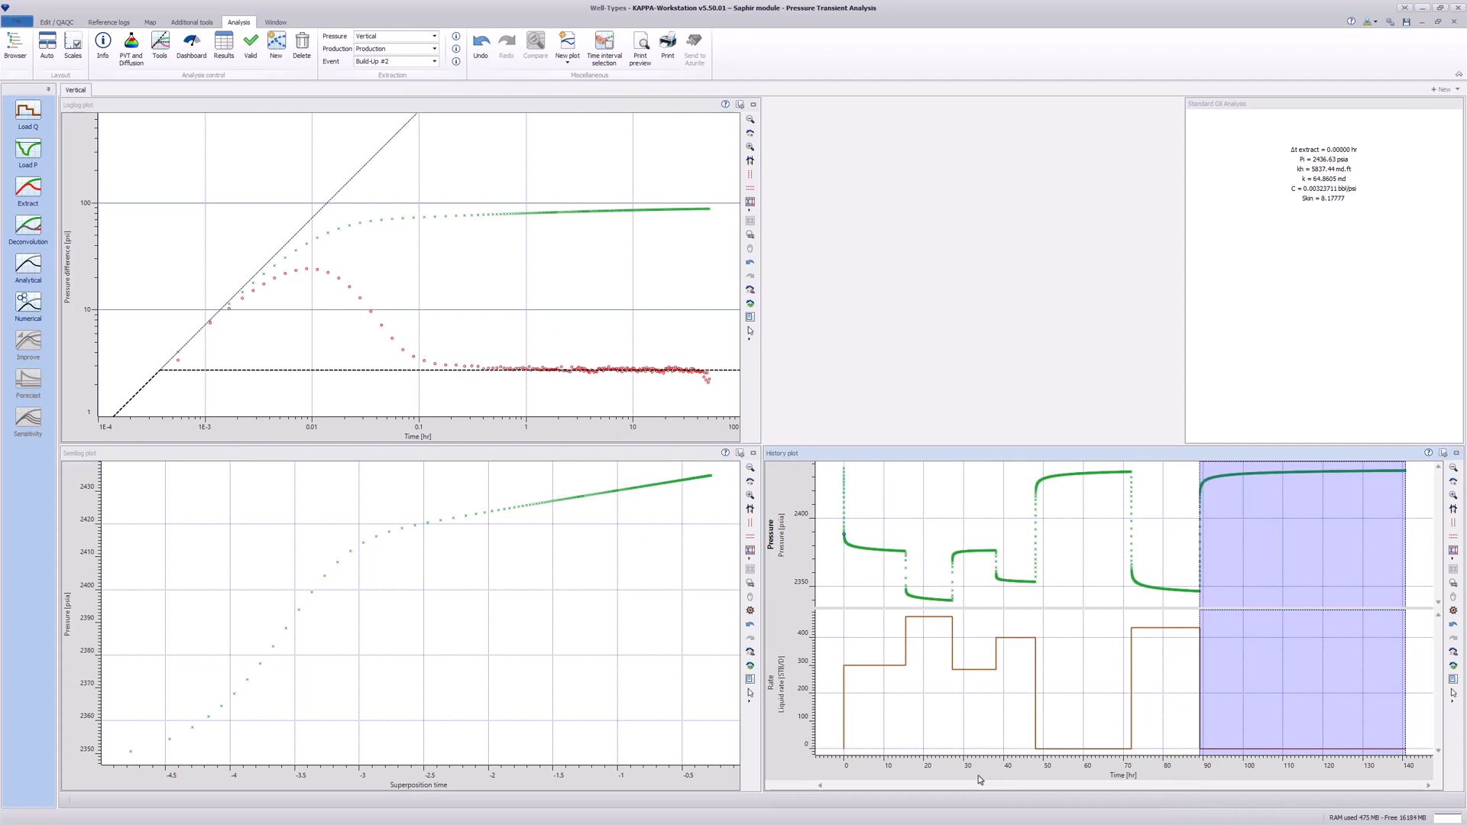
Maximize the loglog plot and accept analysis tools with constant wellbore storage, finite radius well, homogeneous reservoir and infinite boundary.
click(540, 251)
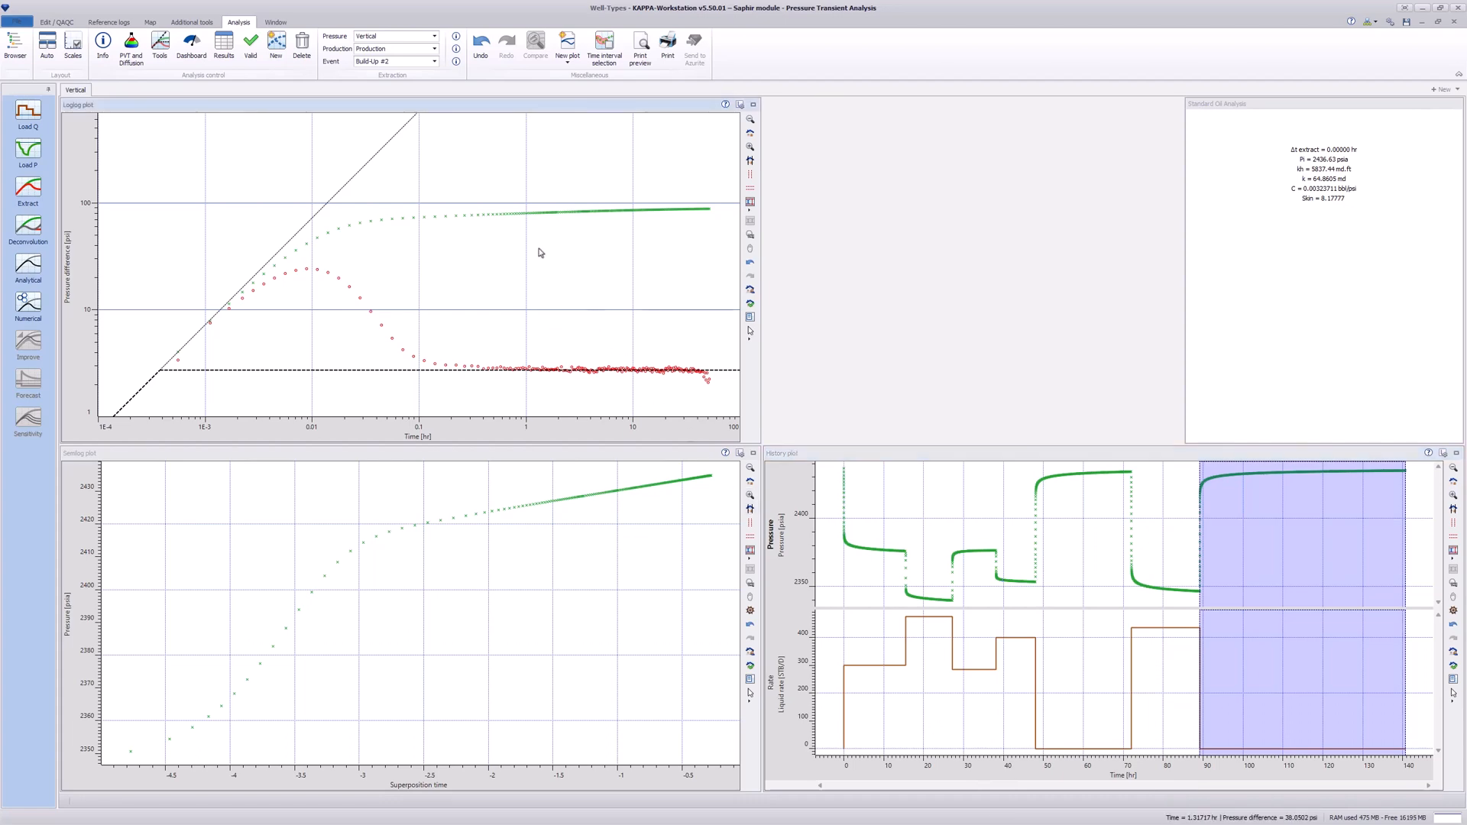
double_click(509, 106)
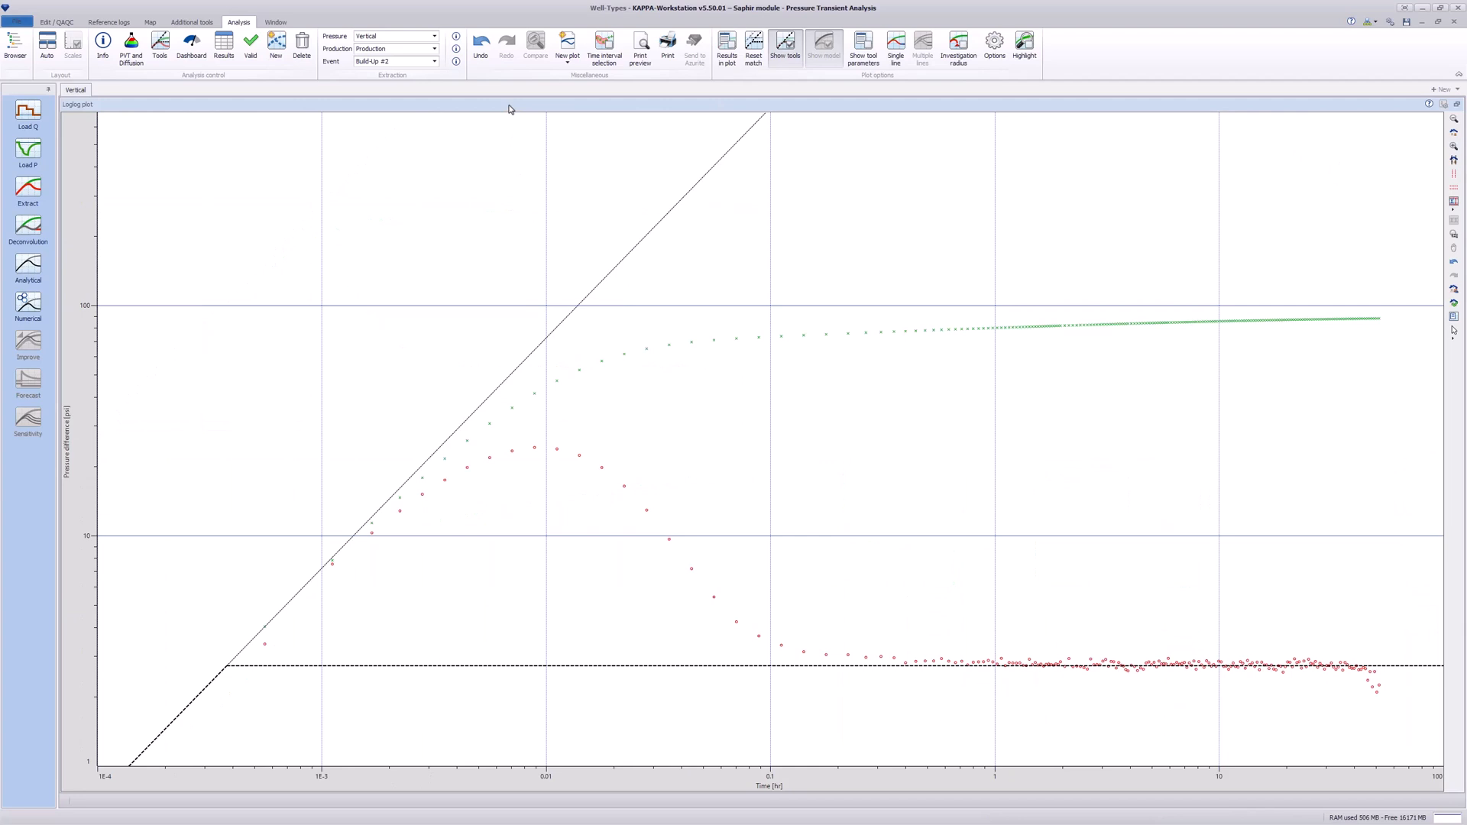
click(162, 61)
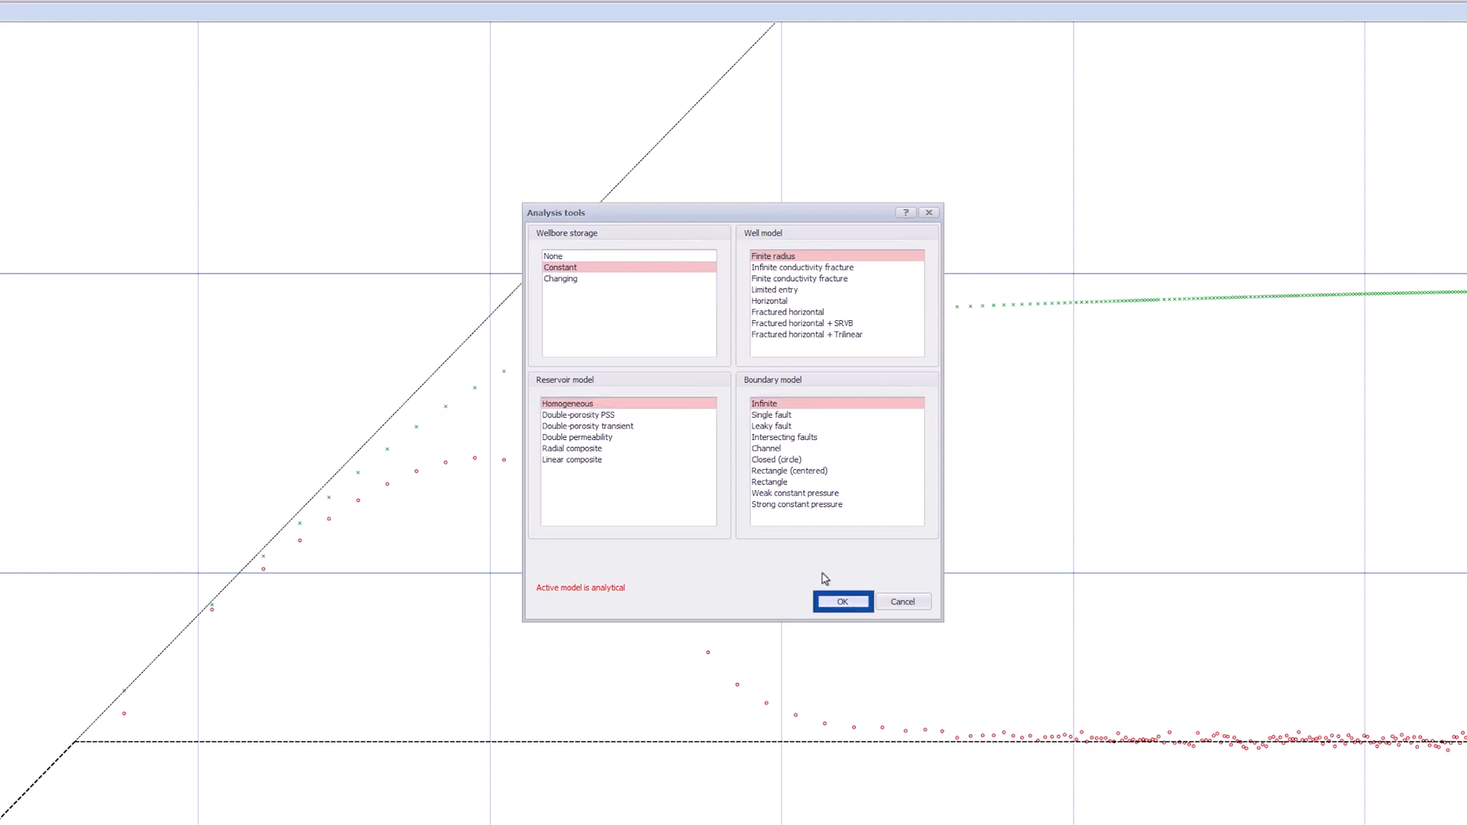
click(842, 602)
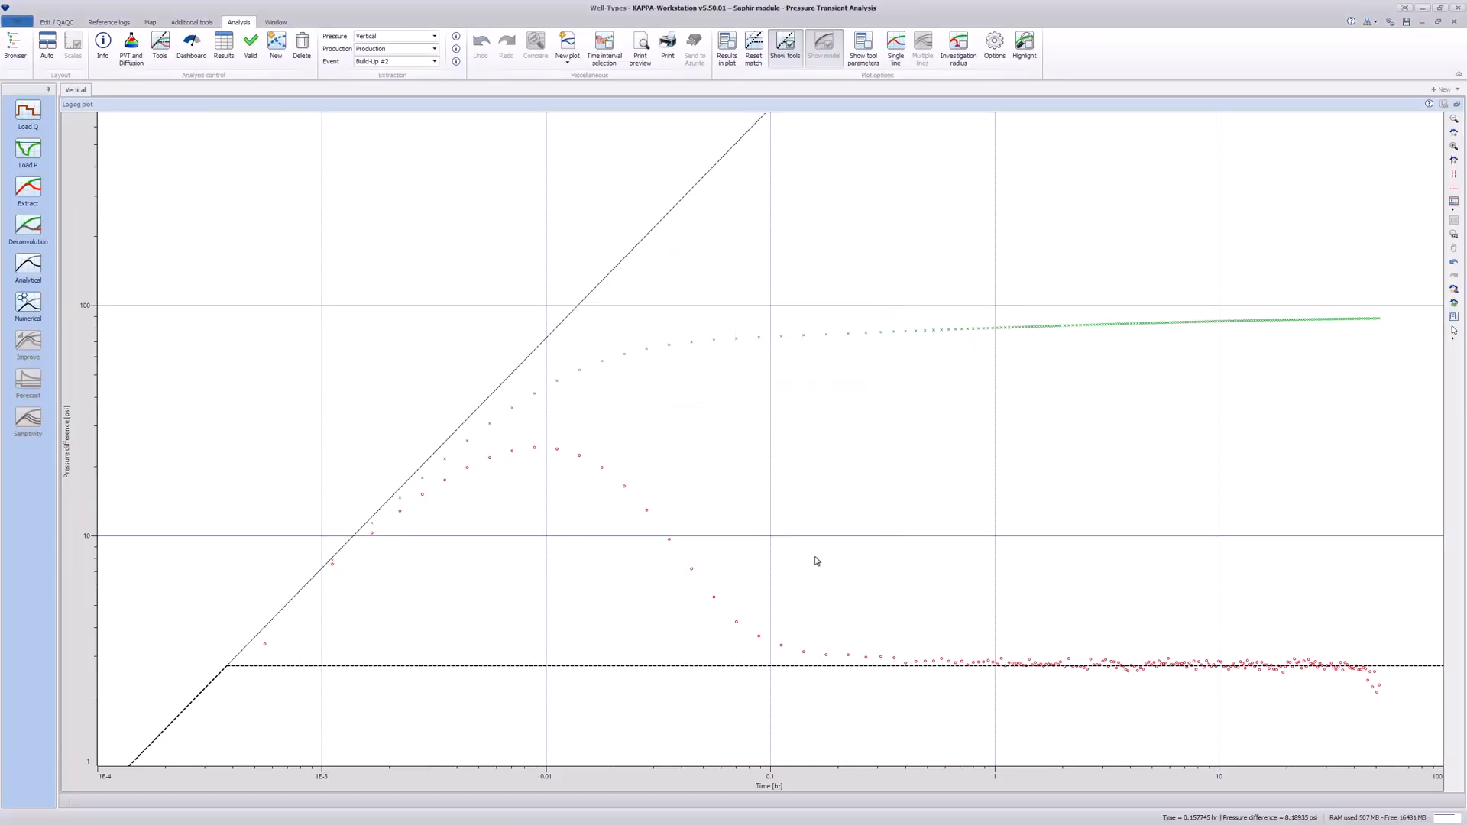
With tool parameters shown, adjust the loglog lines to C about 0.0033 bbl/psi, k about 64.1 md and skin about 8, and restore the plot layout.
click(863, 72)
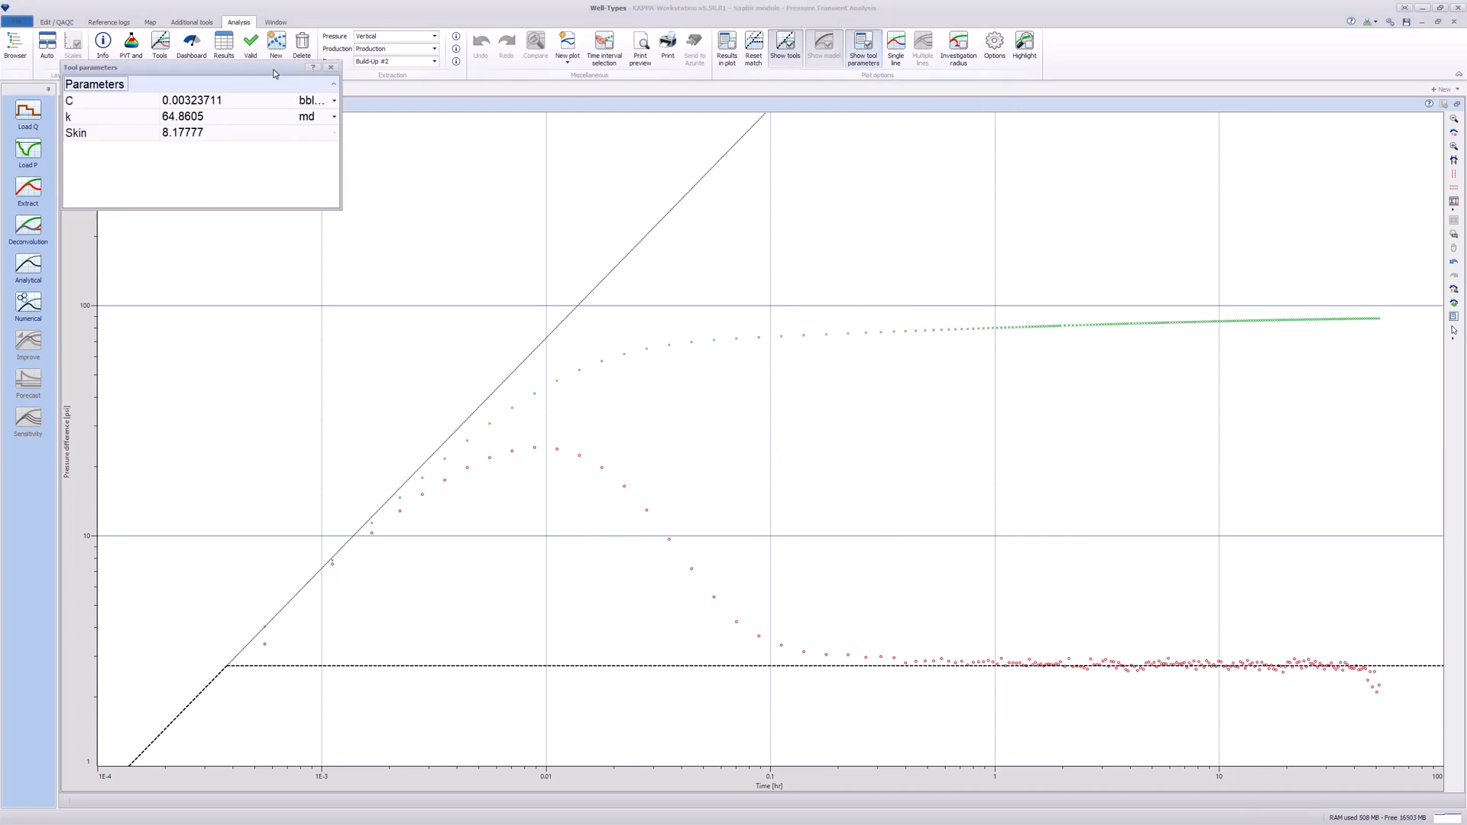
drag(276, 73, 383, 226)
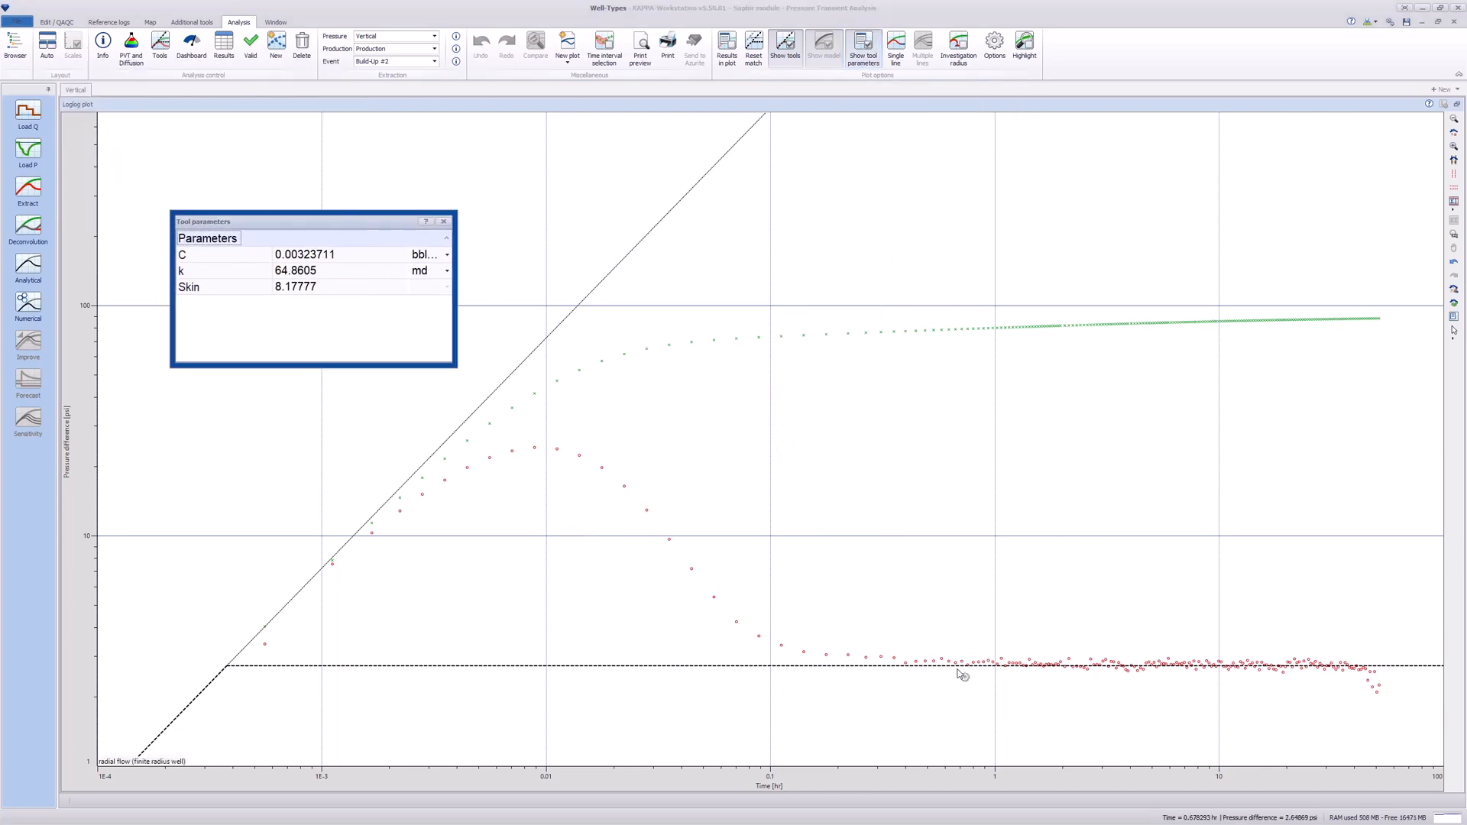
mouse_move(962, 667)
mouse_down()
mouse_move(958, 645)
mouse_move(958, 659)
mouse_up()
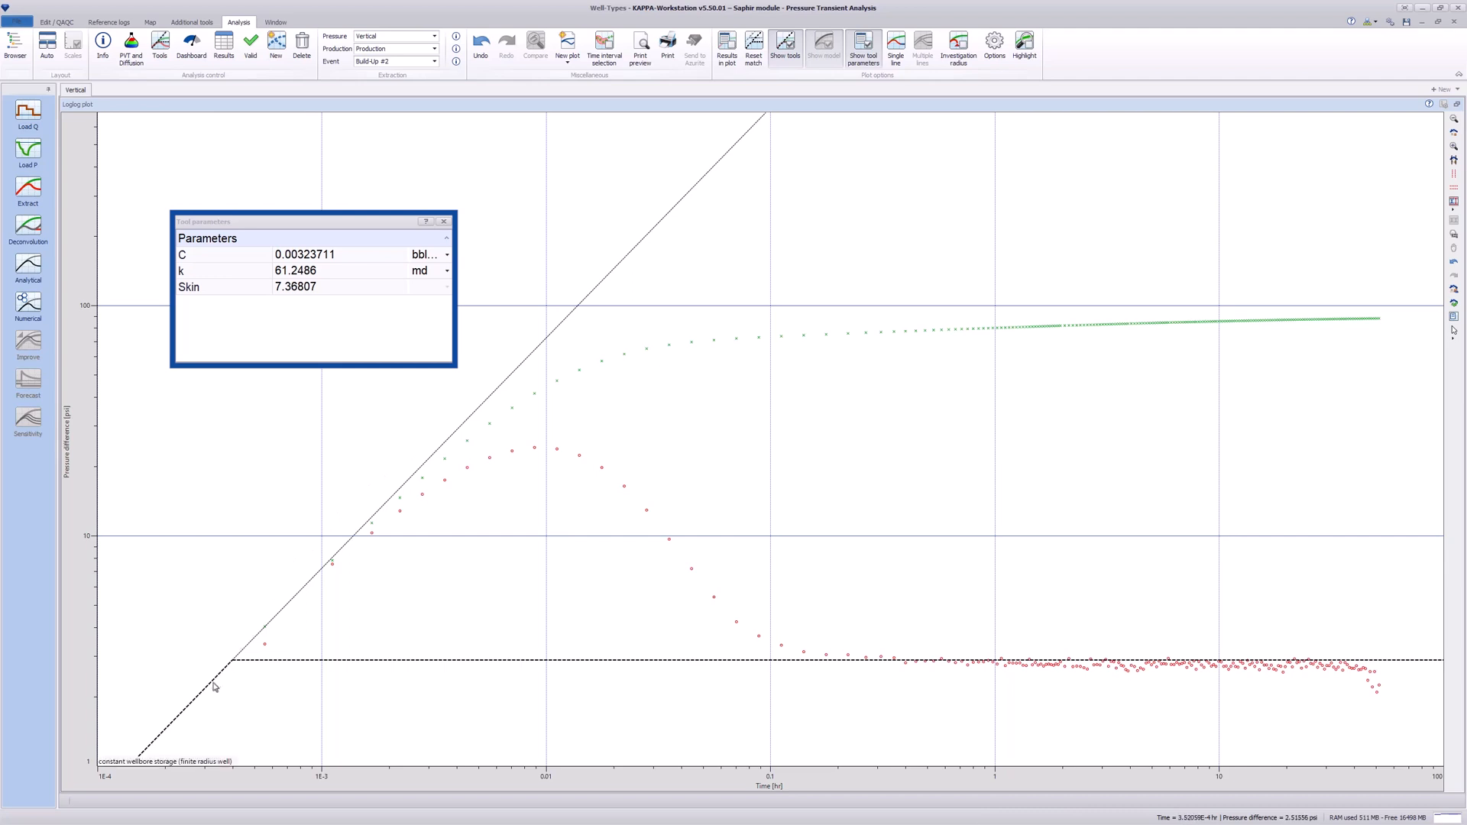
mouse_move(214, 687)
mouse_down()
mouse_move(170, 671)
mouse_move(203, 694)
mouse_up()
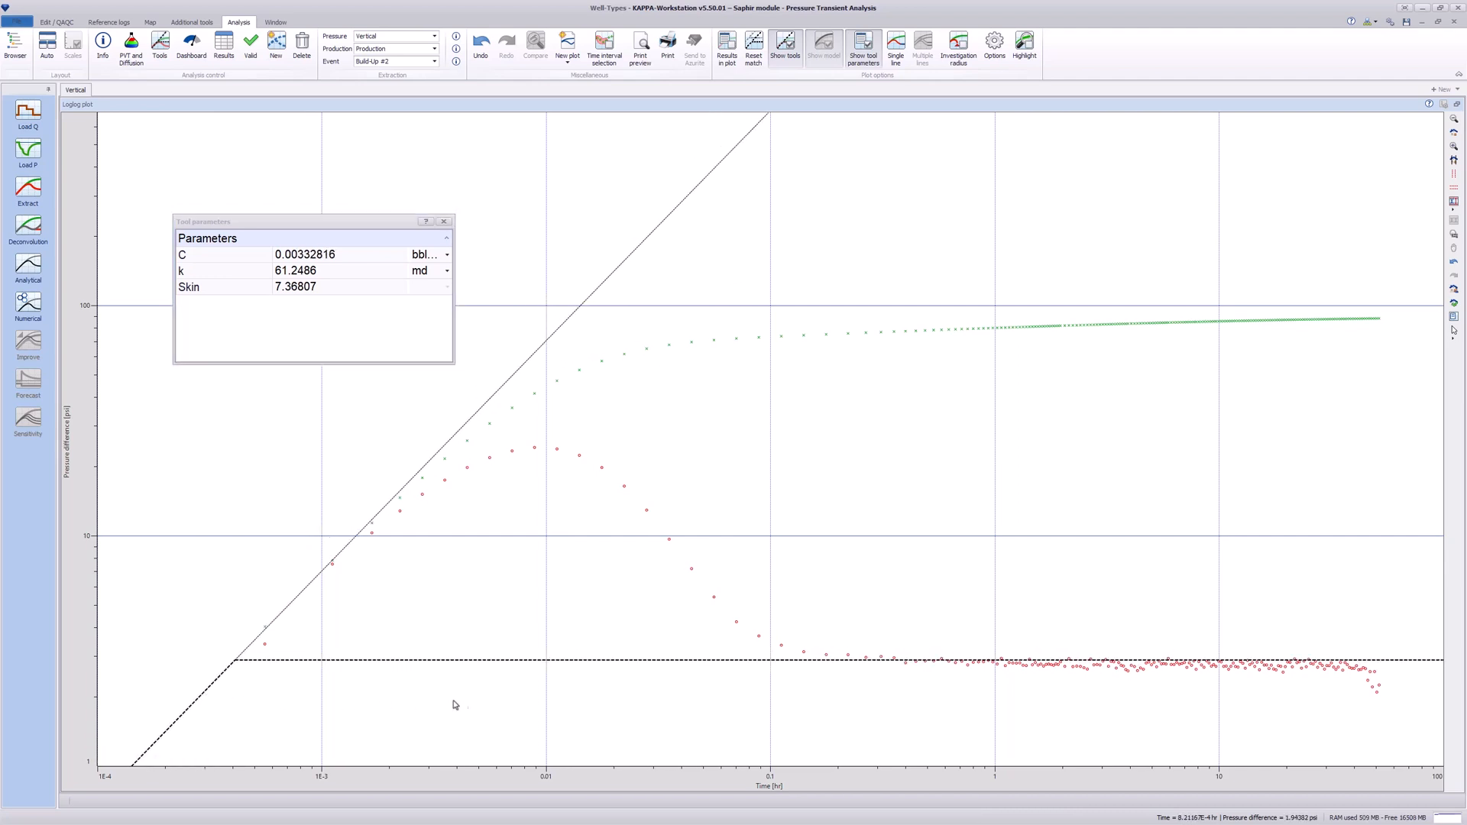
drag(733, 666, 733, 669)
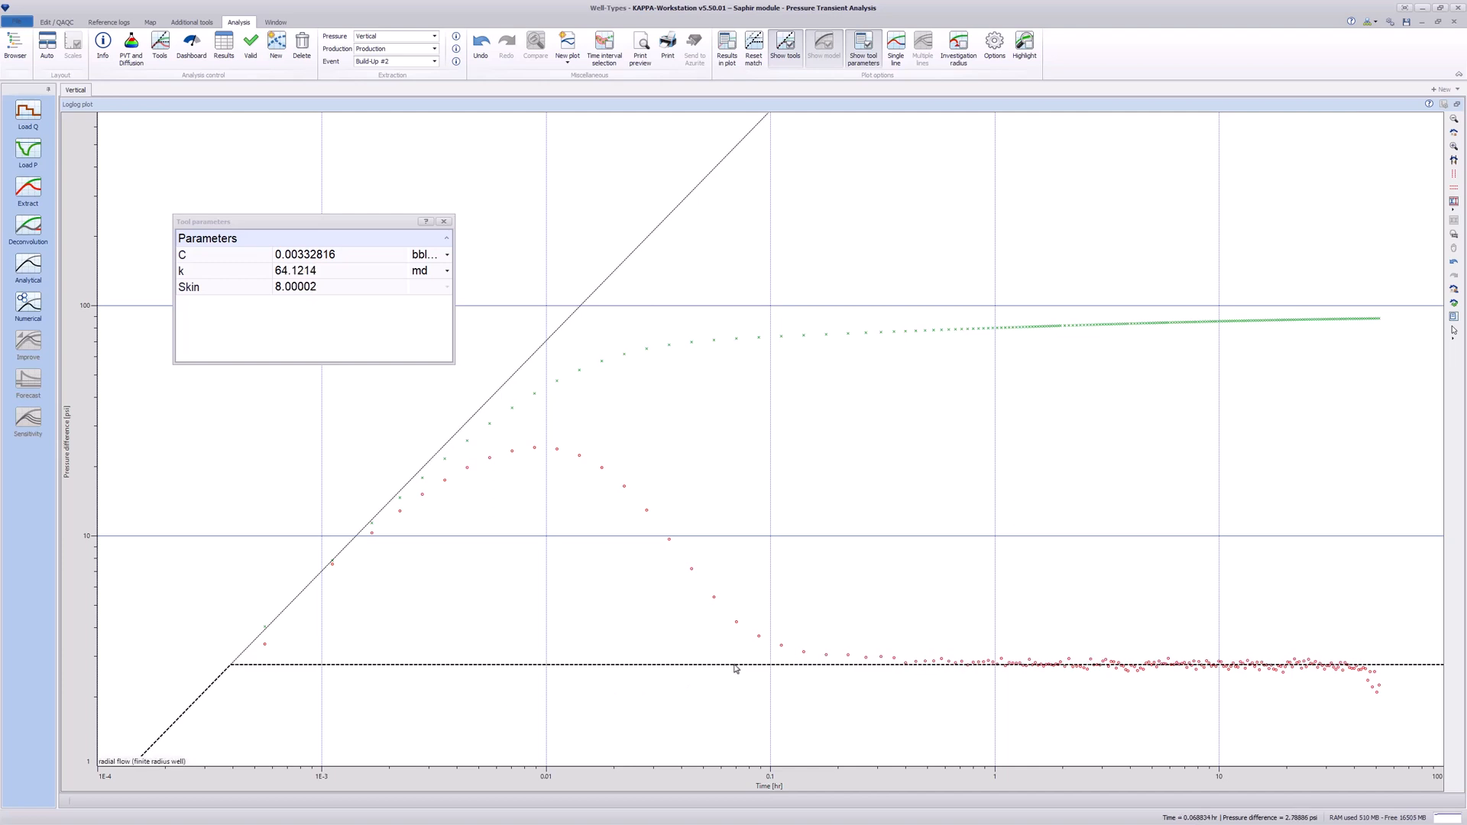
click(443, 222)
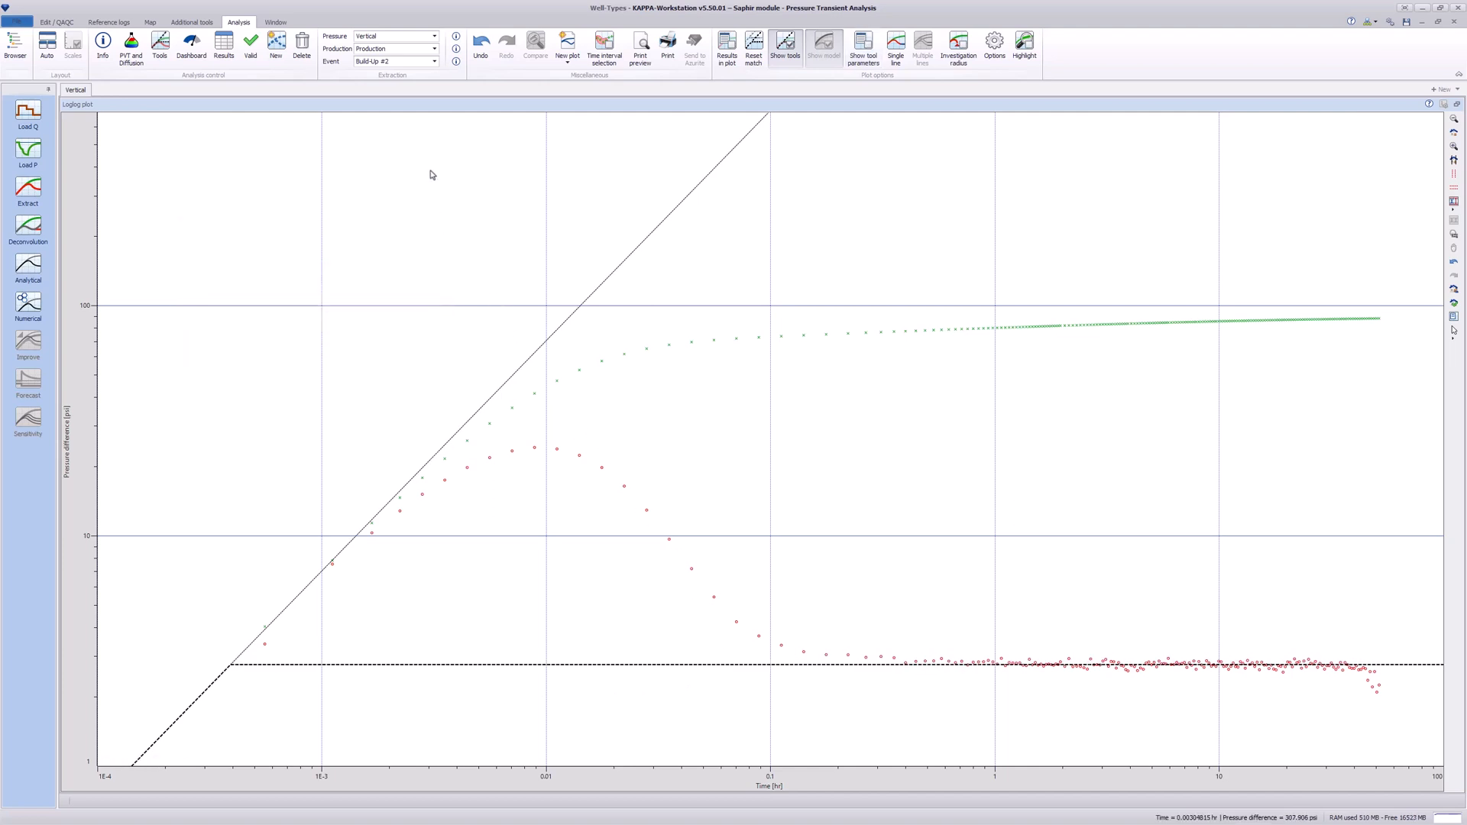
double_click(423, 107)
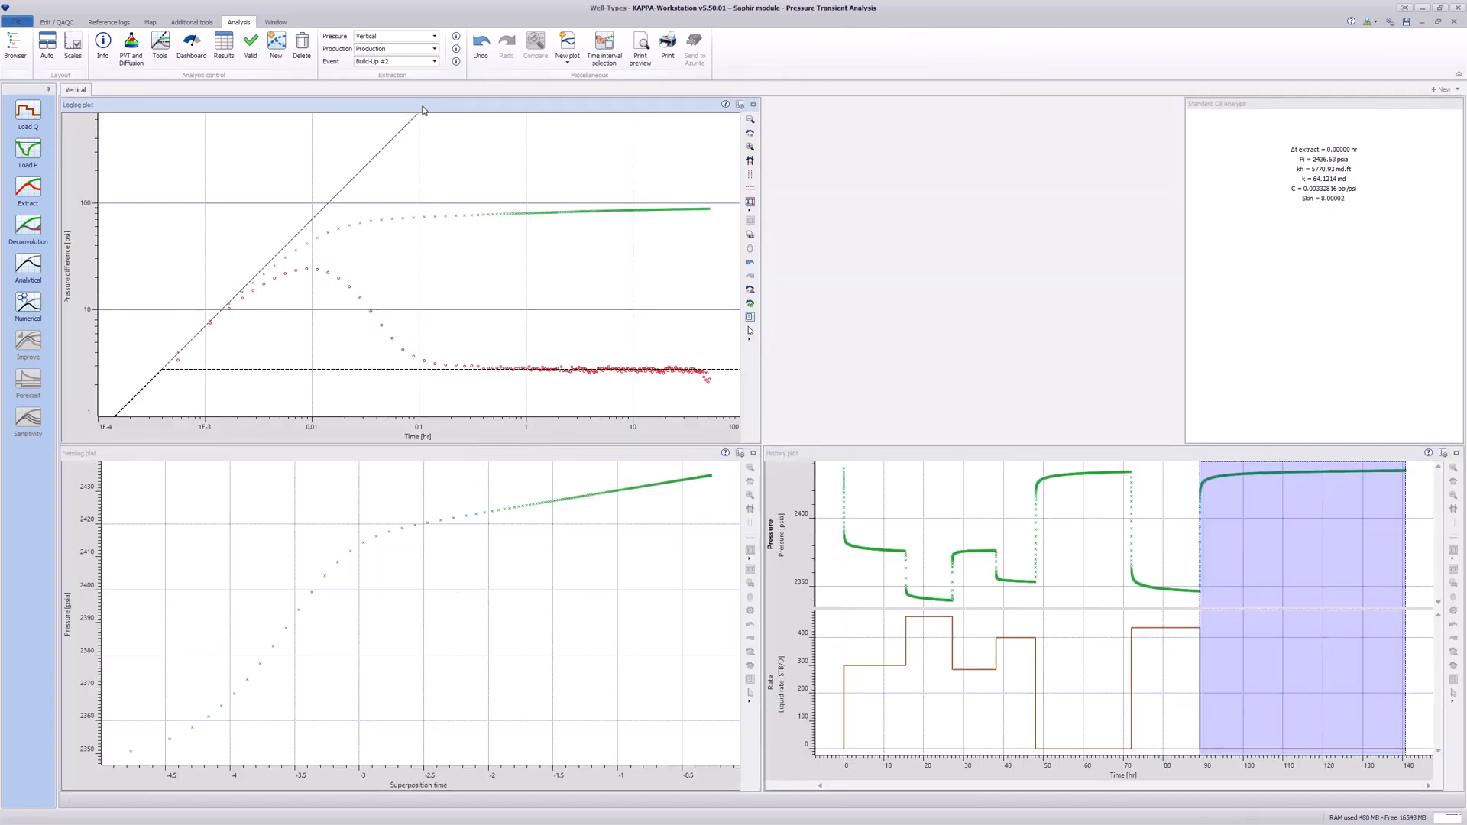
Check the wellbore storage, skin and permeability taken from the diagnostic, and generate the constant storage, vertical, homogeneous, infinite analytical model.
click(34, 265)
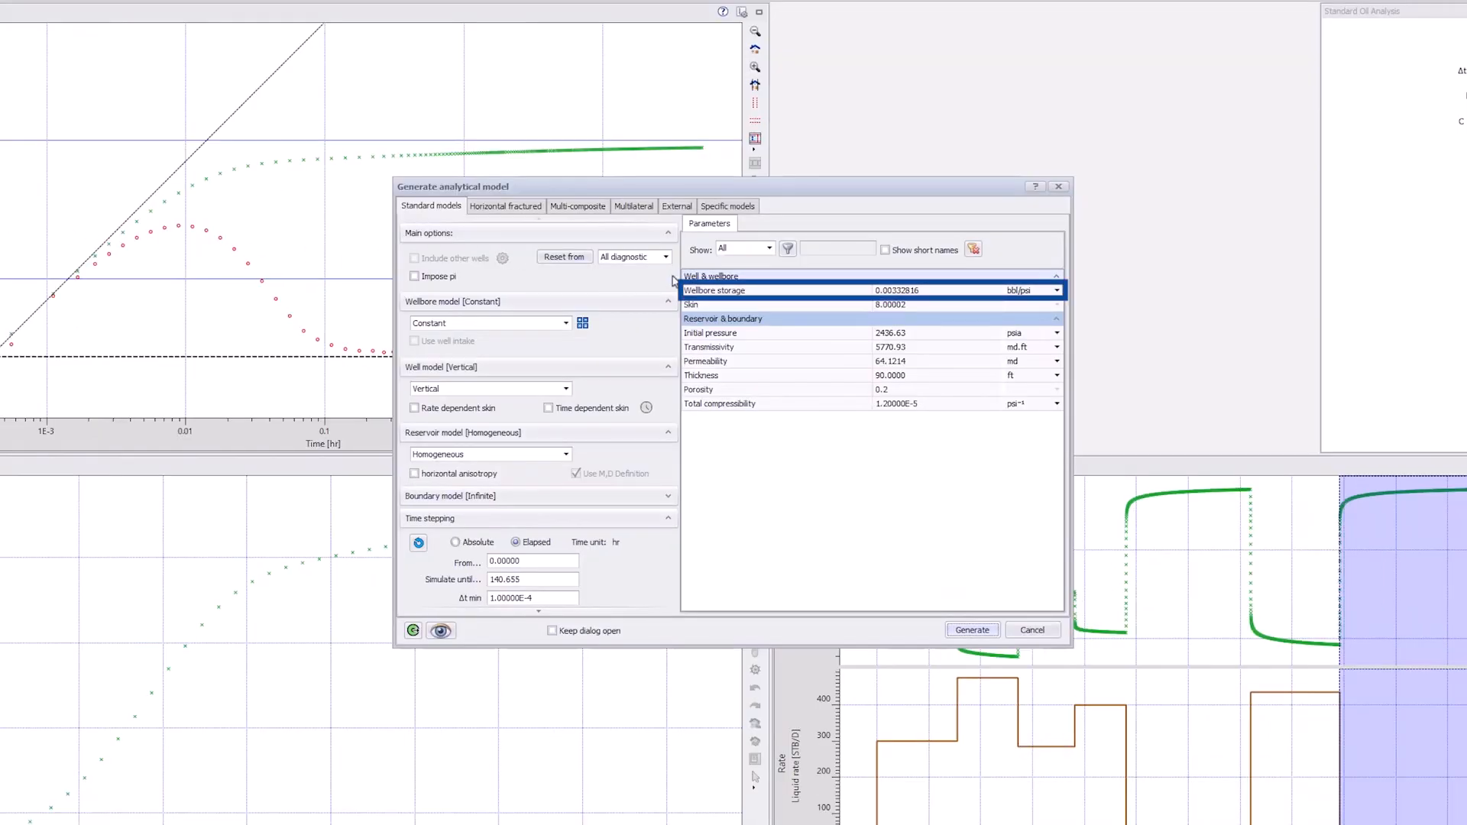
click(776, 292)
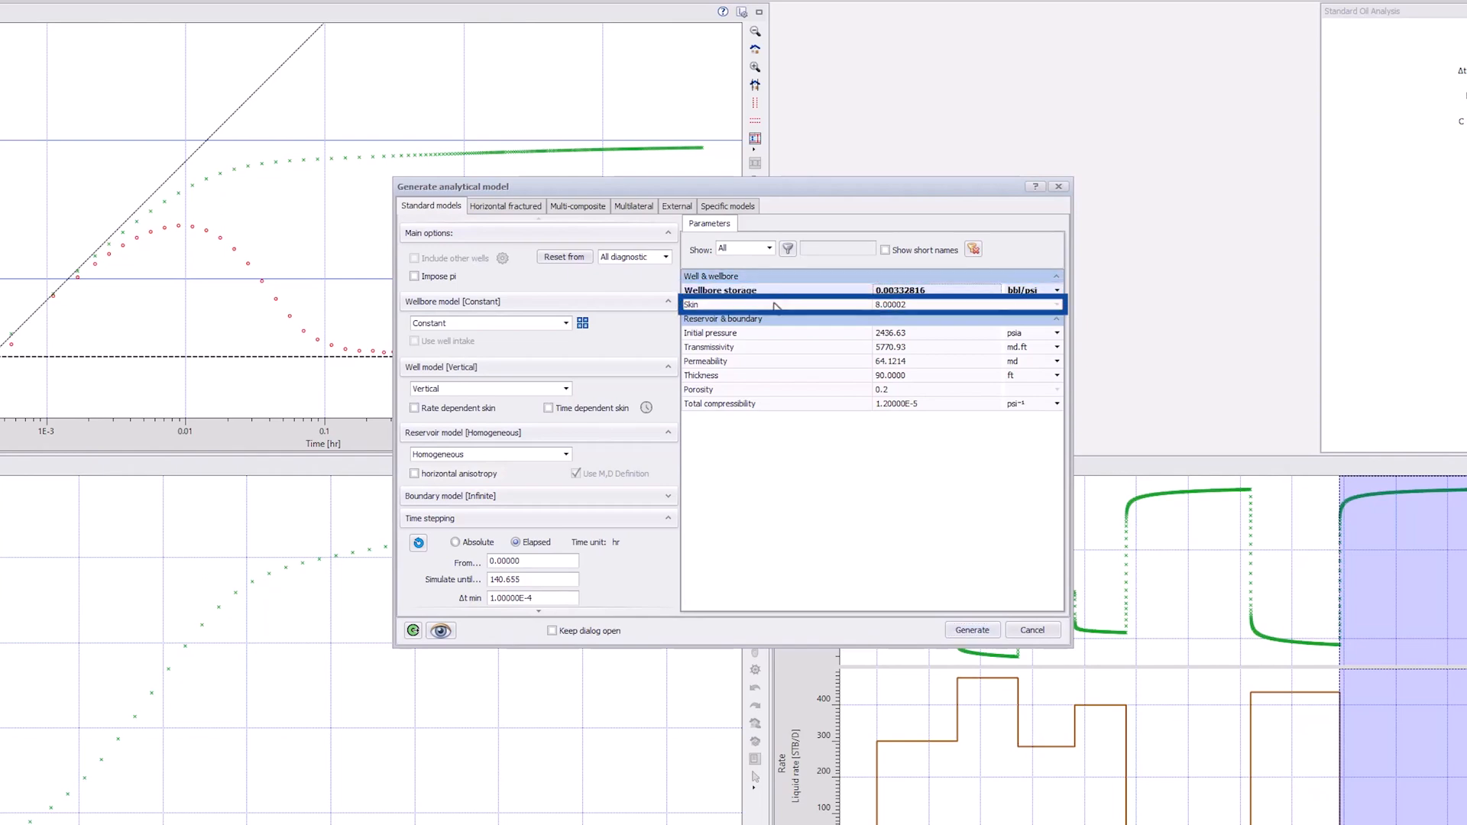
click(775, 308)
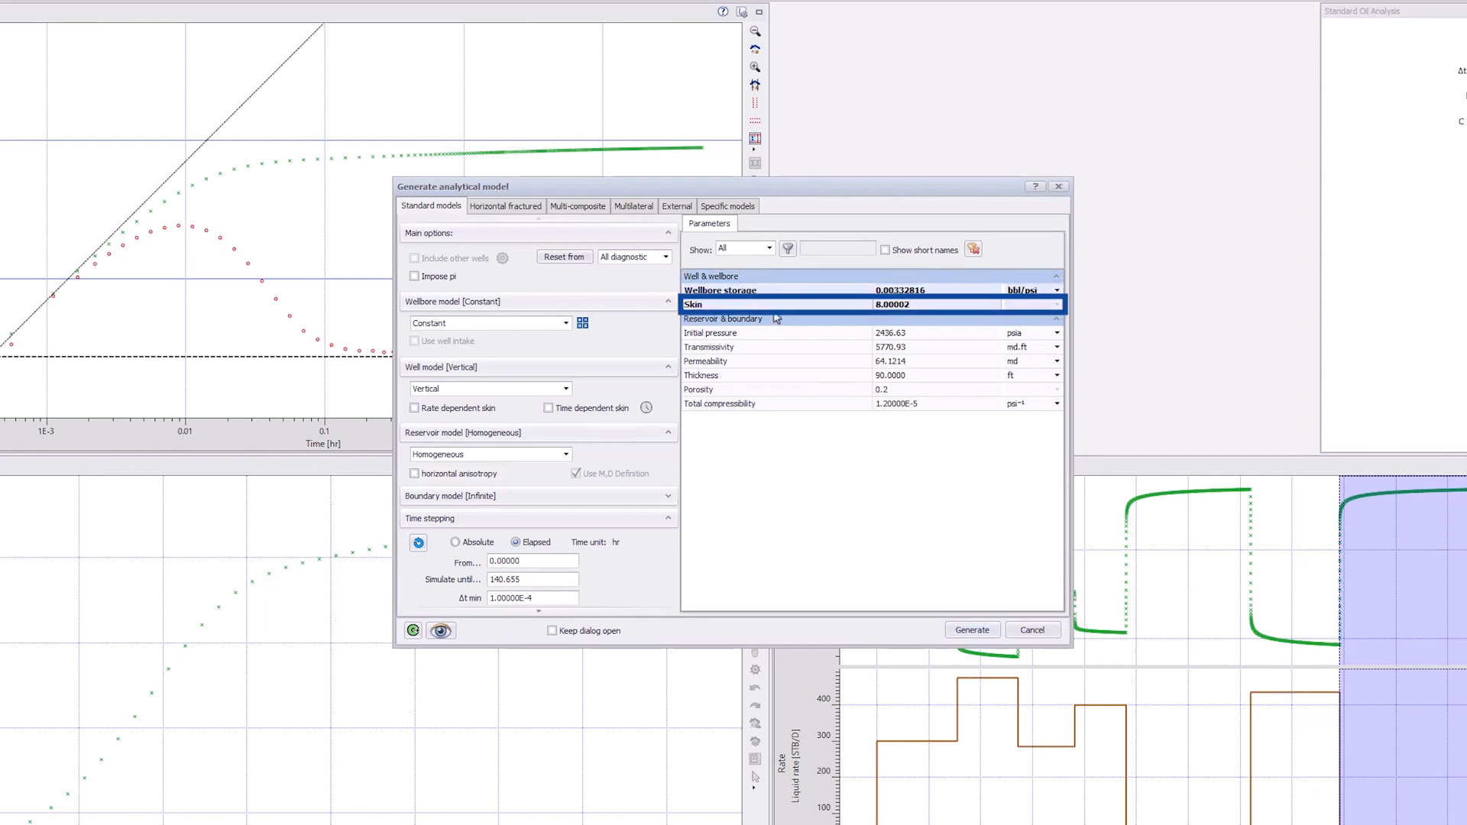
click(778, 363)
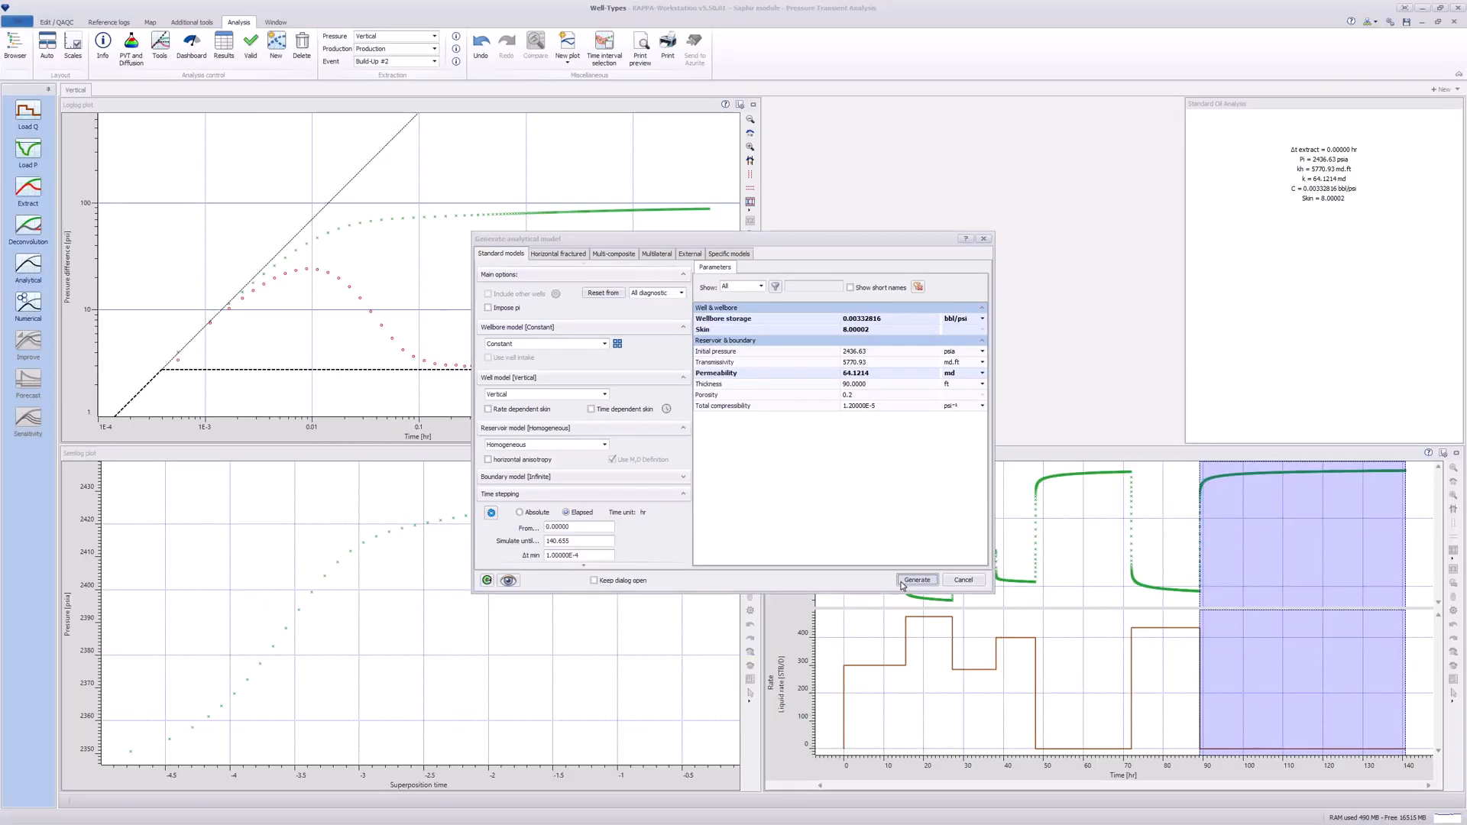
click(969, 630)
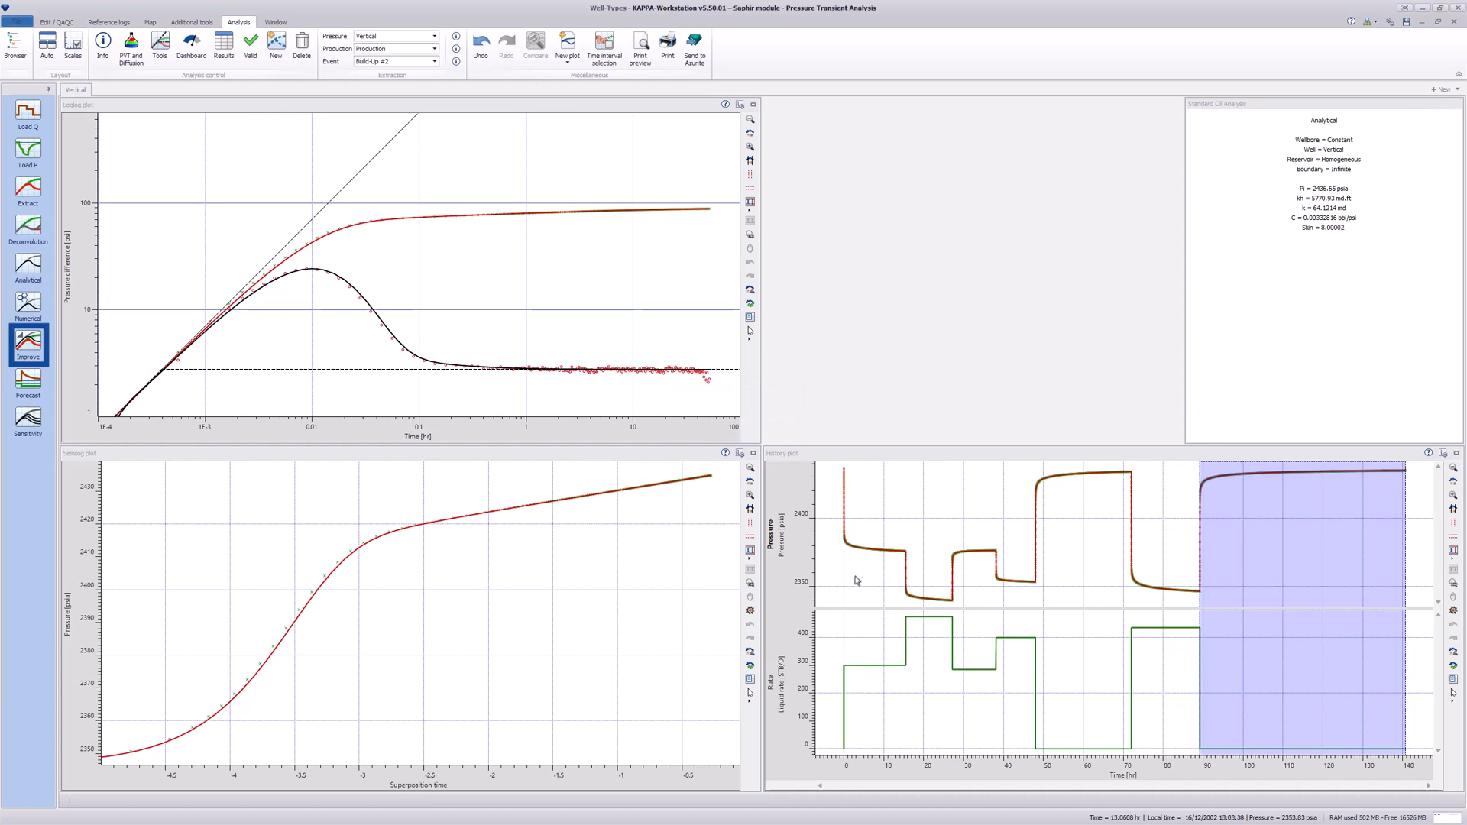
Start improving the model and show the loglog regression targets, adjusting the target plot's zoom.
click(37, 343)
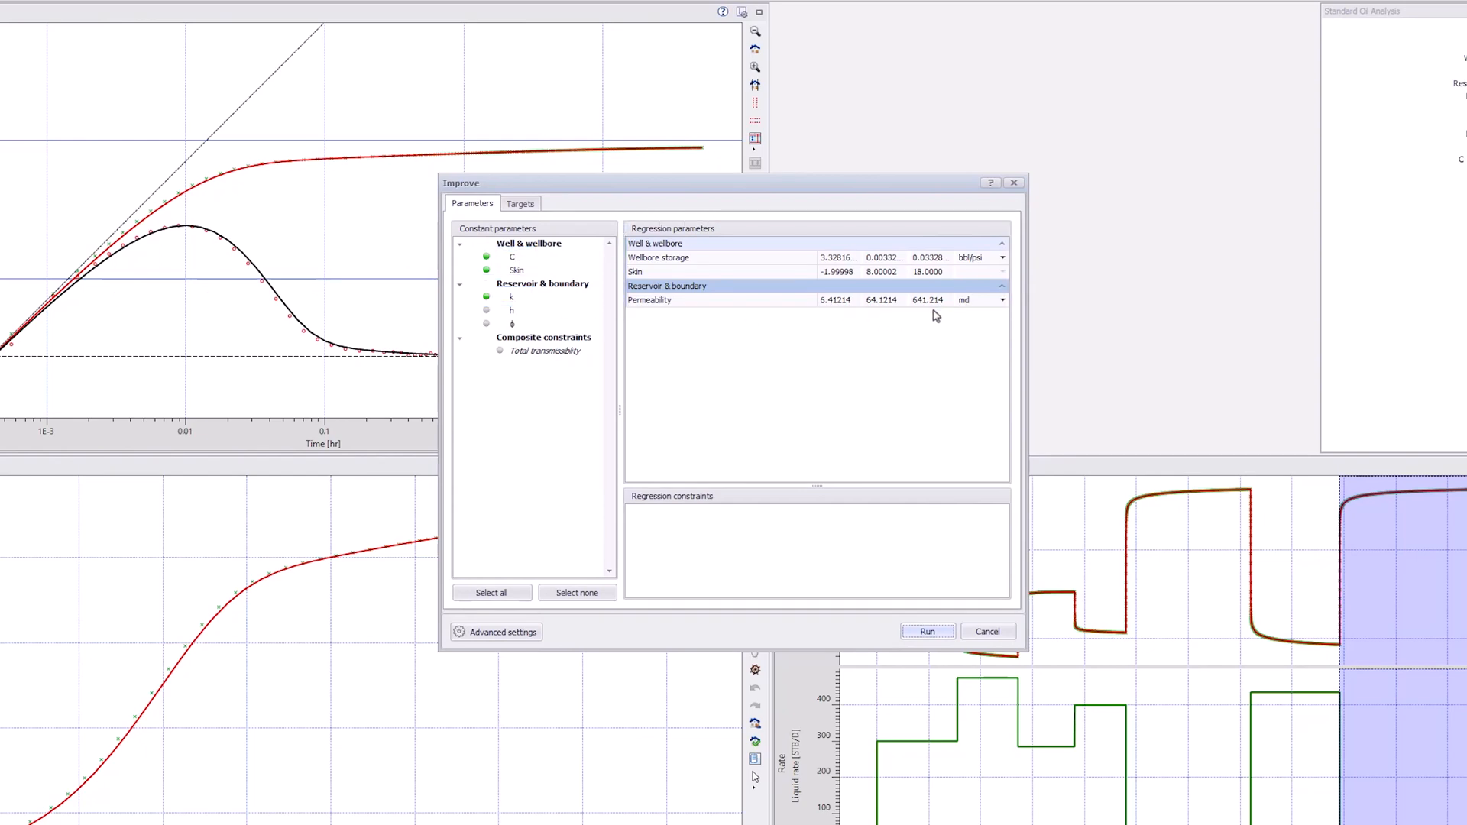
click(524, 207)
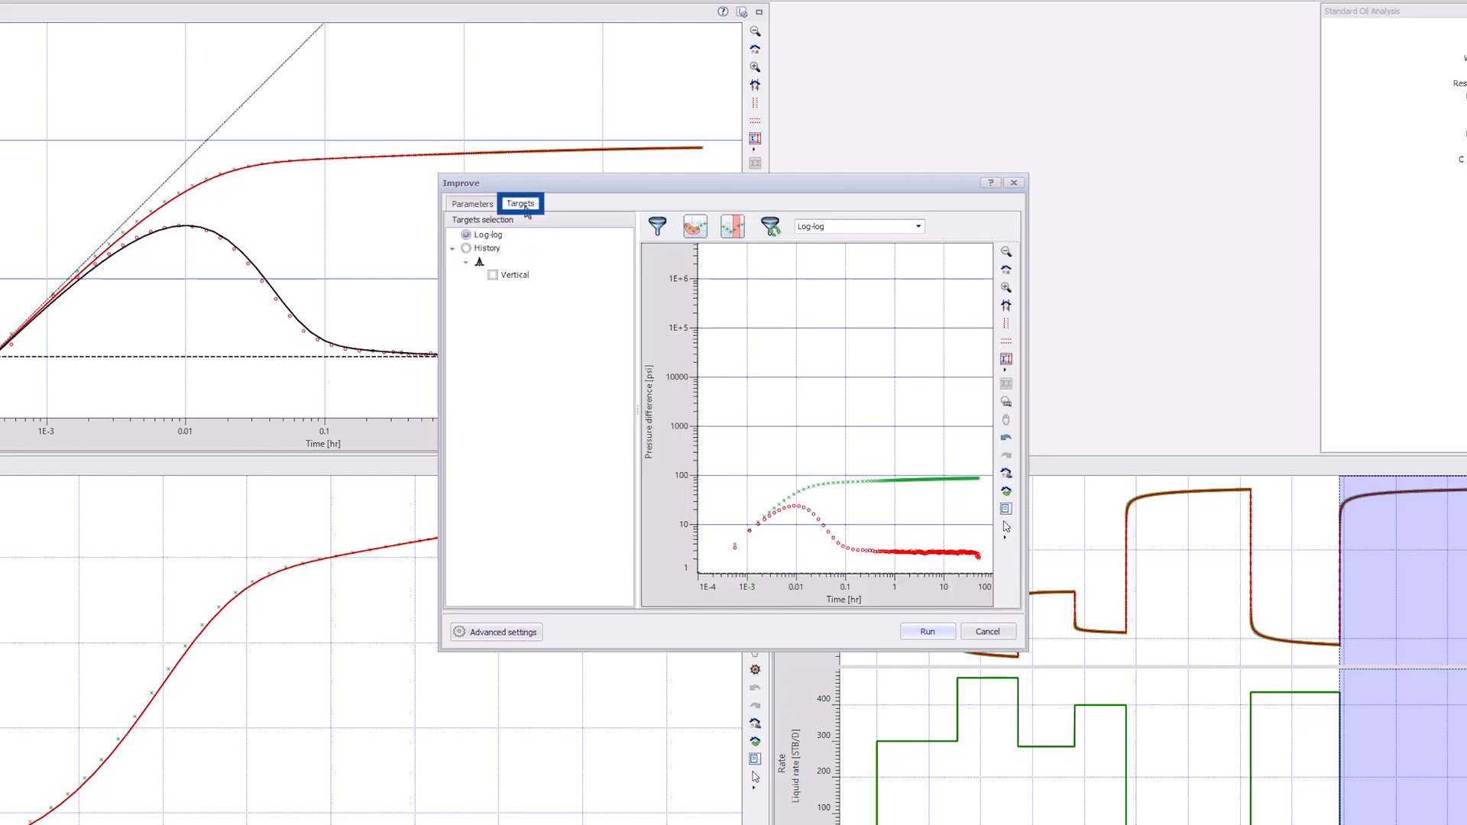
click(1006, 270)
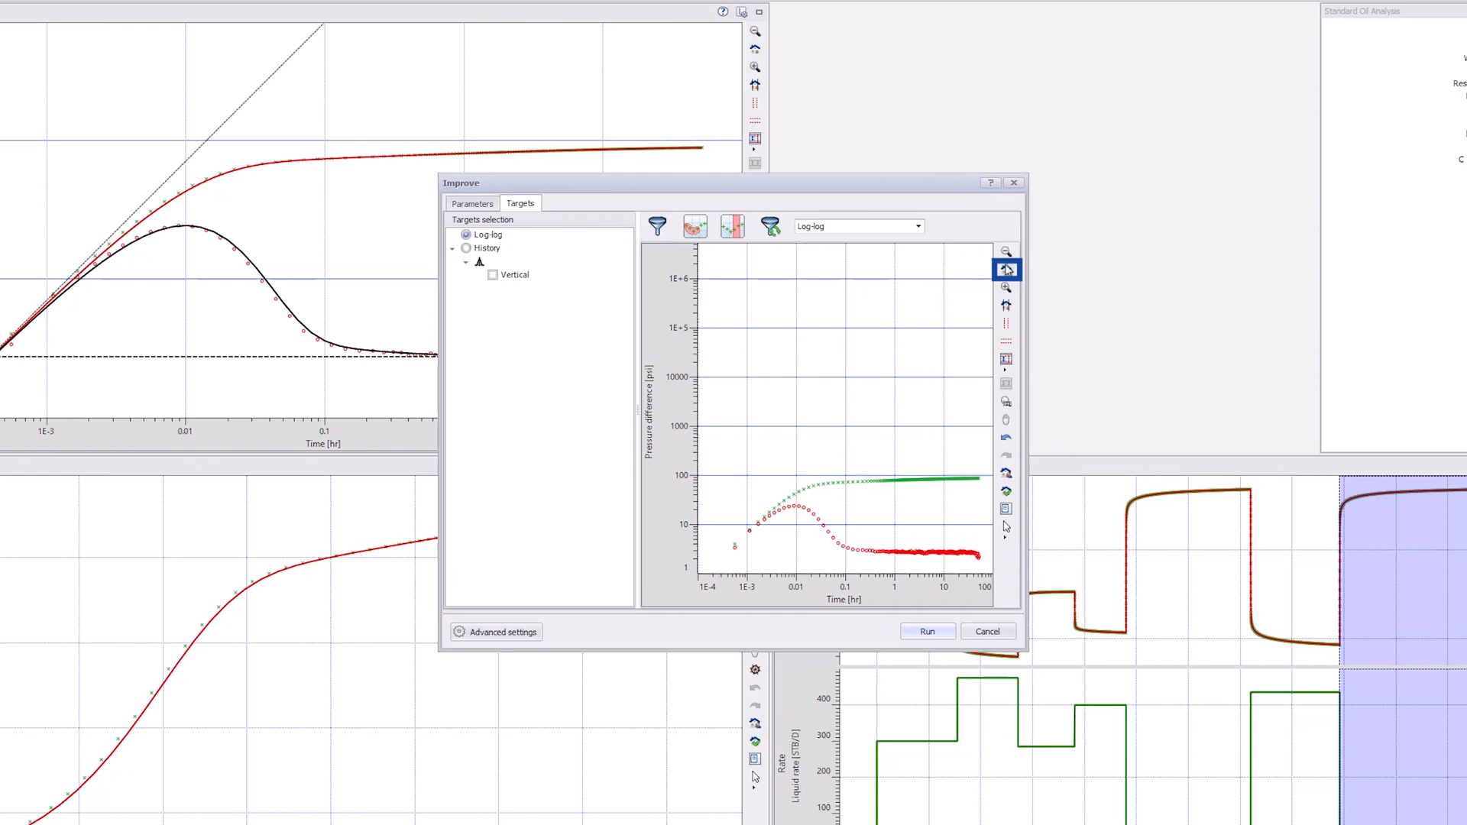
Try excluding the early-time points from the regression and assigning a 50% weight to the data from about 3.3 hr onward.
click(698, 227)
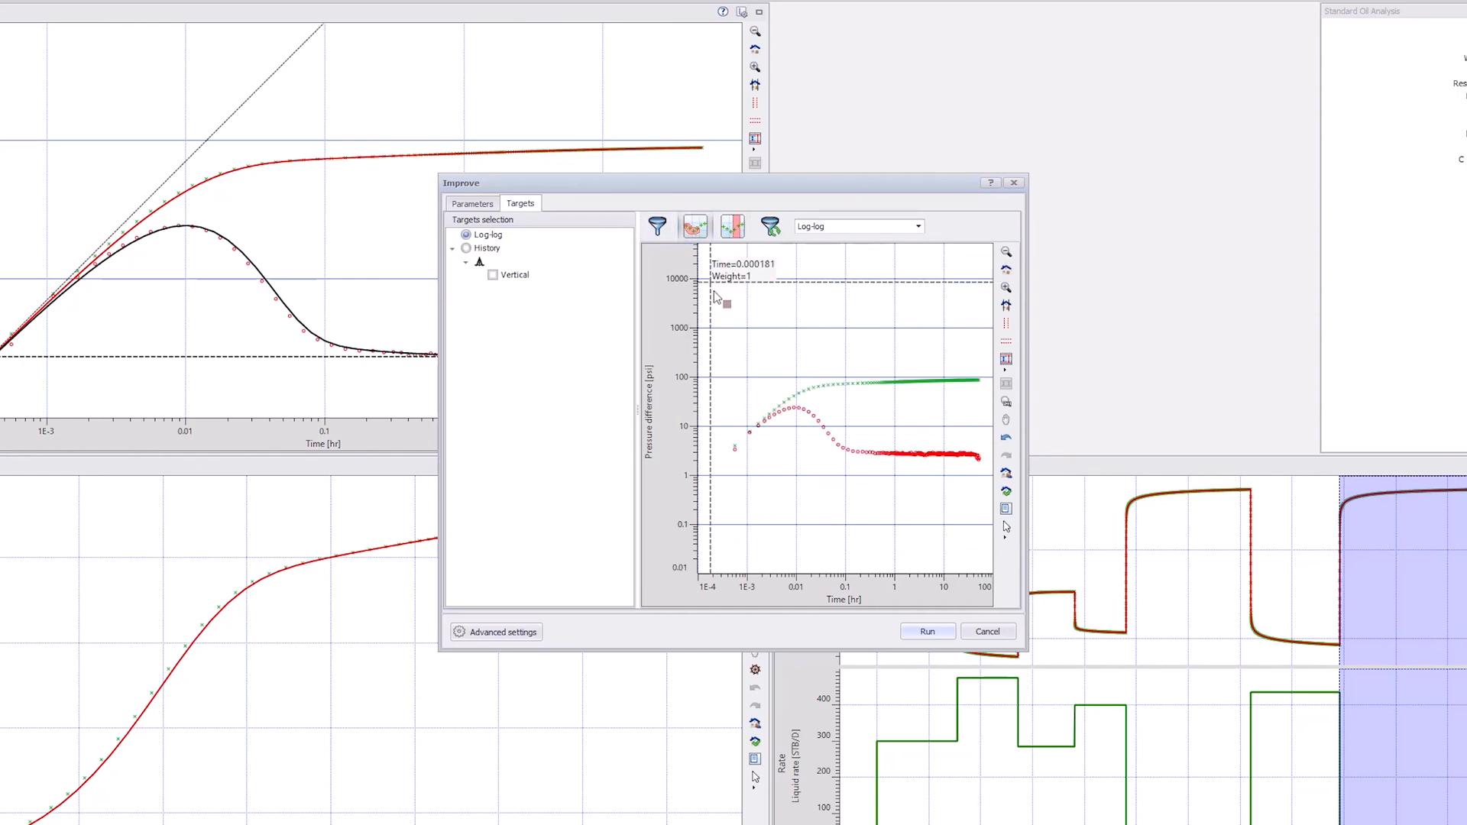
mouse_move(723, 353)
mouse_down()
mouse_move(818, 444)
mouse_move(713, 379)
mouse_move(726, 356)
mouse_up()
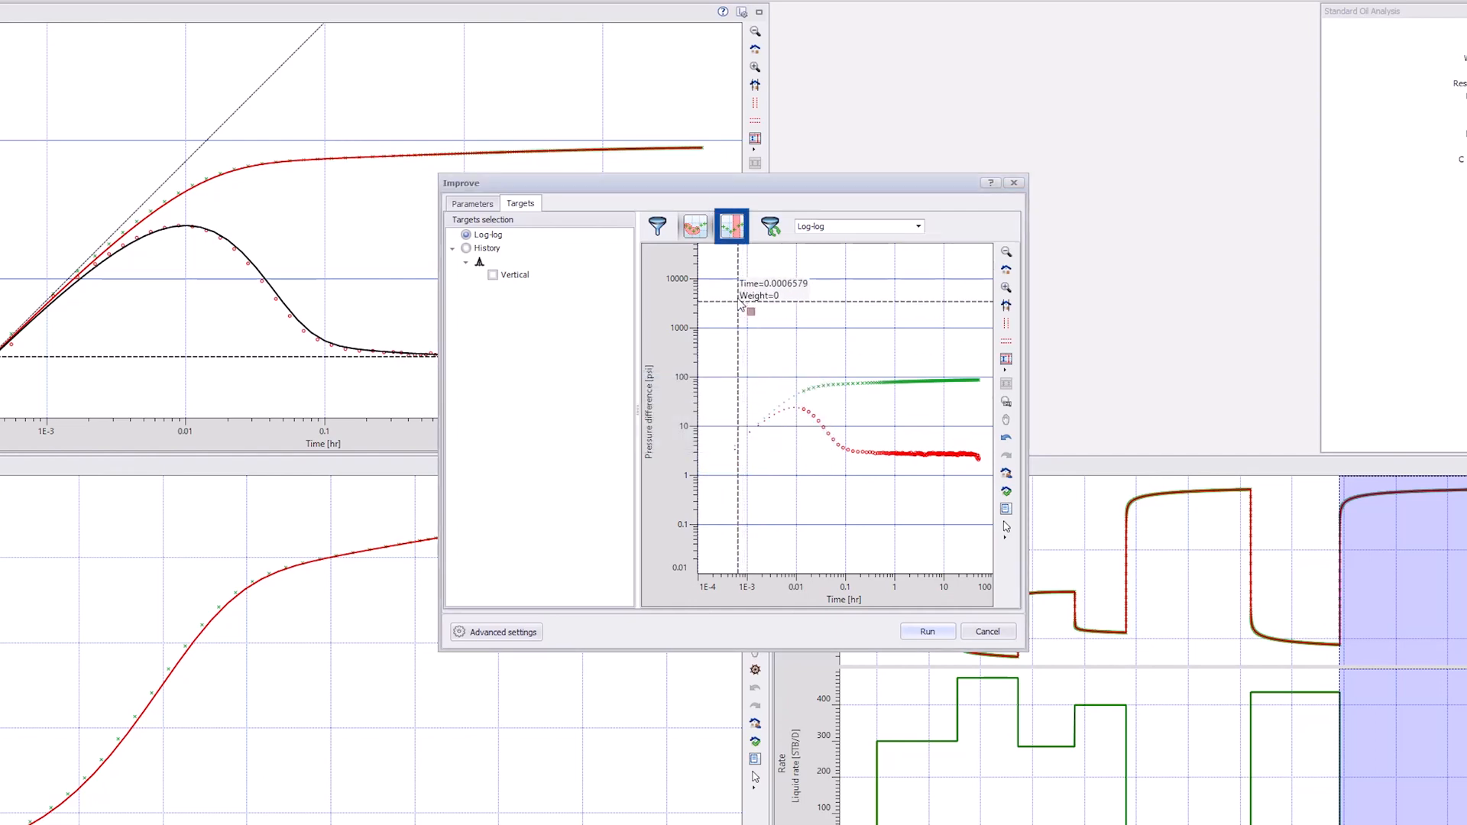
click(733, 233)
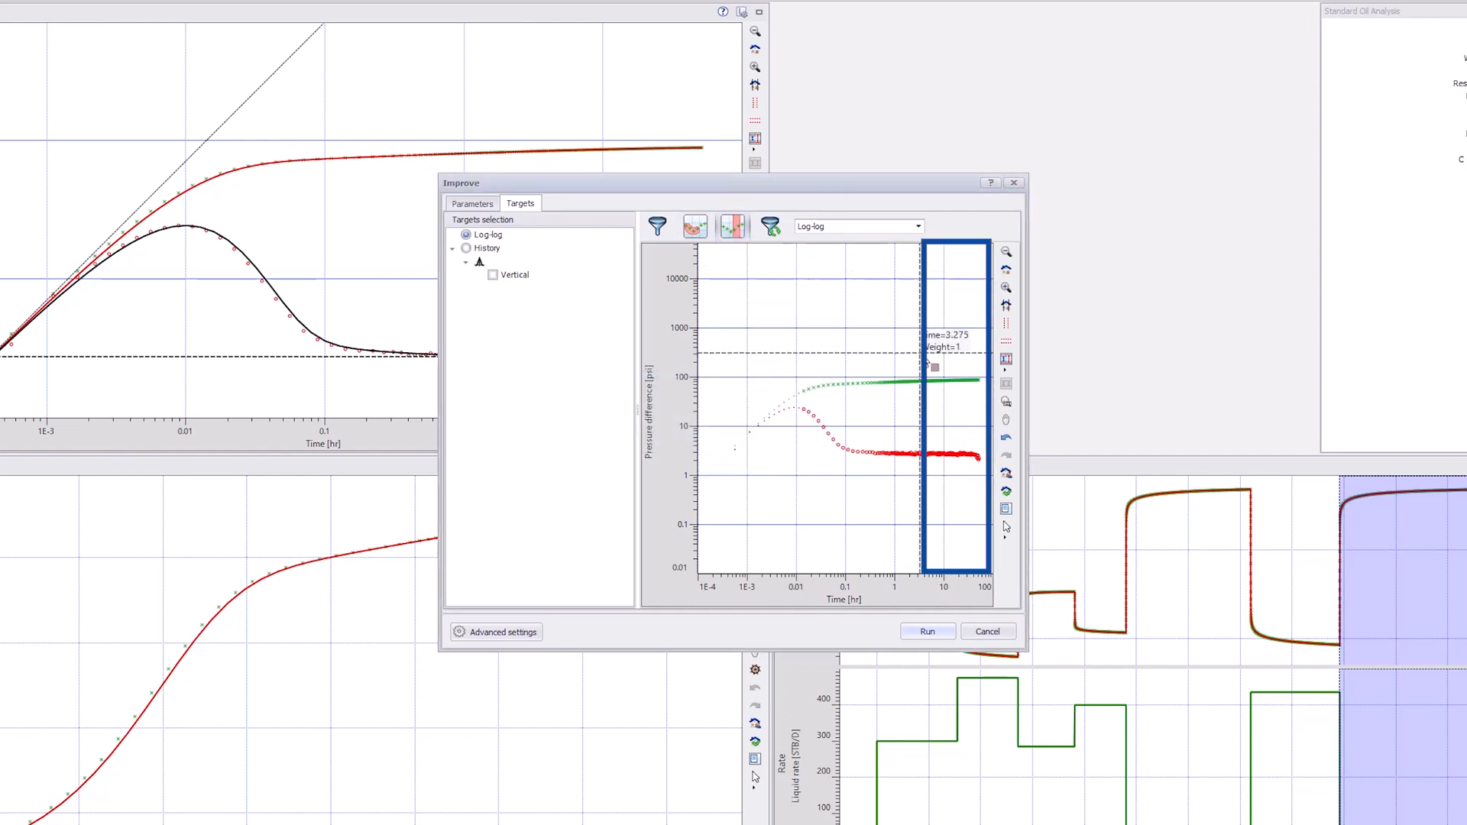
drag(921, 370, 986, 378)
drag(755, 409, 720, 410)
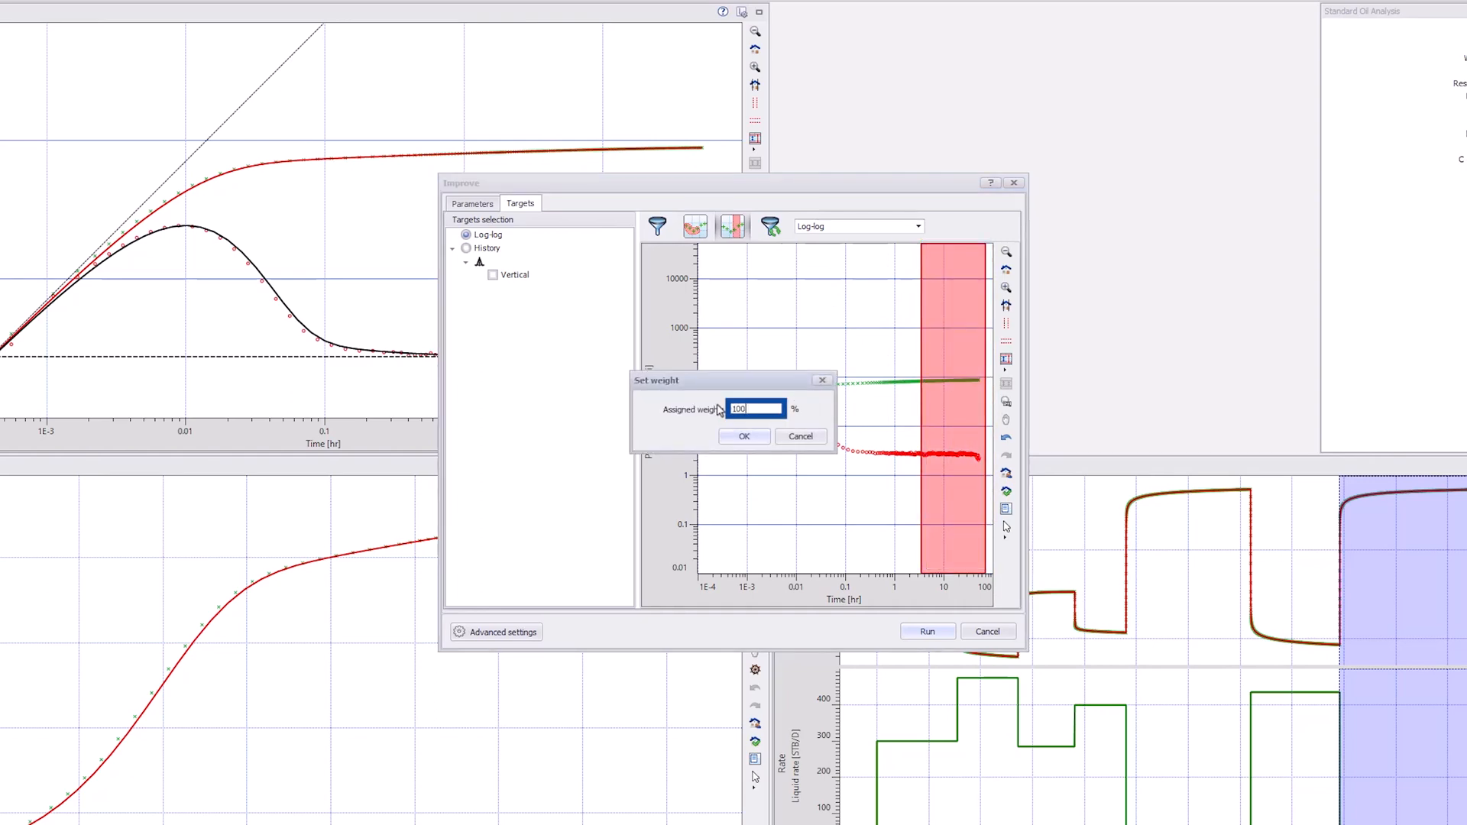
key(BackSpace)
click(743, 437)
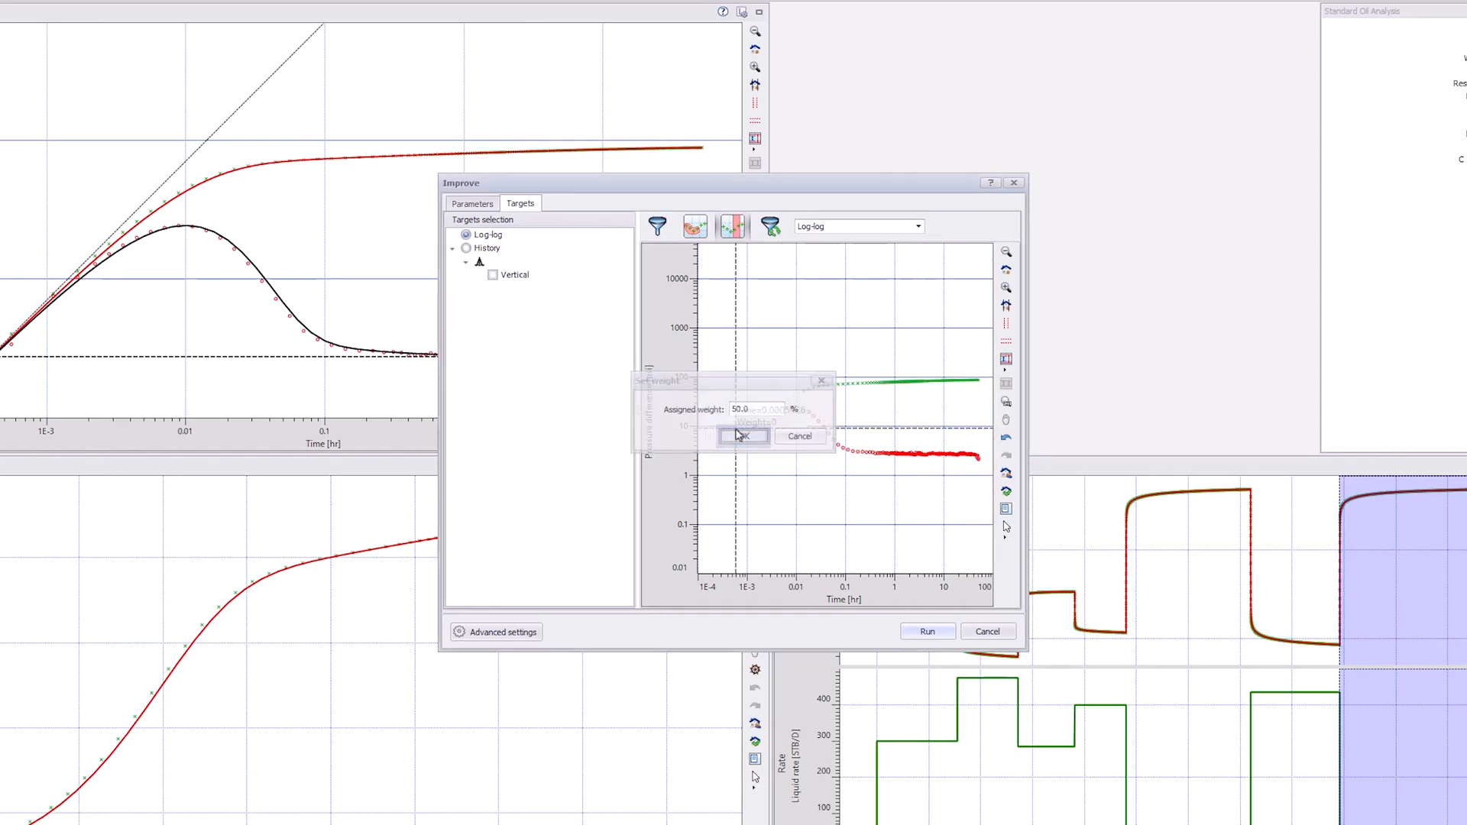
Reset the loglog target weights and run the regression on wellbore storage, skin and permeability.
click(770, 226)
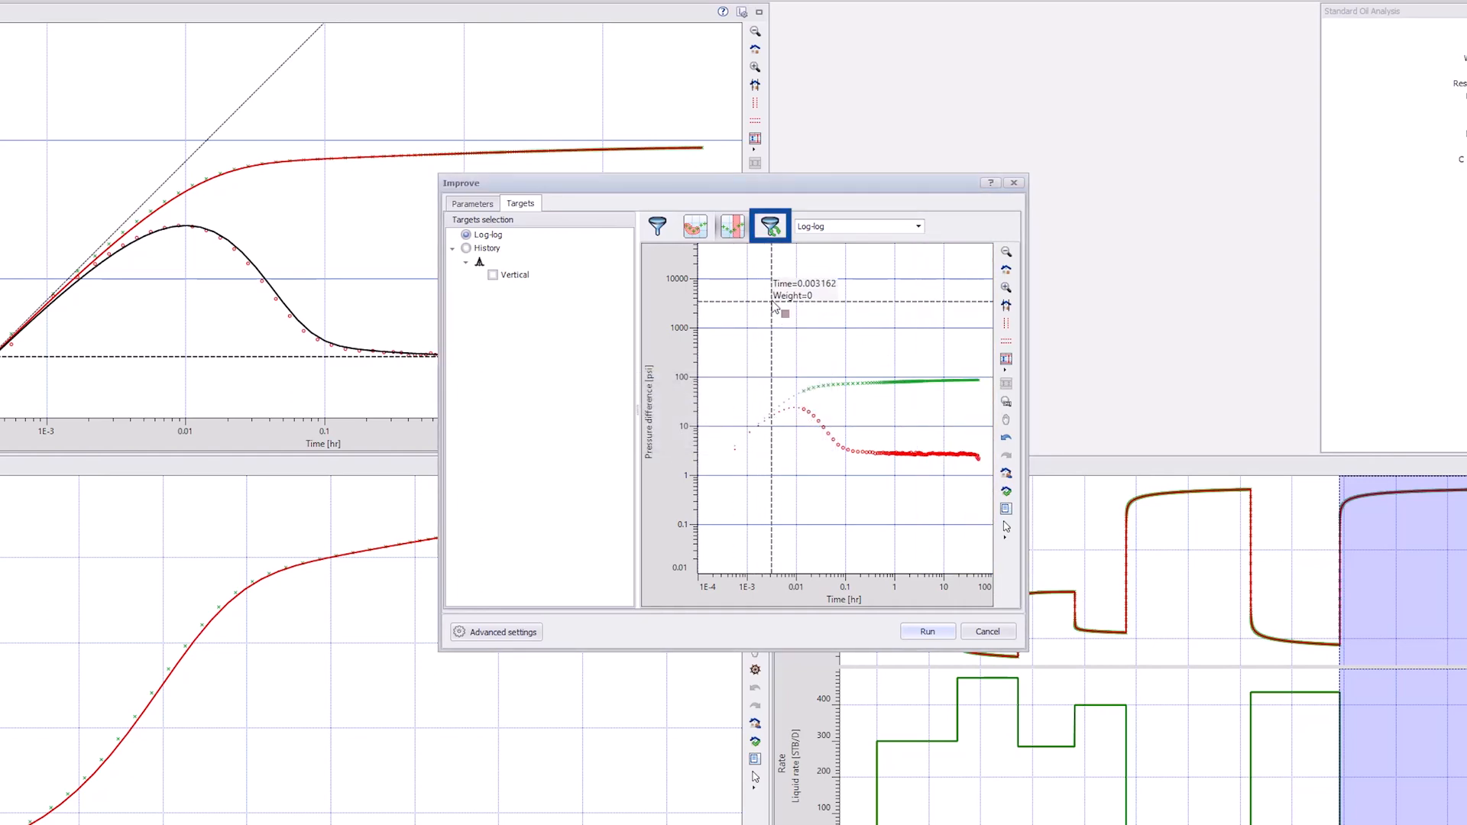
click(772, 227)
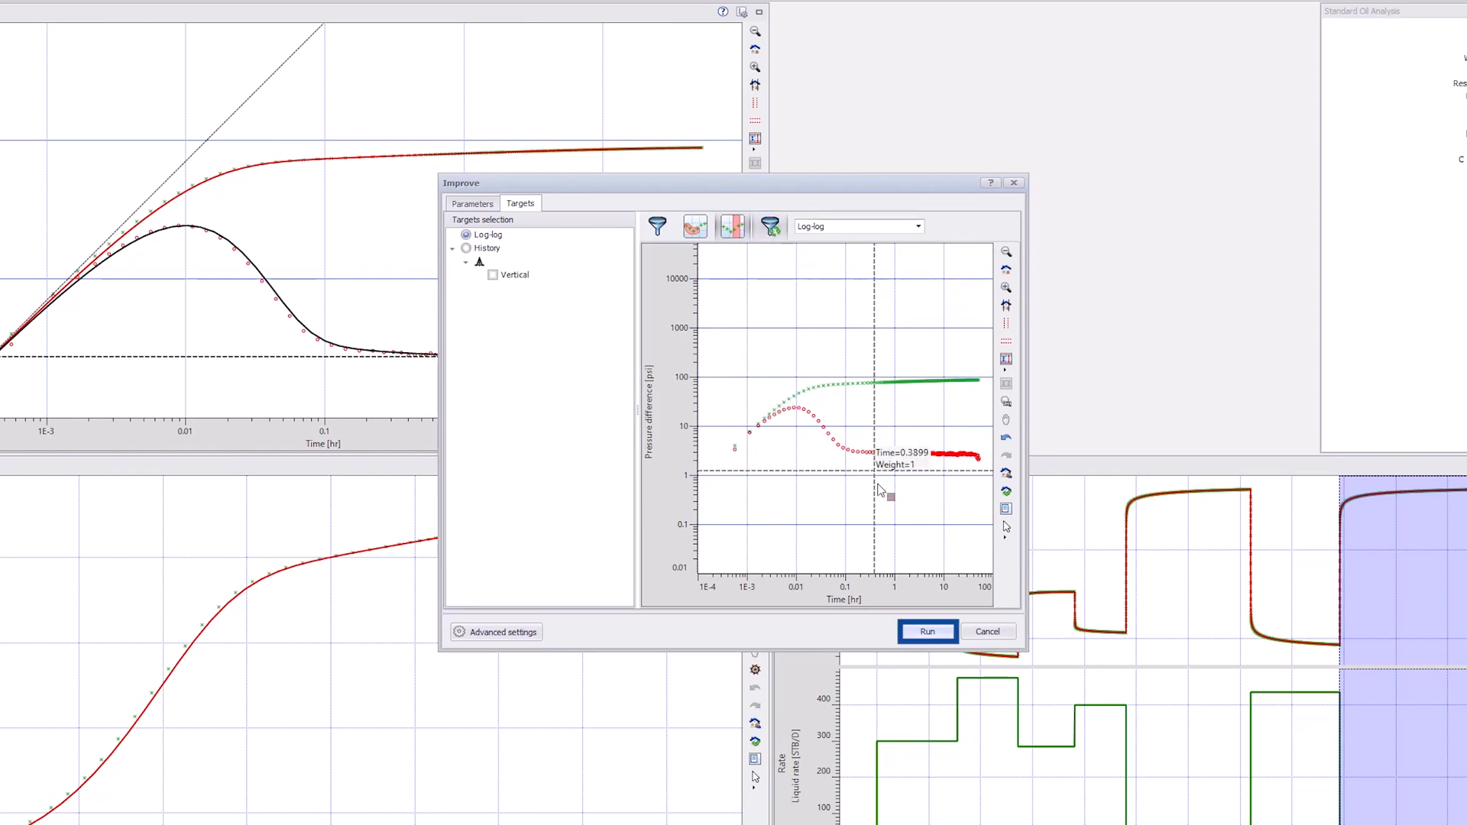
click(928, 631)
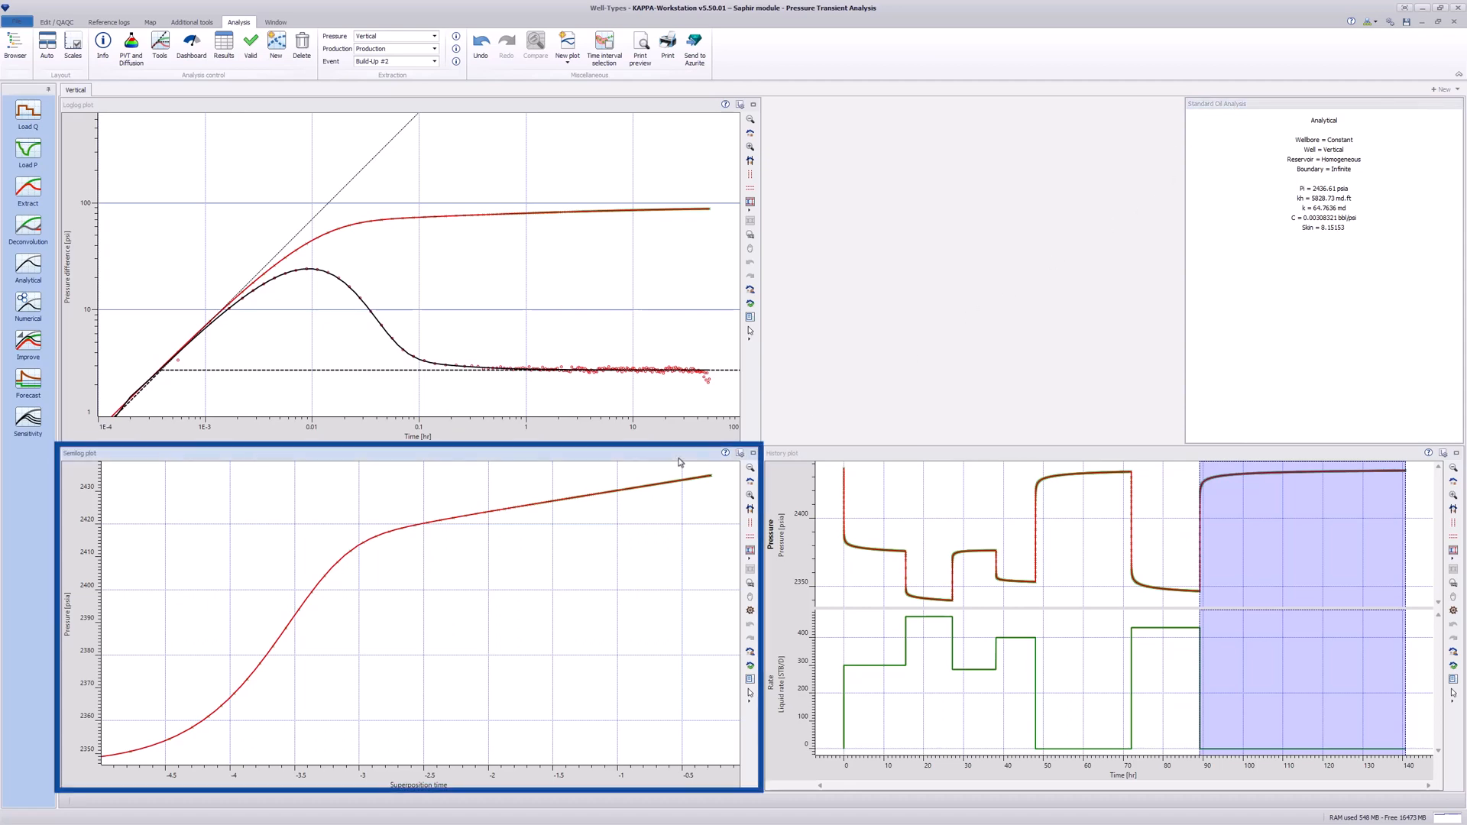
Create a single line from the loglog plot over the radial-flow stabilization, from about 1.4 to 16.6 hr.
click(530, 251)
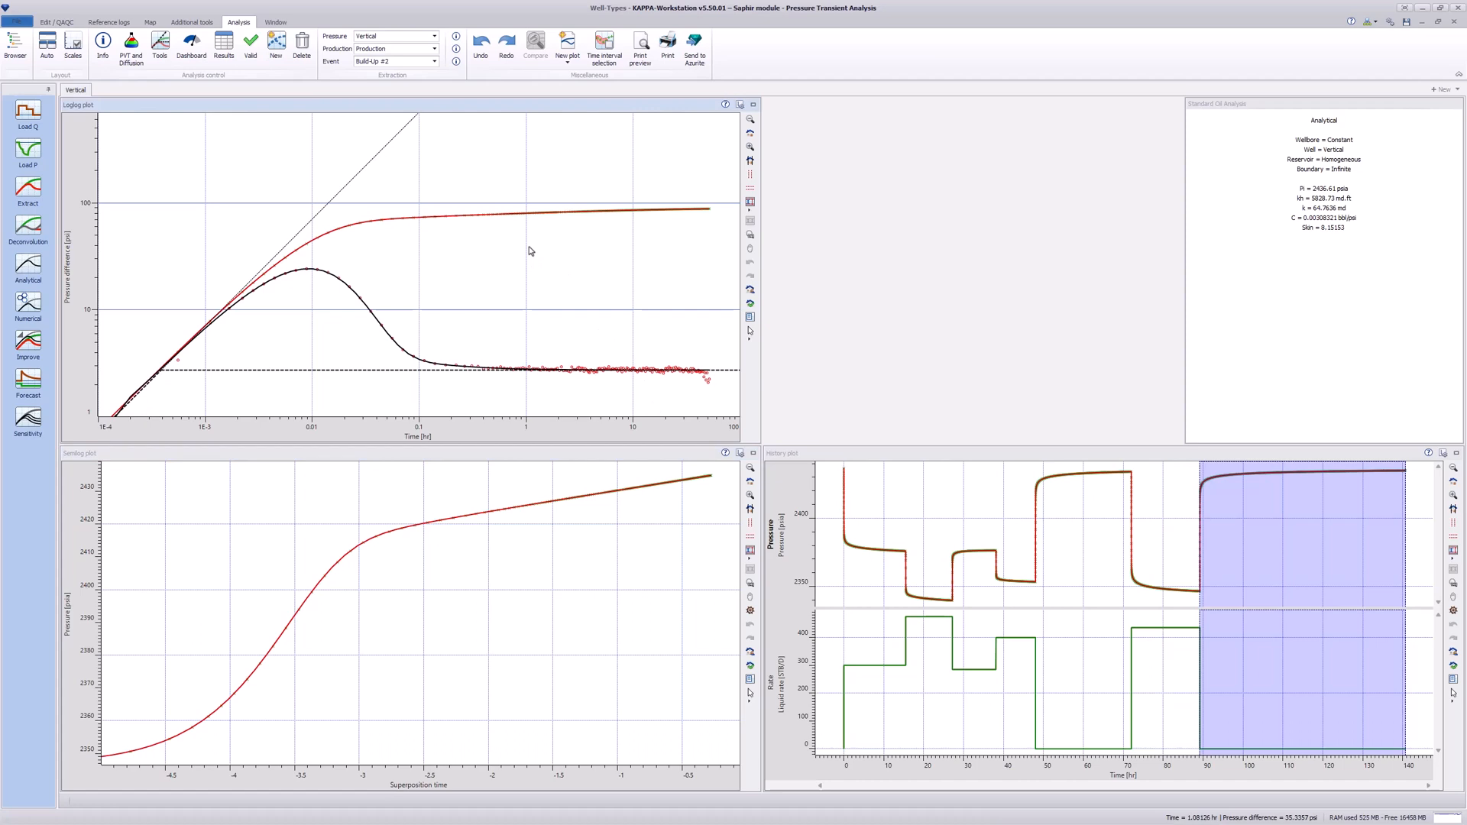
right_click(531, 251)
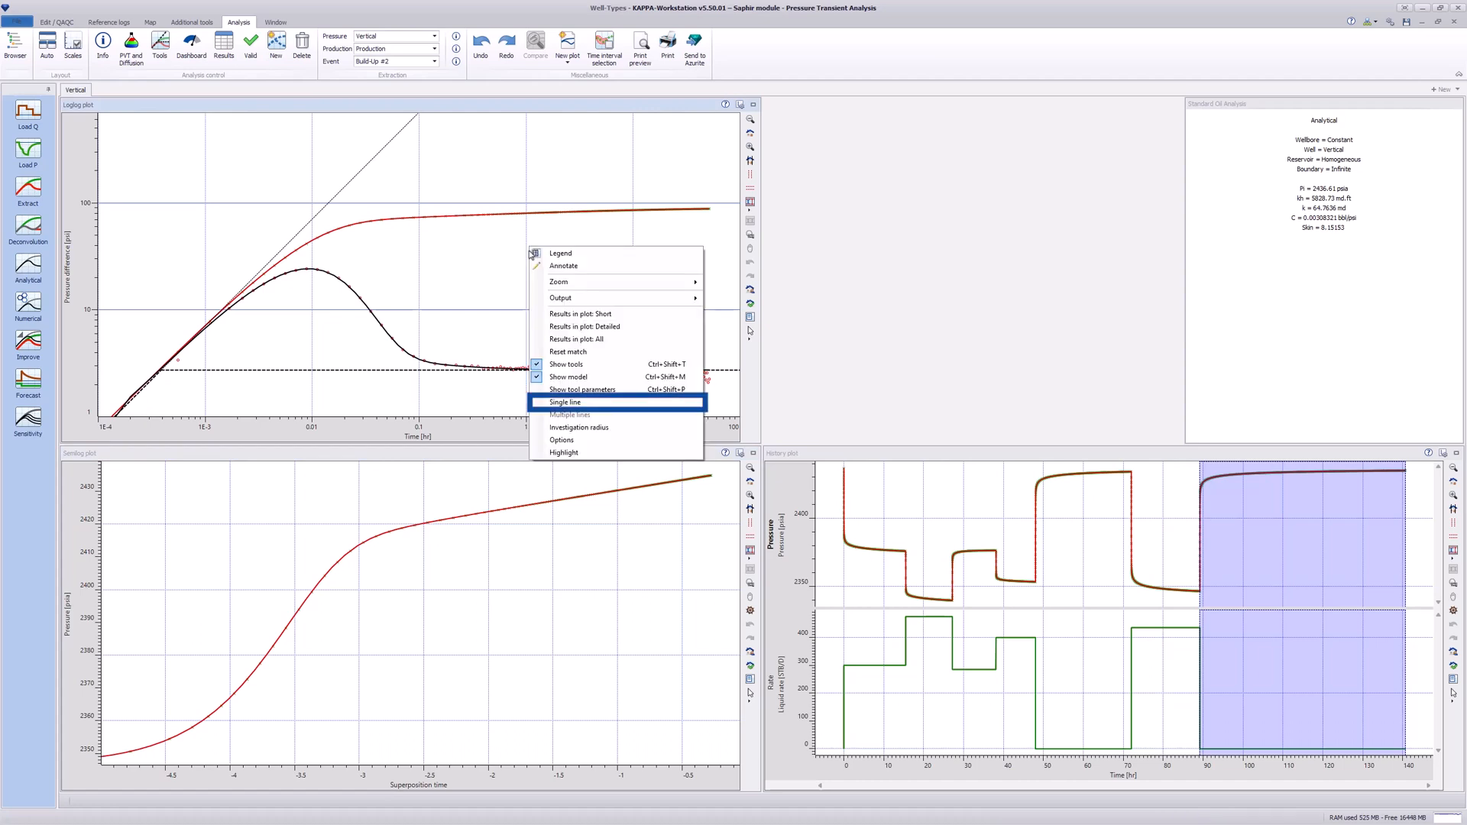
click(565, 403)
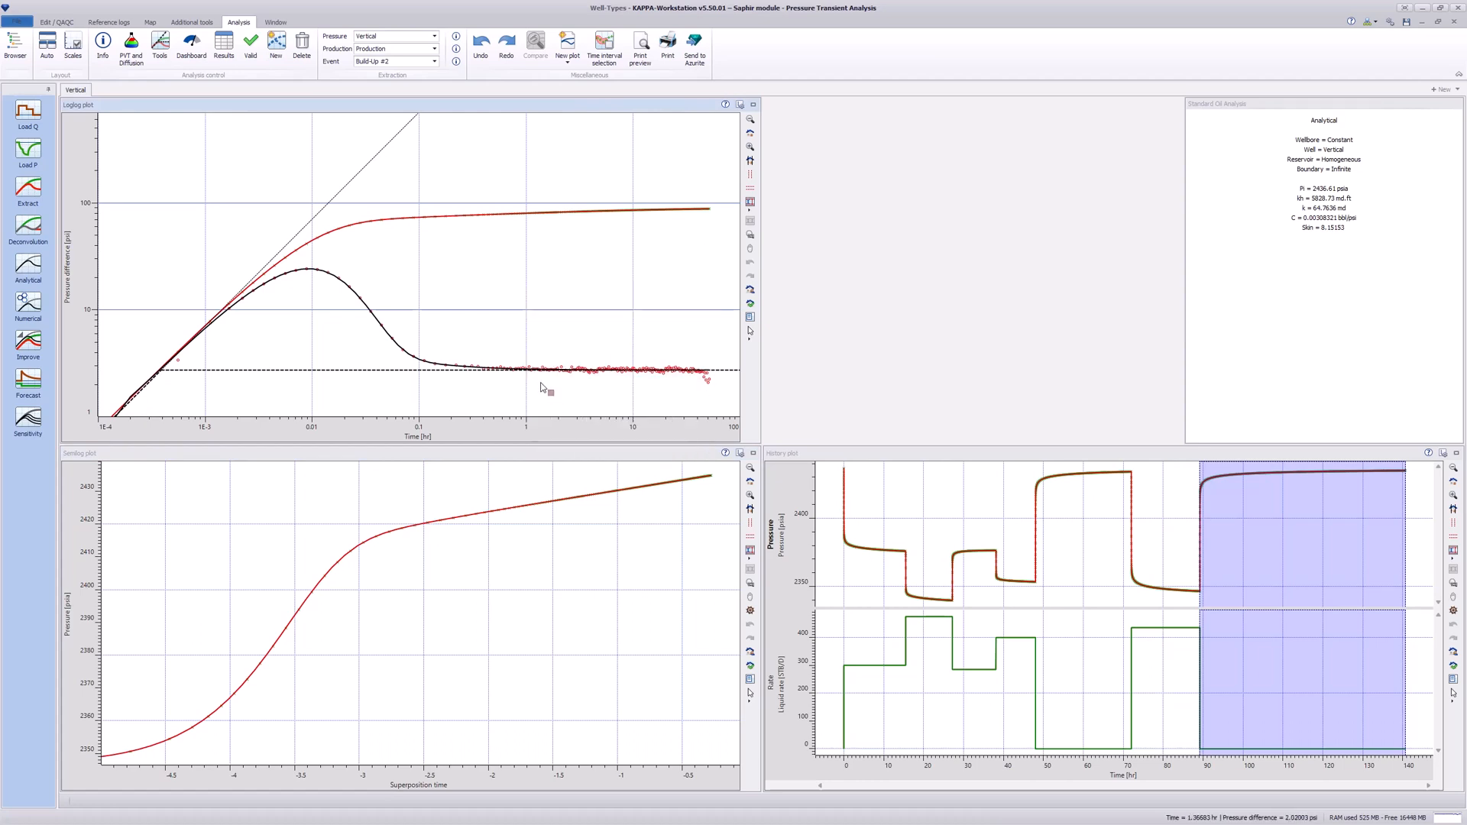
drag(541, 388, 659, 403)
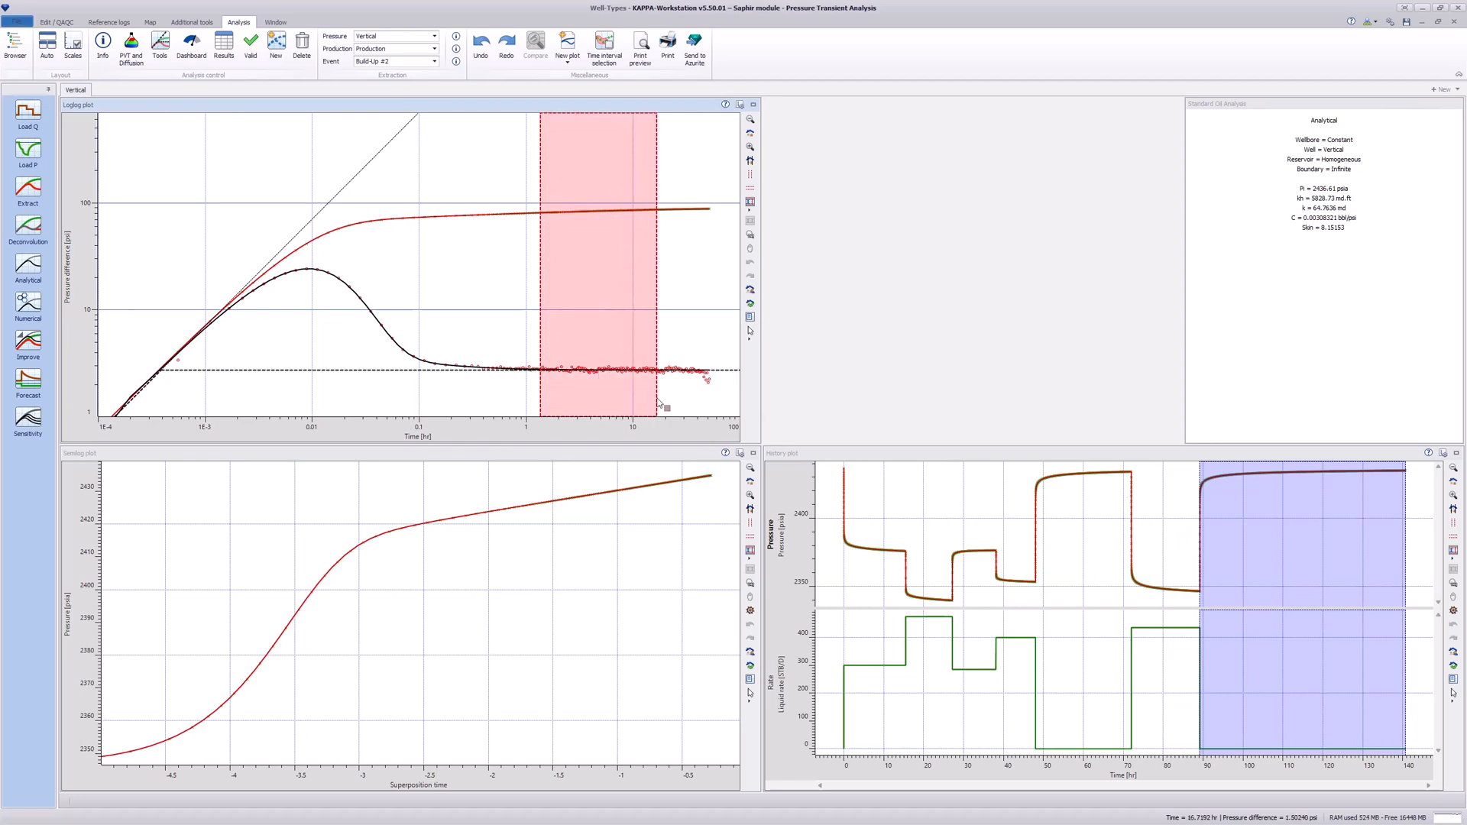
drag(659, 403, 661, 405)
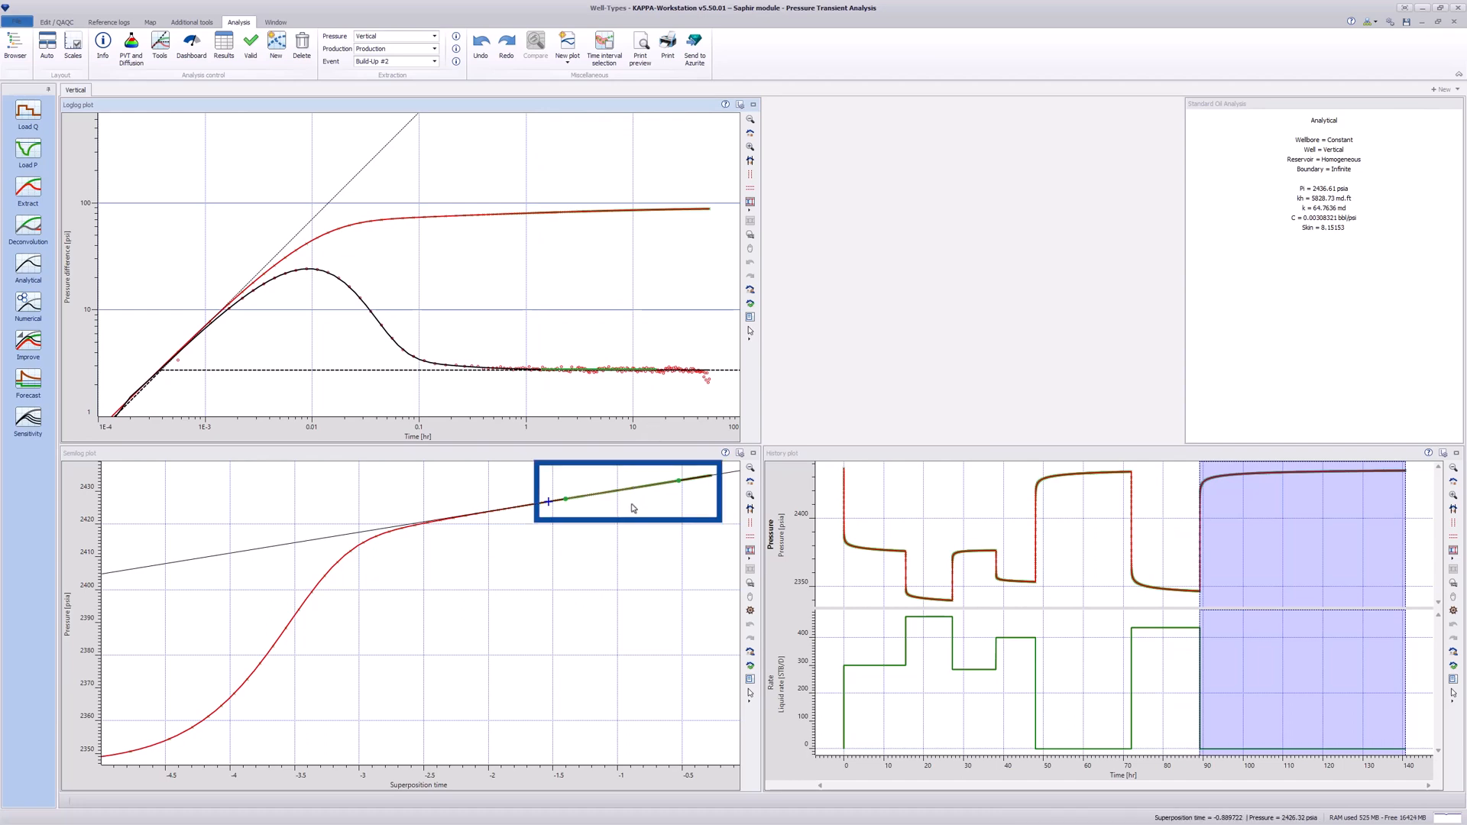
Maximize the semilog plot, display the line results in the plot, and restore the plot layout.
double_click(609, 454)
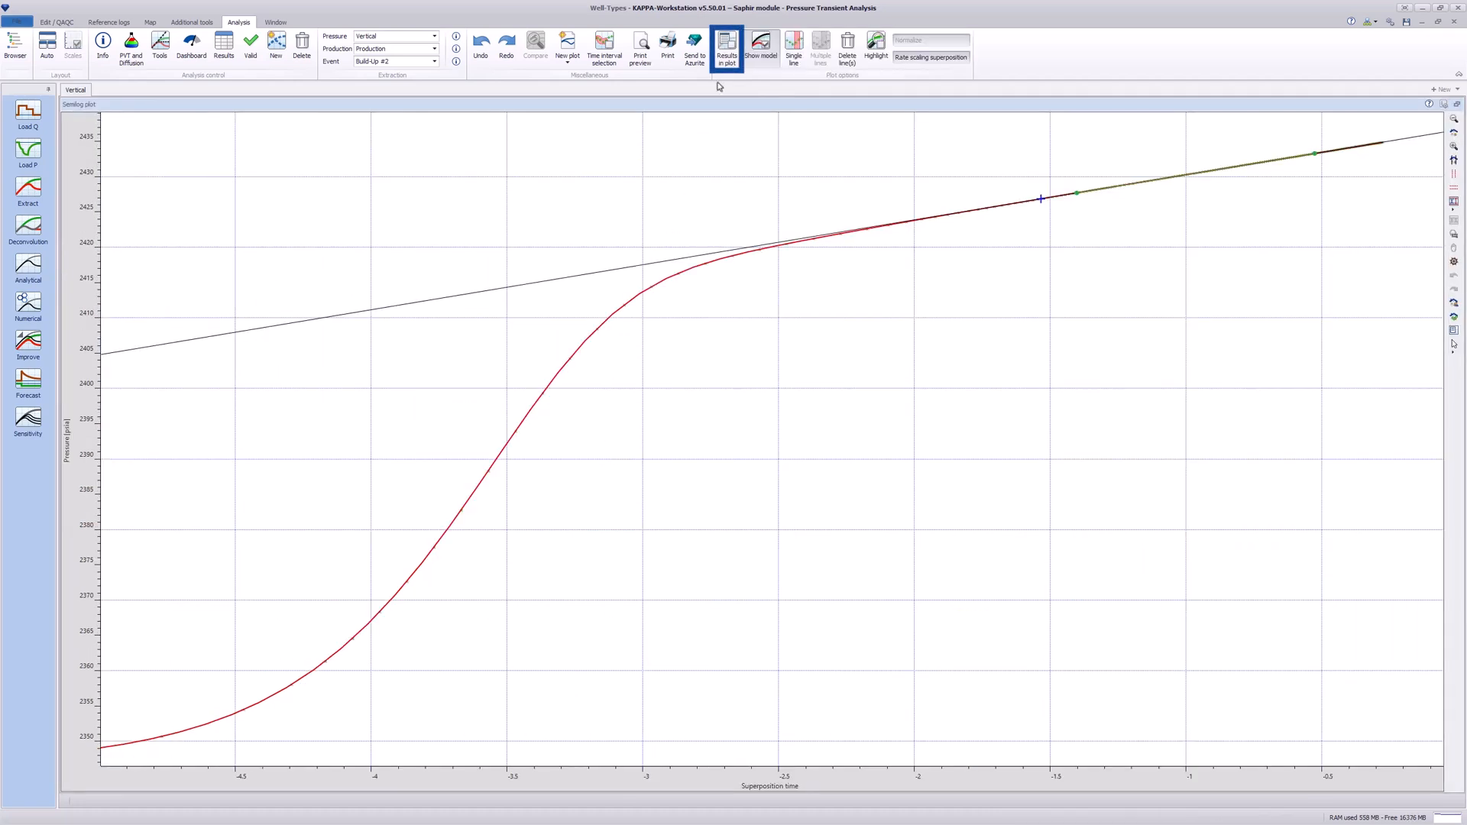
click(727, 47)
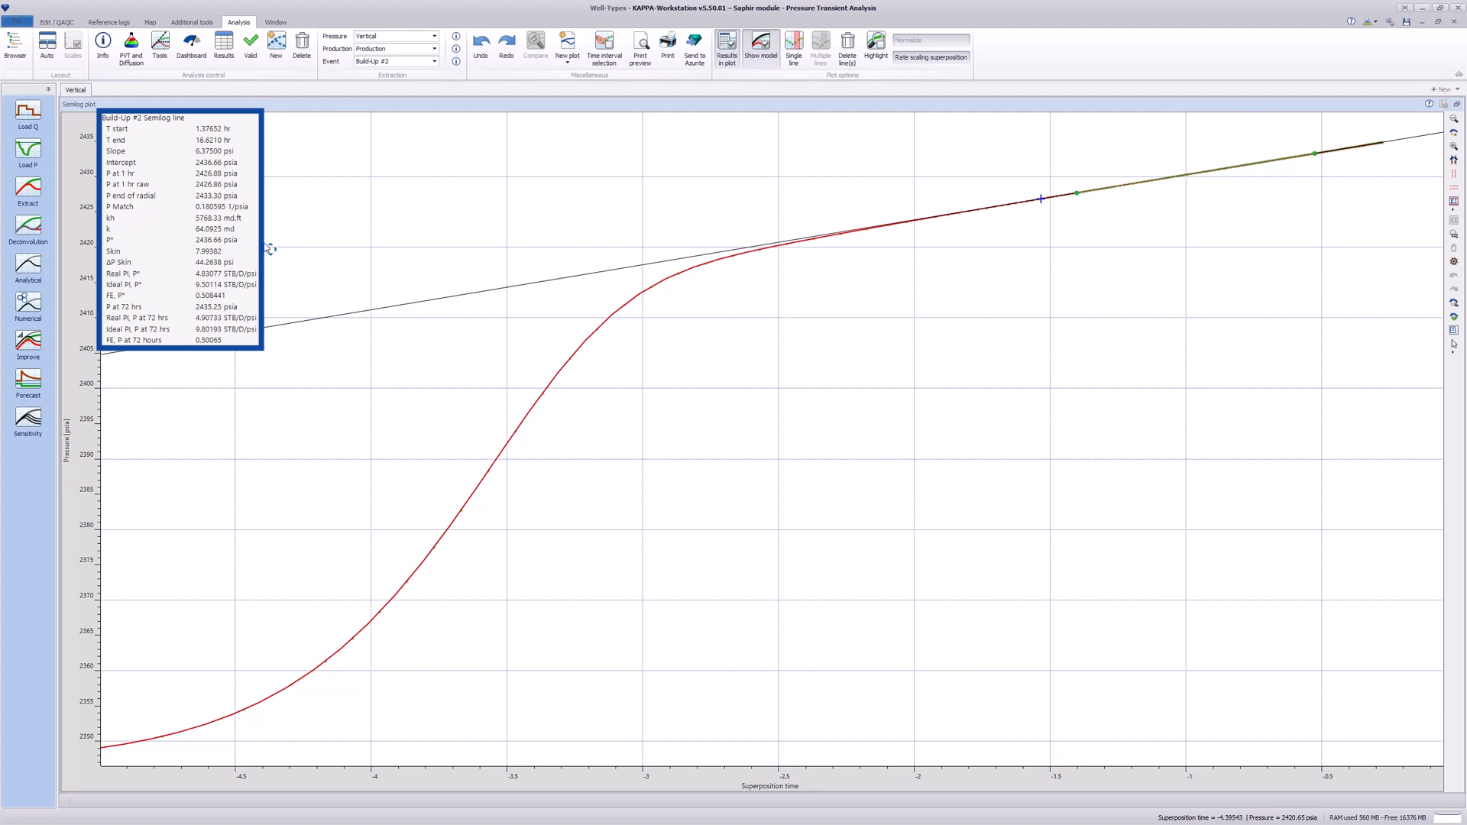
double_click(341, 109)
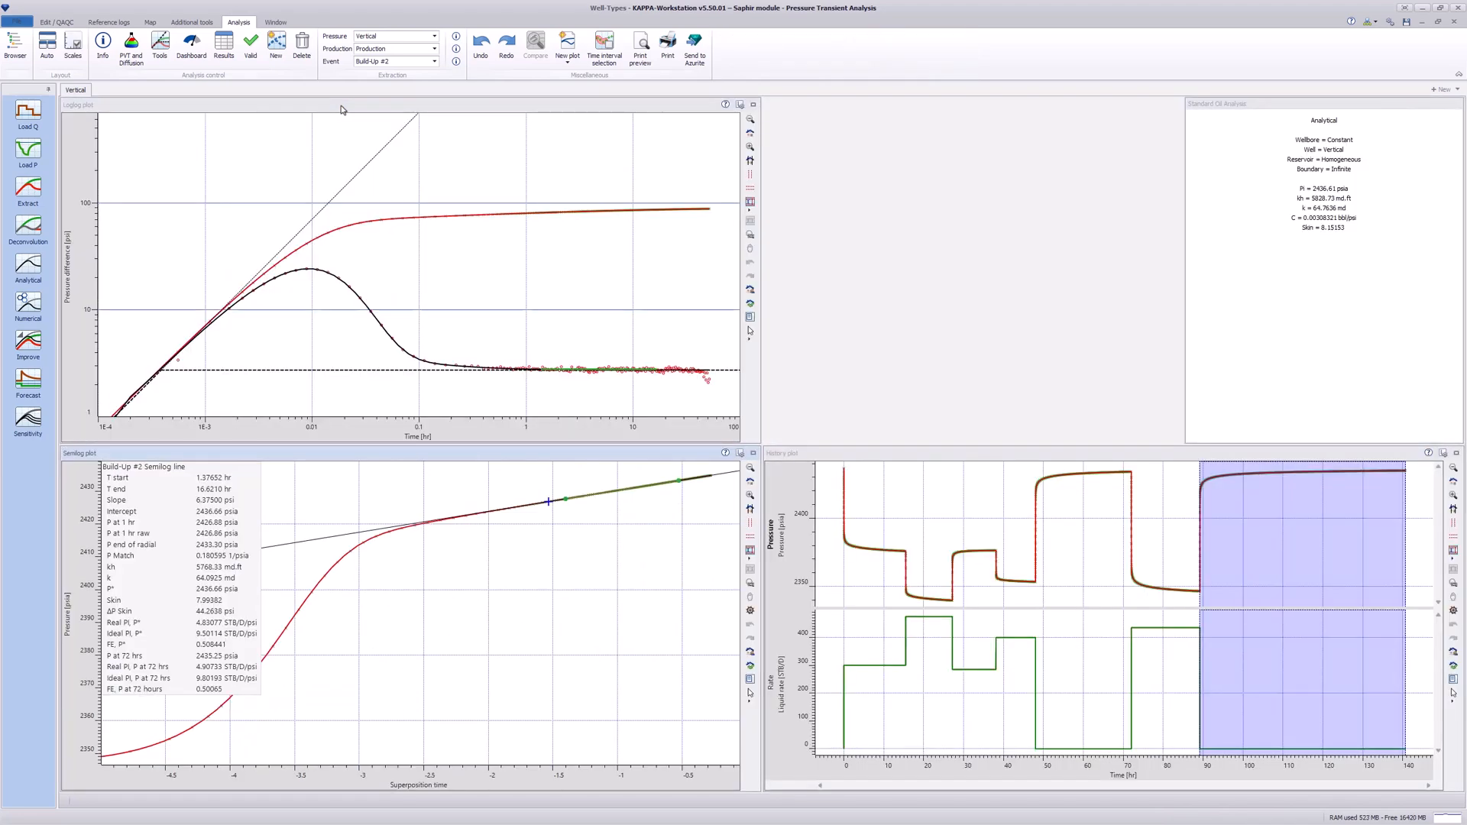
Open the analysis results and enlarge the window to fit more rows.
click(226, 53)
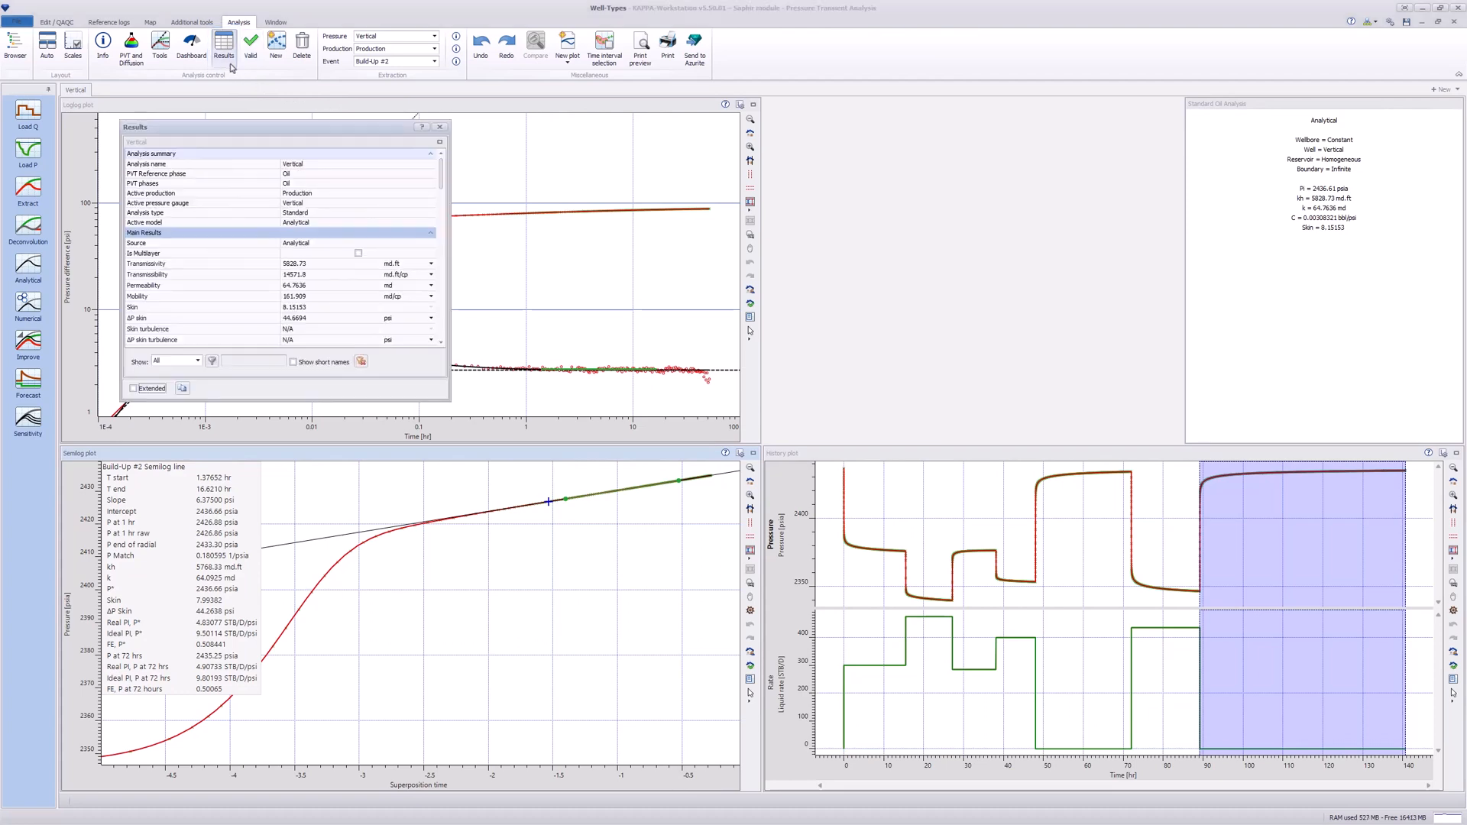
drag(229, 127, 541, 89)
drag(632, 363, 631, 819)
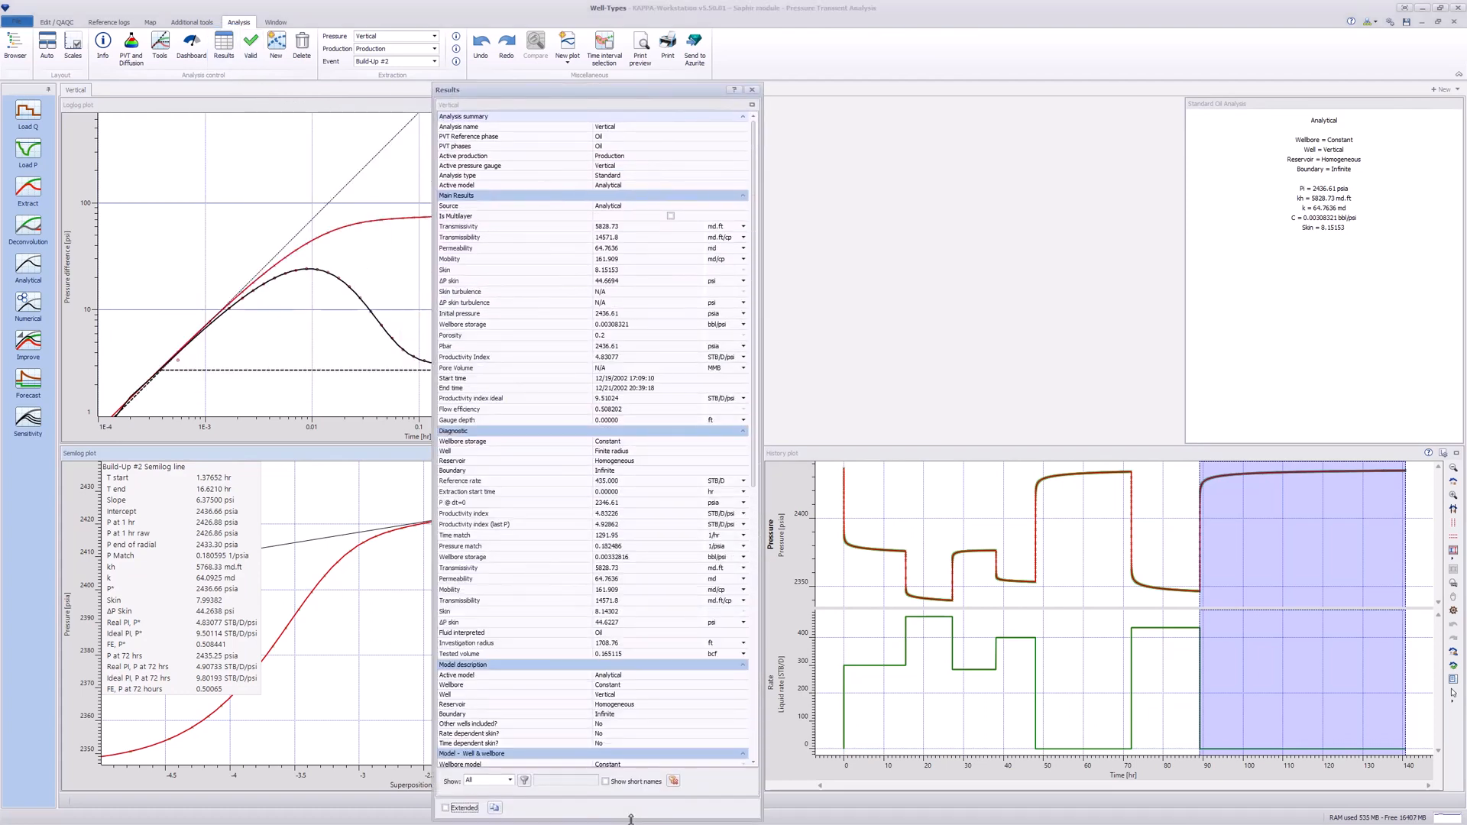
Review the results by category: Main Results, the model's reservoir and boundary values, and the complete list.
click(501, 780)
click(496, 744)
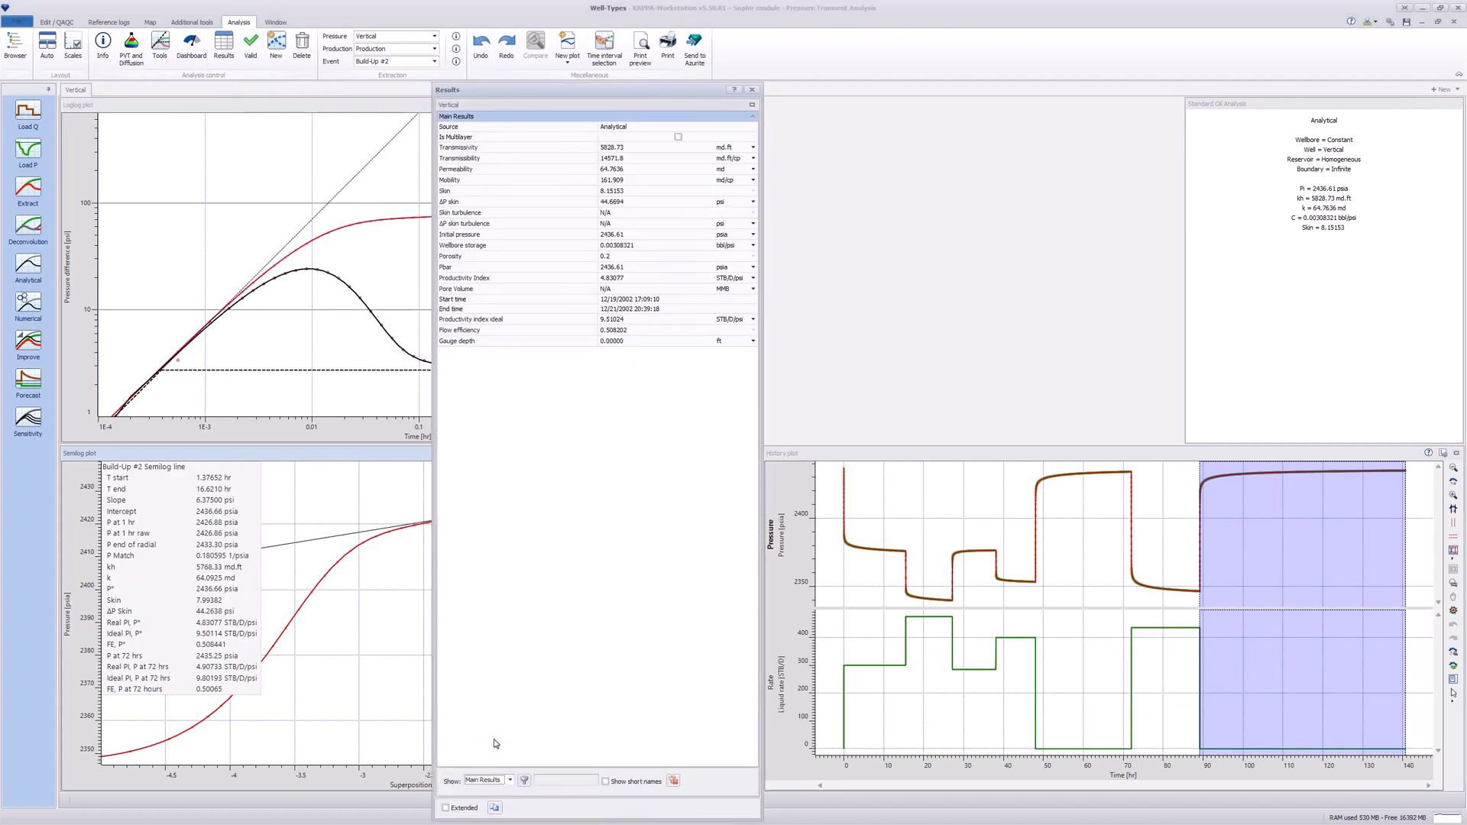
click(493, 780)
click(510, 773)
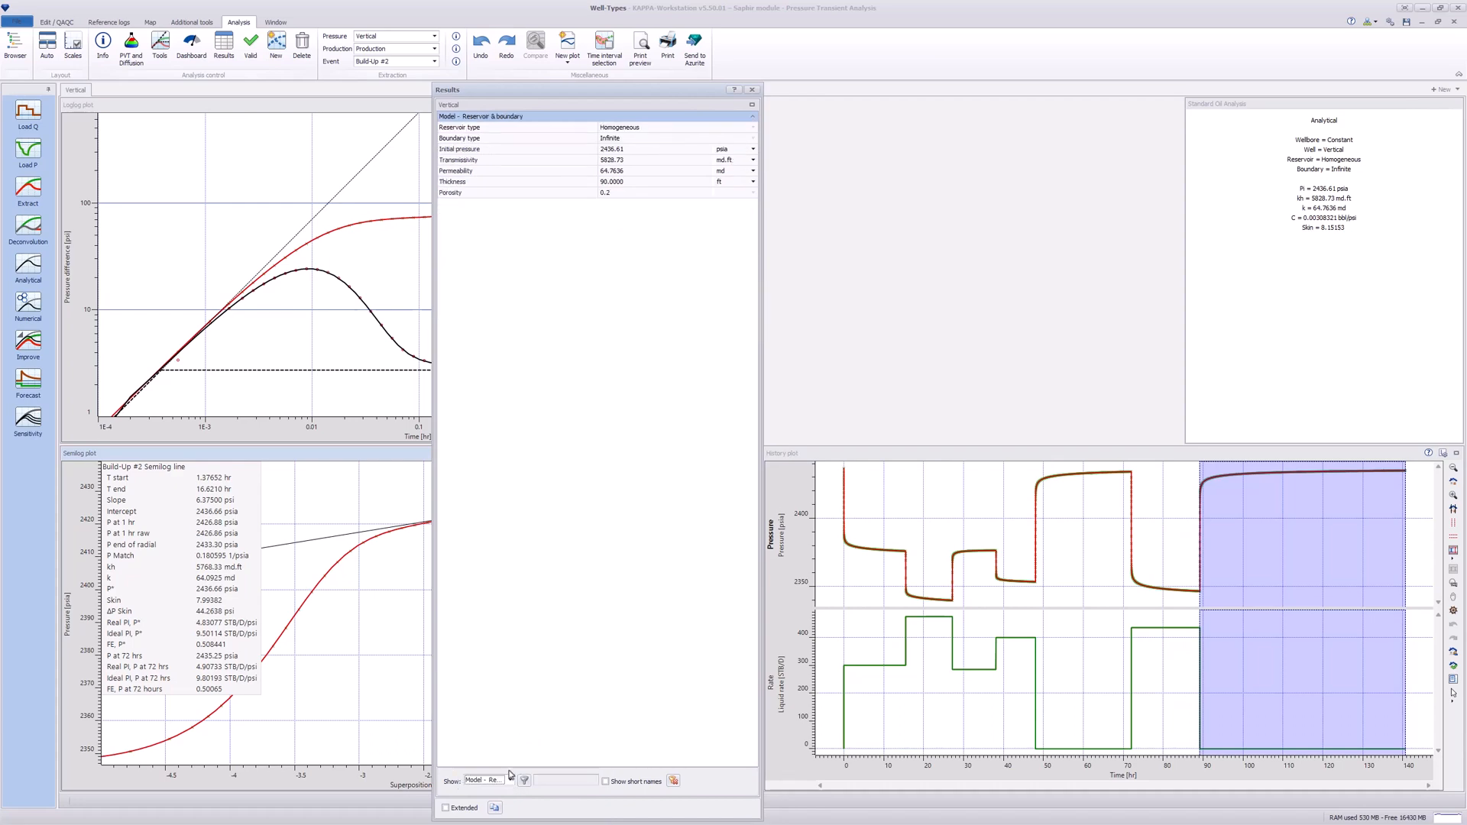
click(509, 780)
click(492, 718)
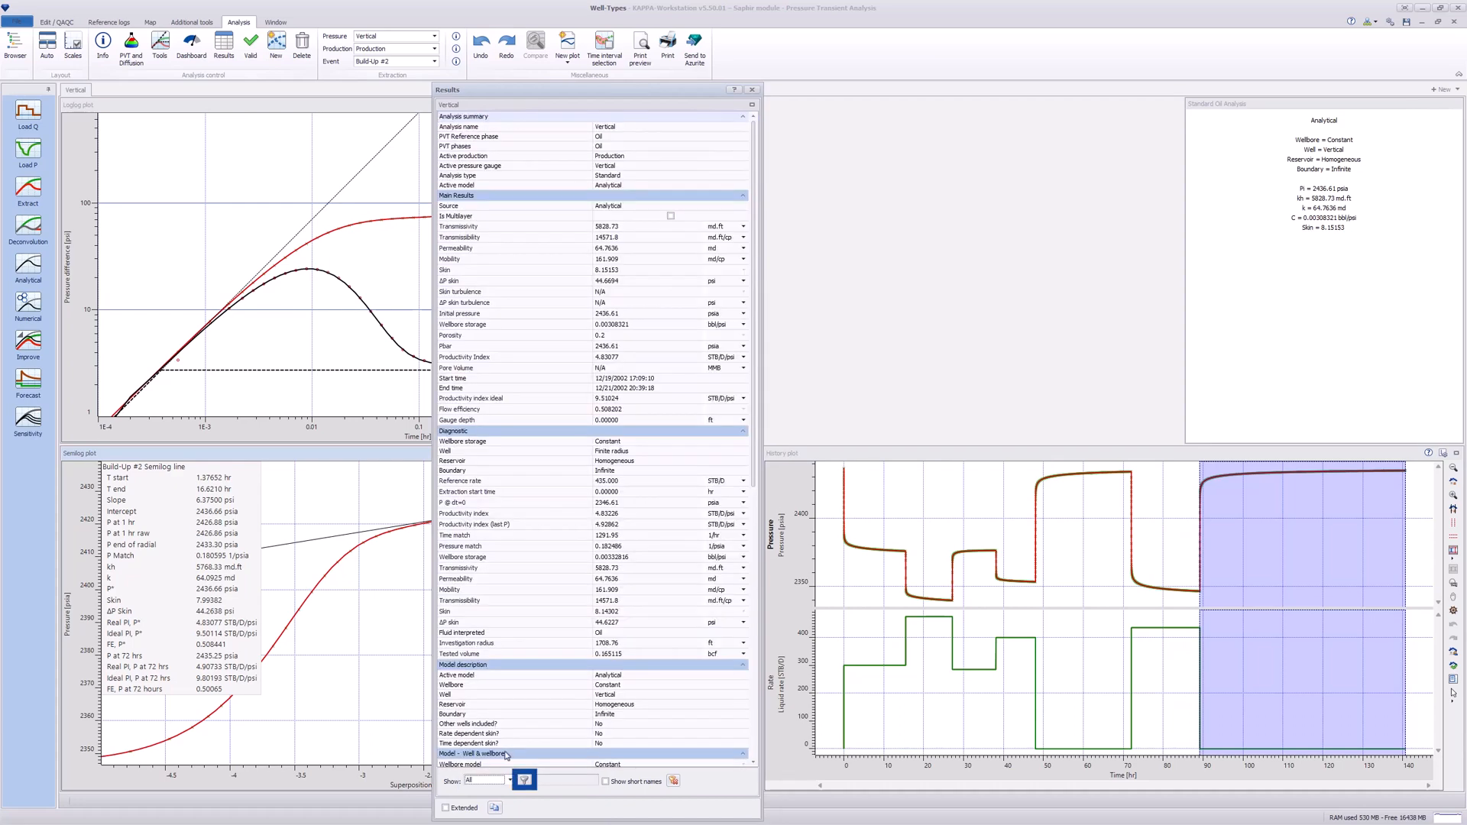
Try adding a name condition to a custom results filter, and cancel the filter.
click(524, 780)
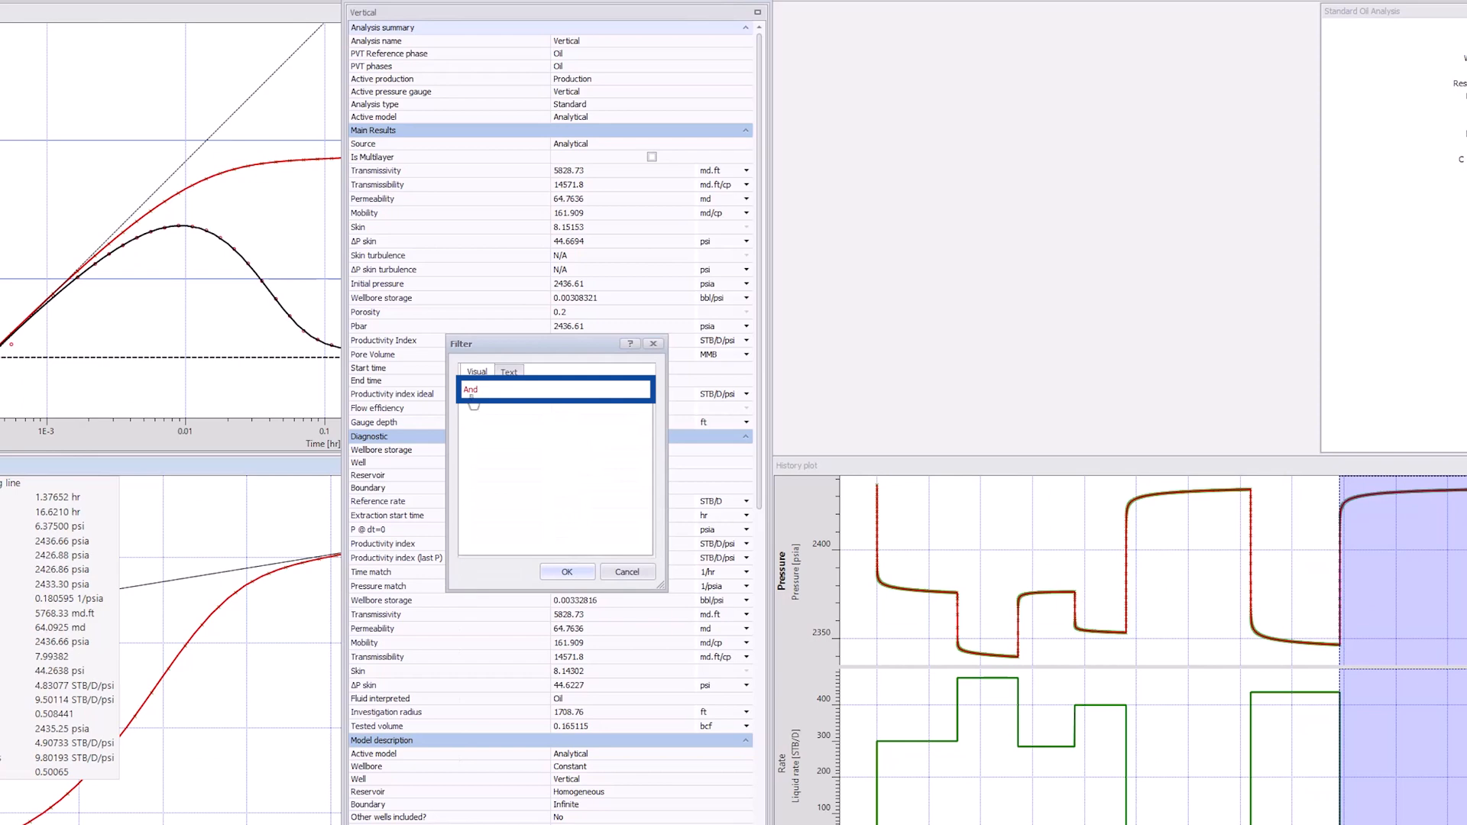
click(475, 392)
click(532, 406)
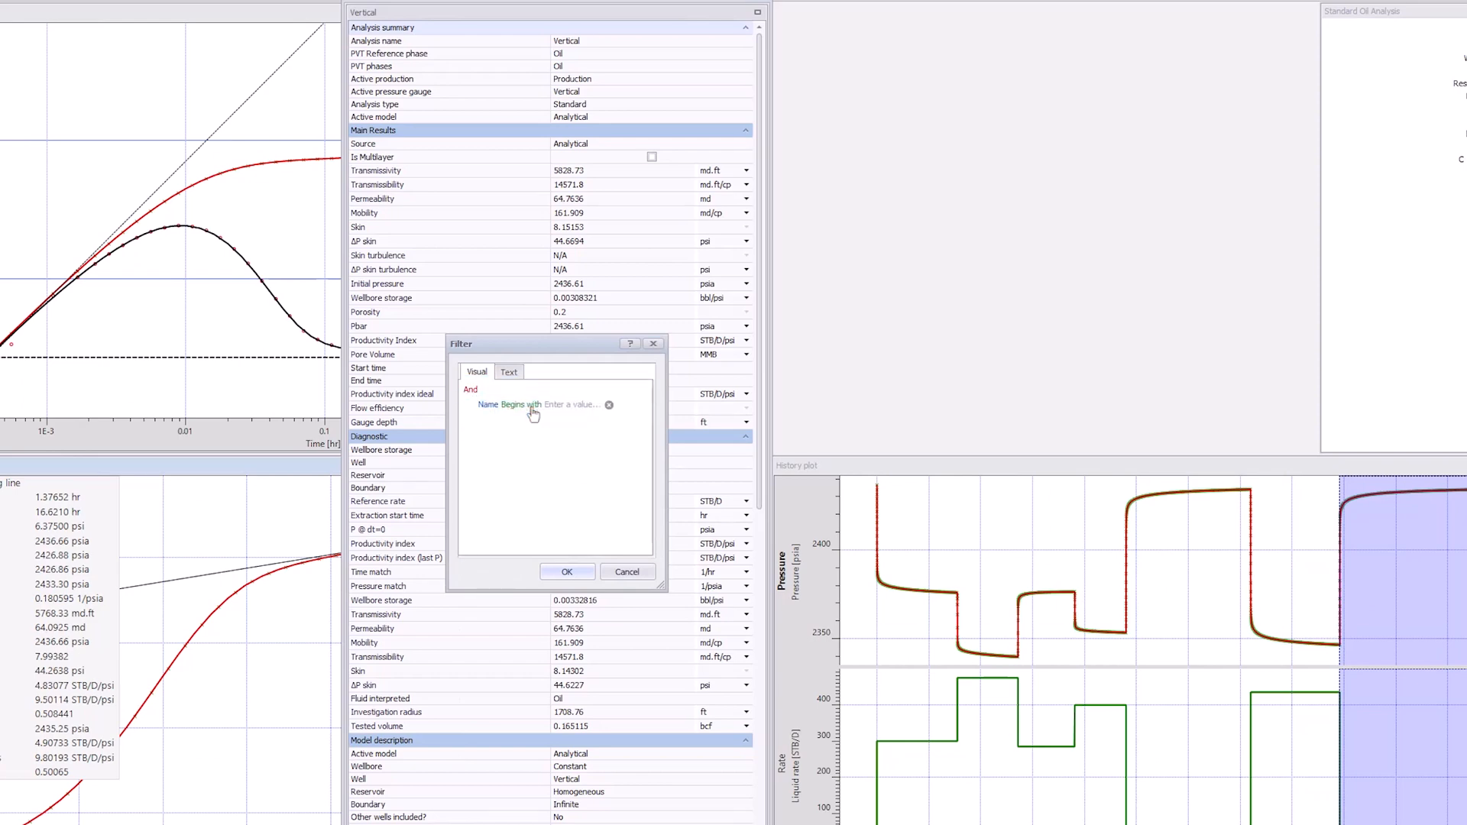
click(628, 572)
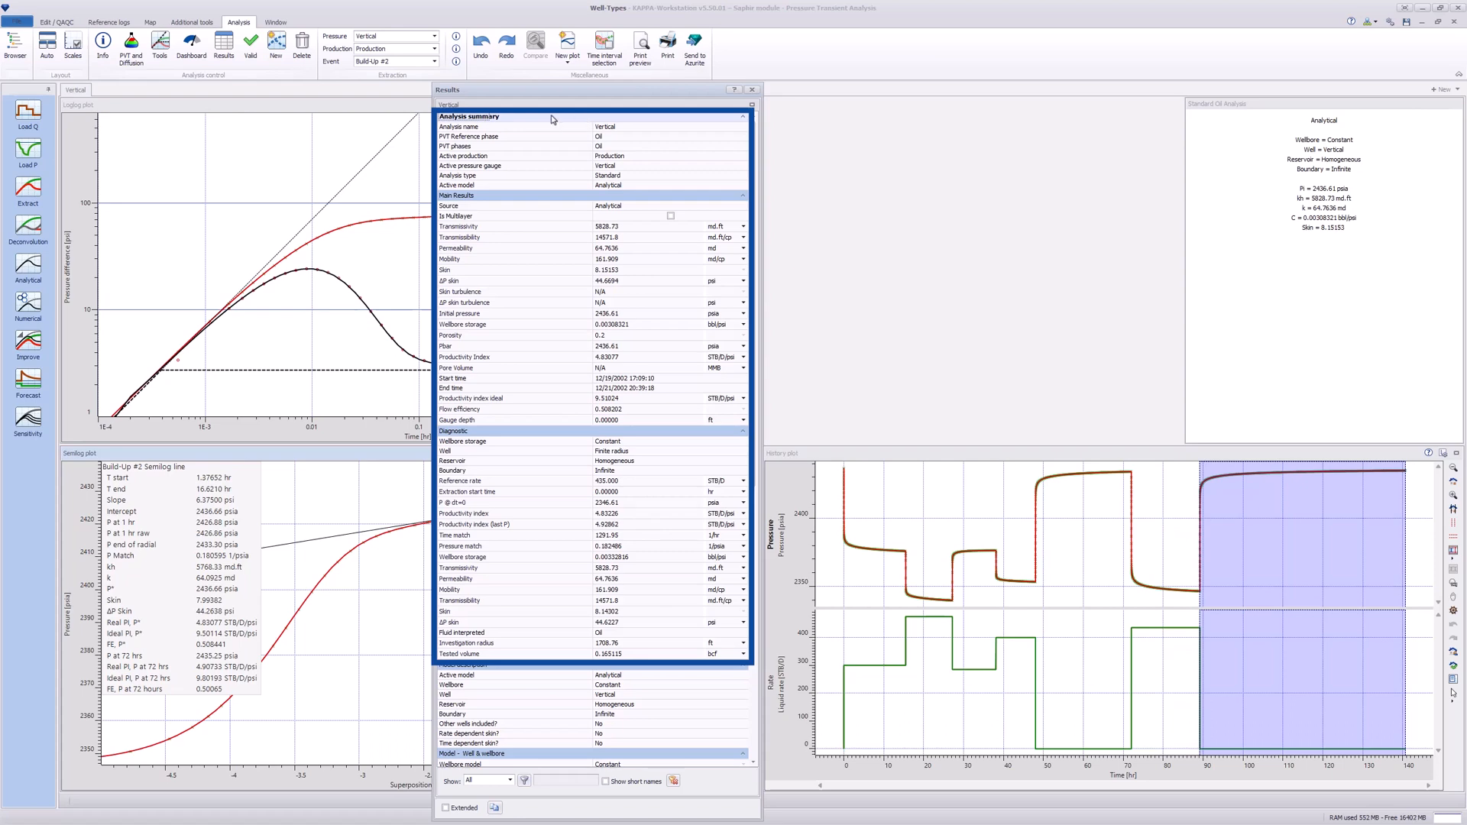
Select the result rows from Analysis summary through Tested volume, copy them, and close the results.
shift+click(537, 653)
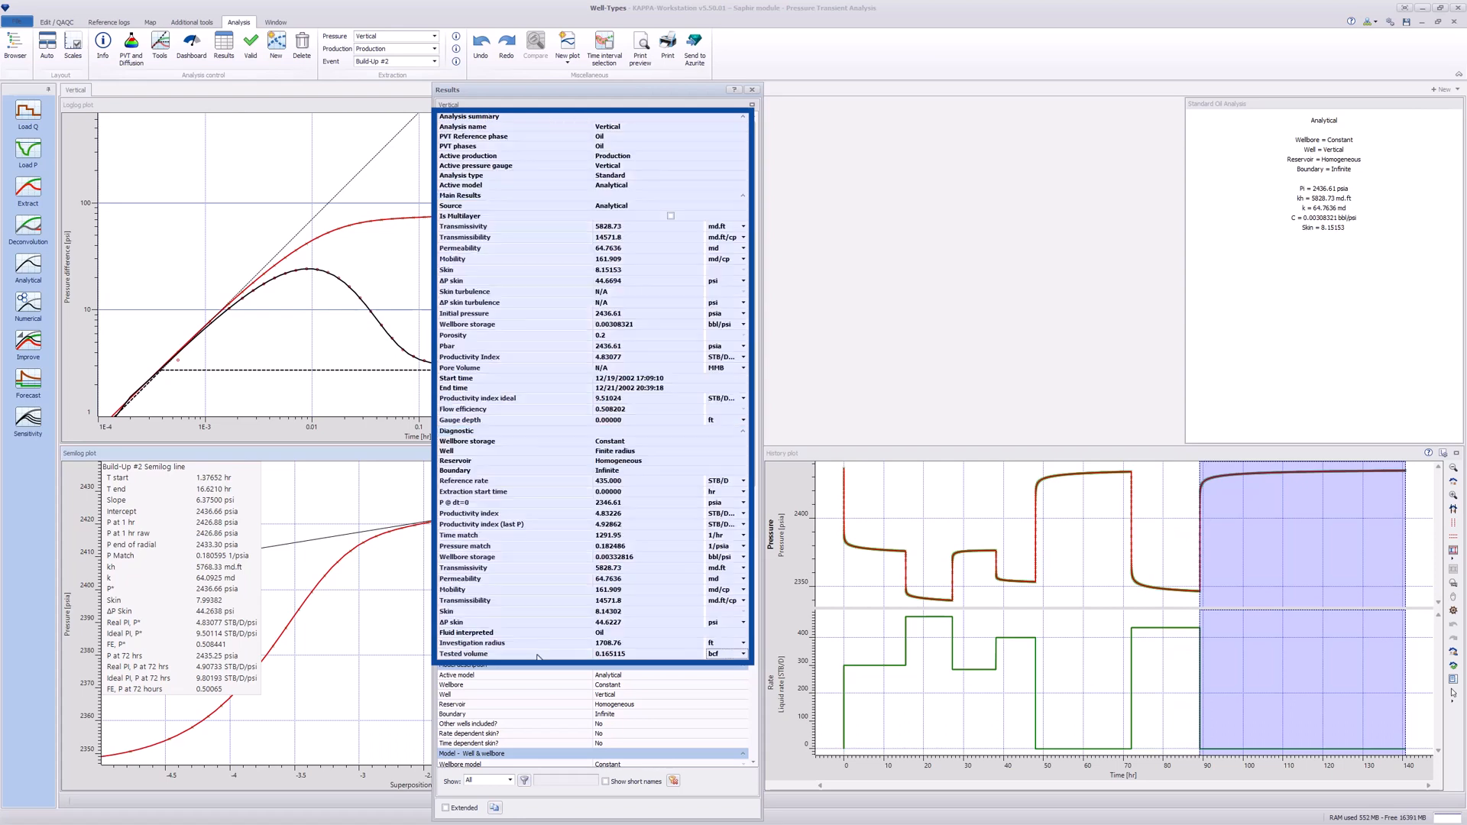
right_click(538, 655)
click(564, 662)
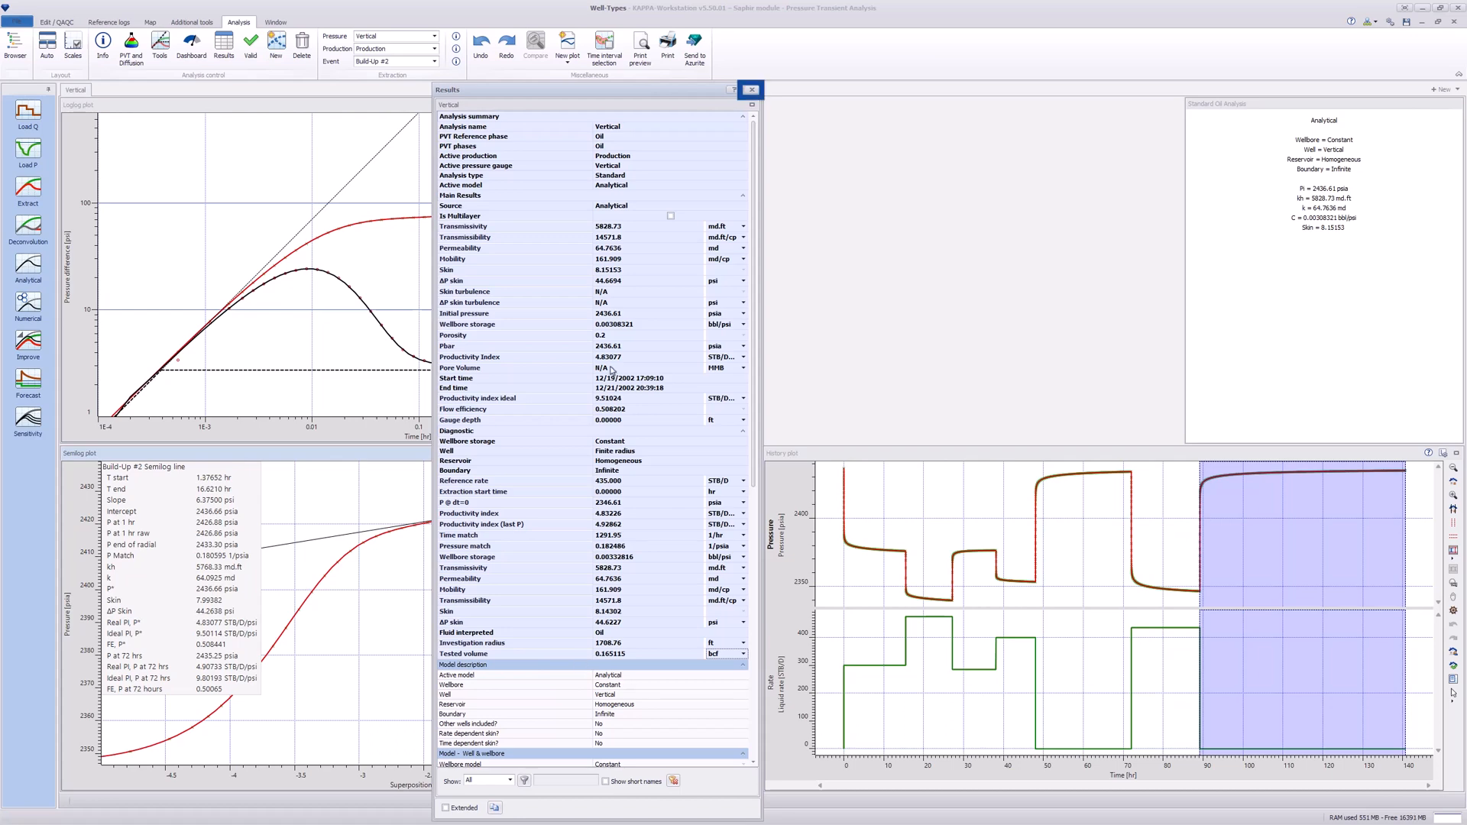
click(751, 91)
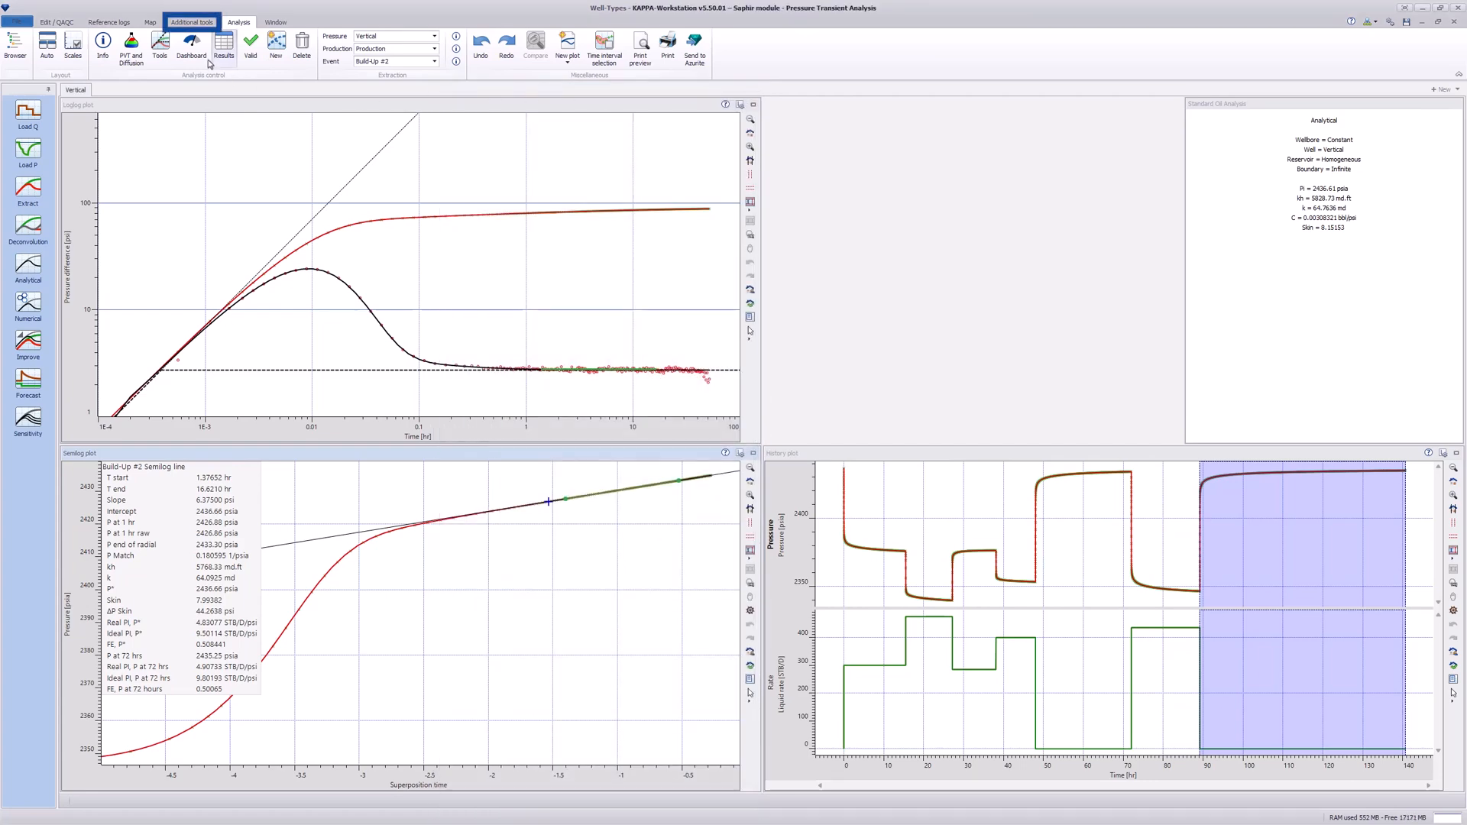
Preview a report of the Vertical analysis containing the loglog, semilog and history plots.
click(187, 23)
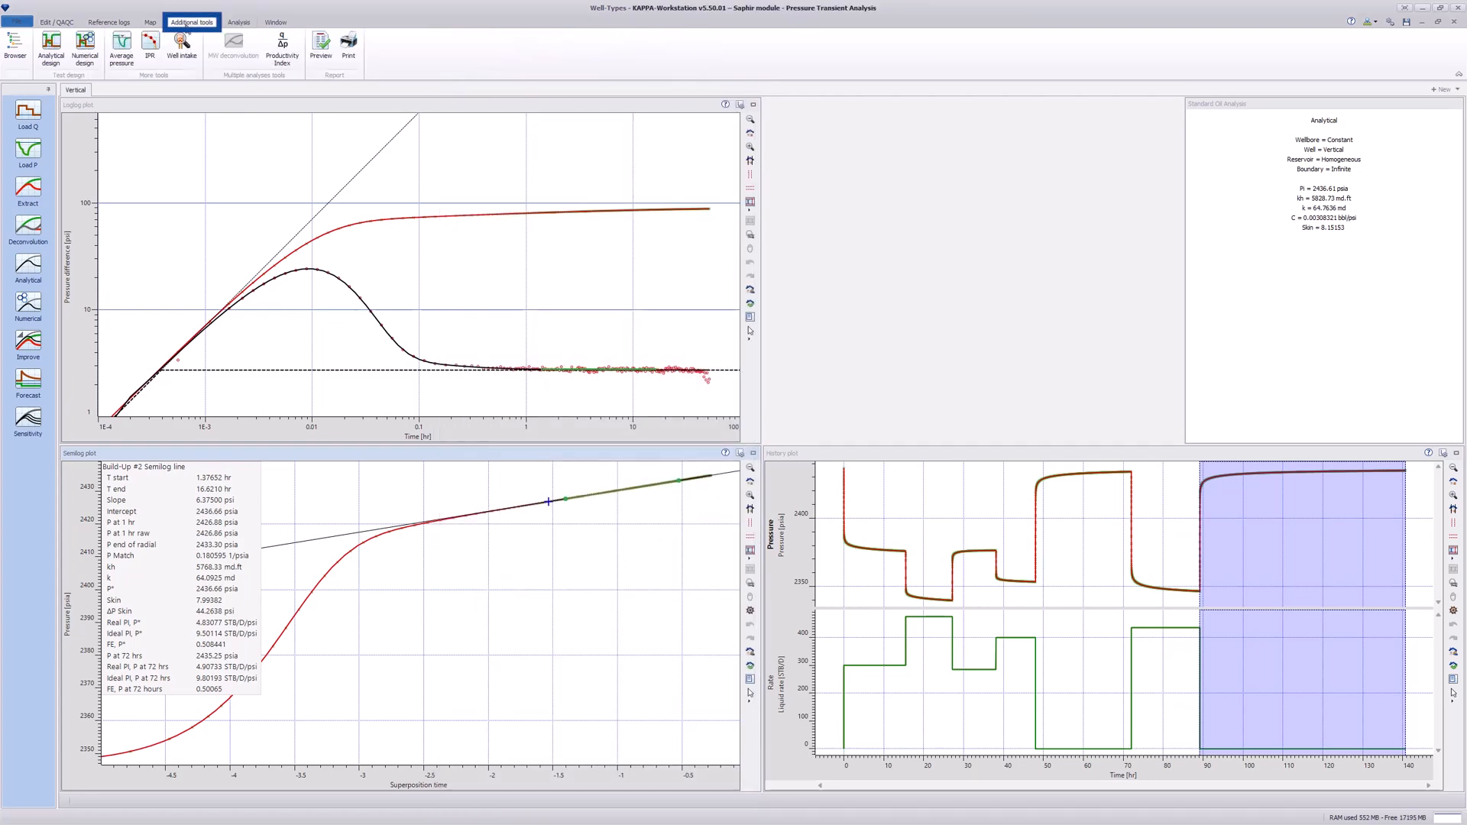
click(321, 44)
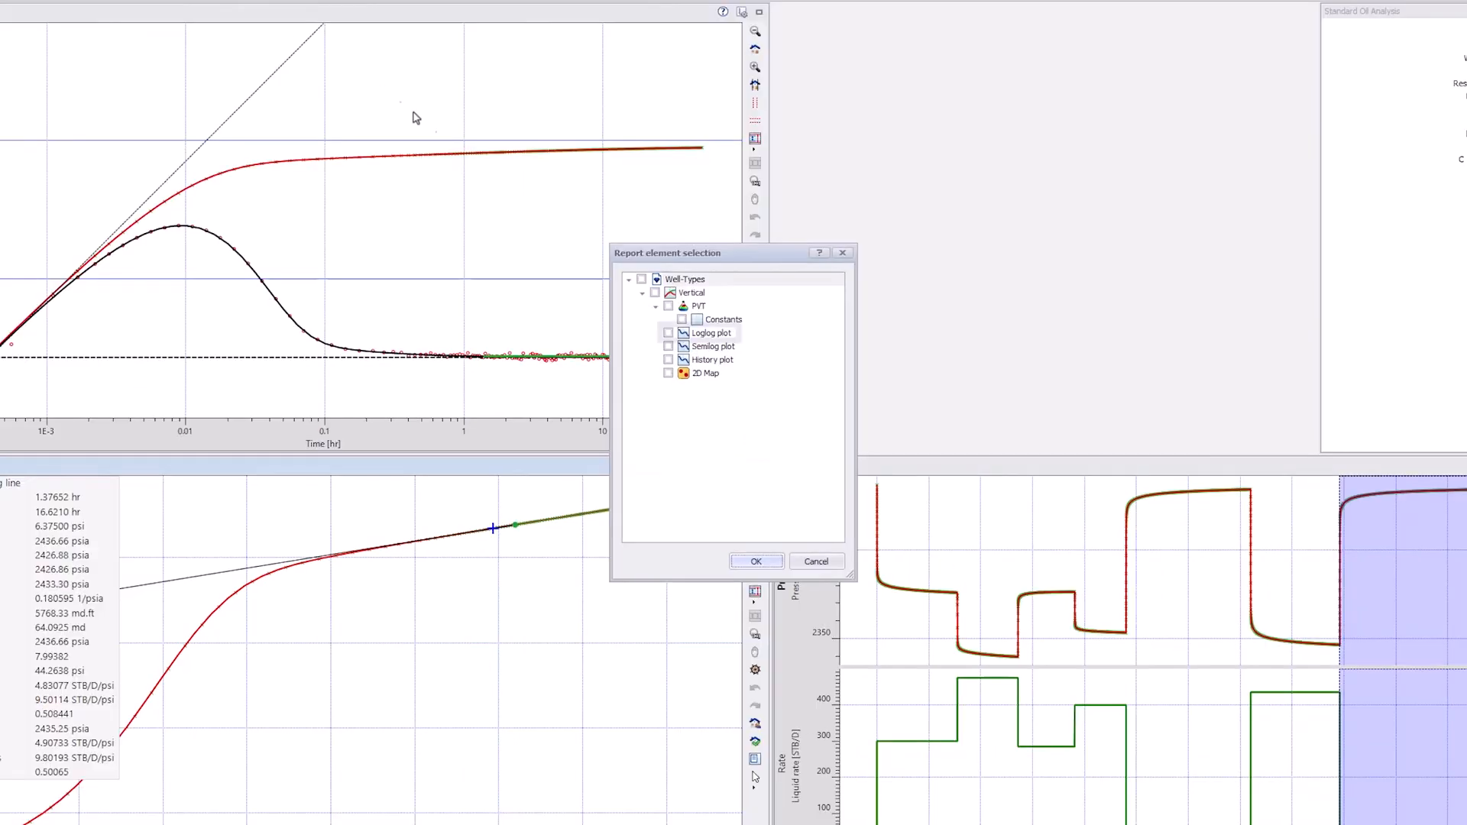
click(668, 333)
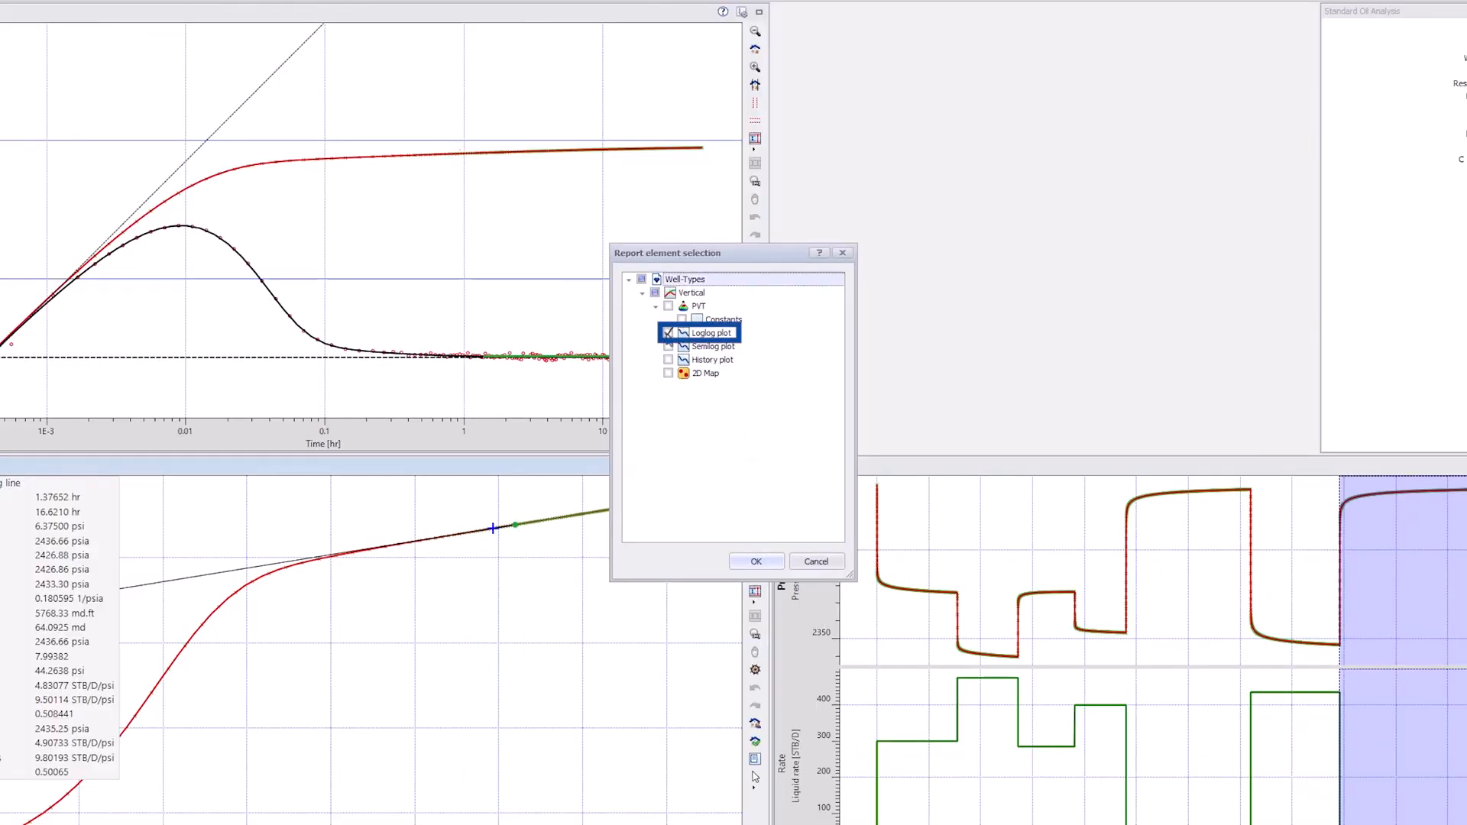
click(668, 347)
click(668, 360)
click(760, 562)
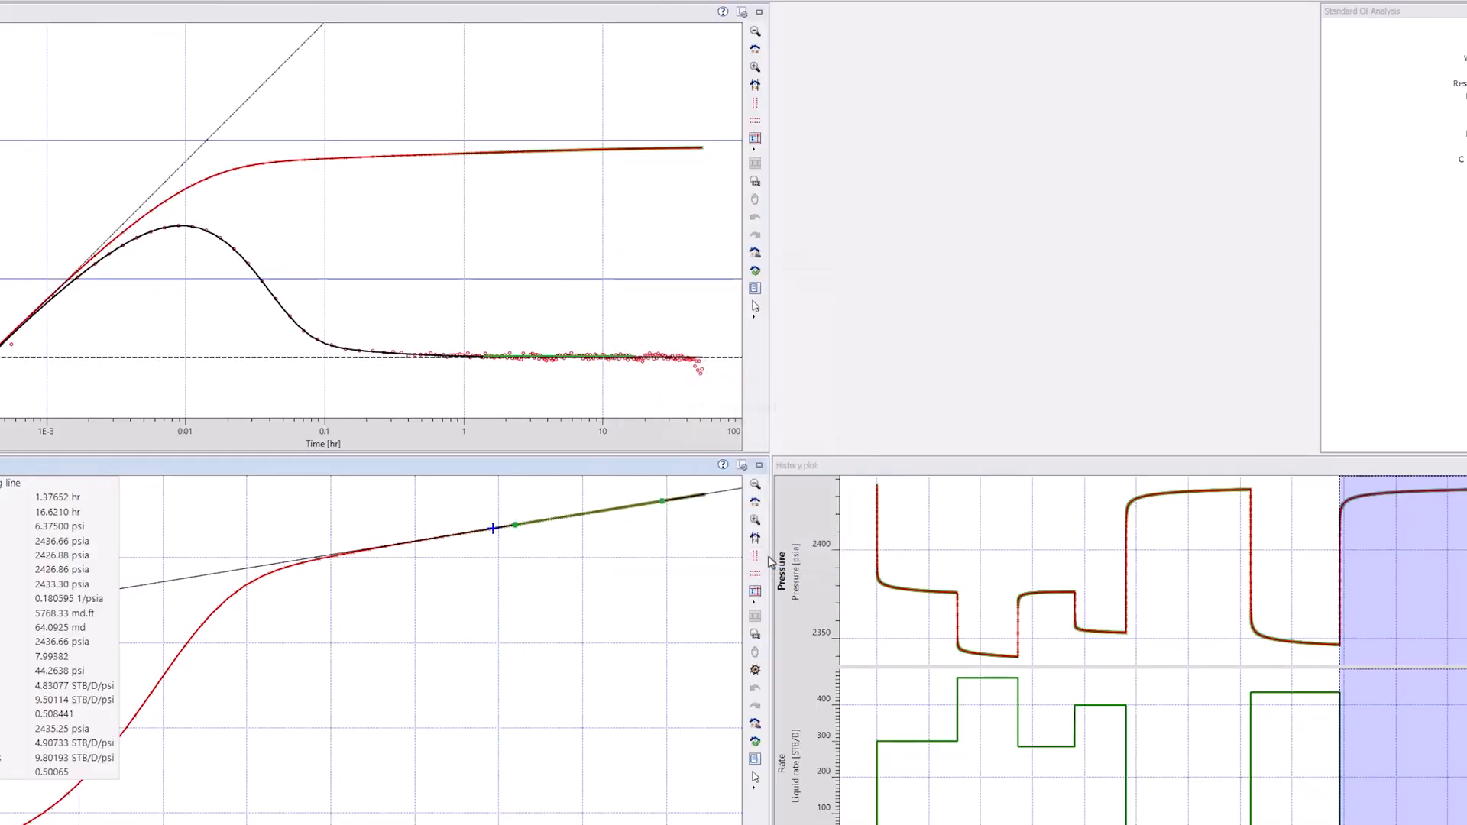
Look through the plots, analysis summary and main results on the report pages, and close the preview.
scroll(770, 562, down, 15)
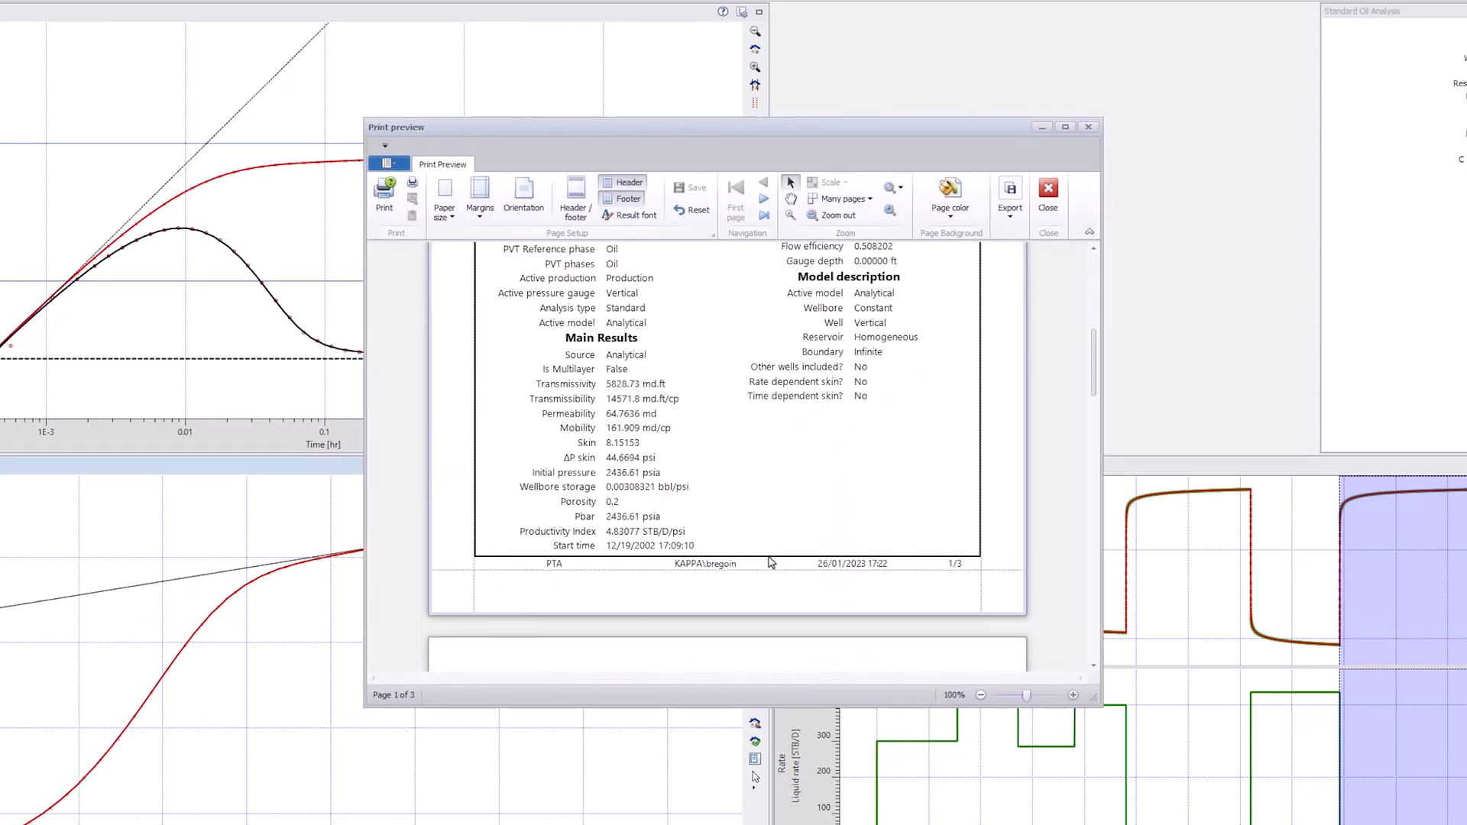
scroll(771, 562, down, 12)
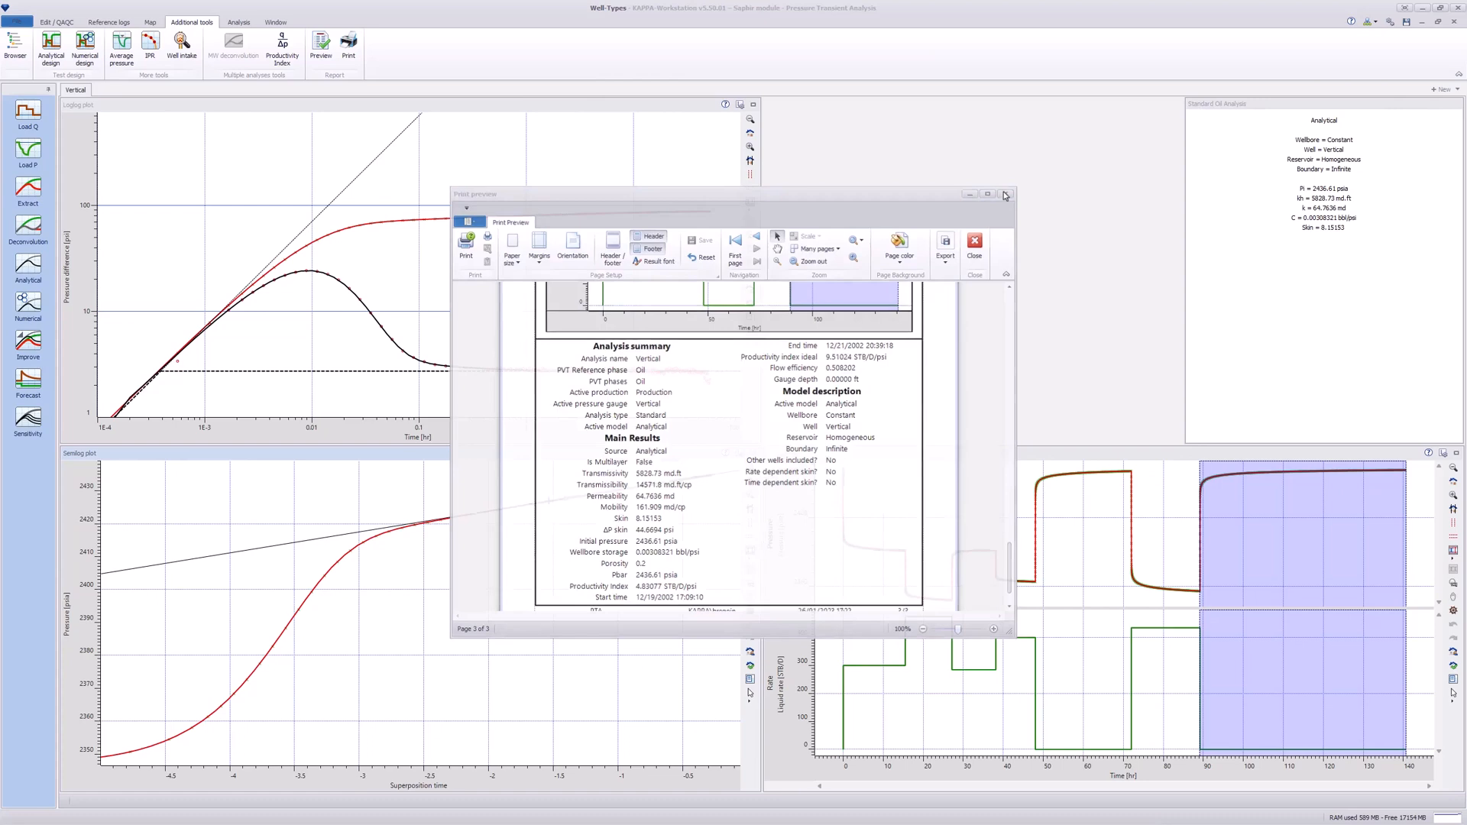
click(1088, 127)
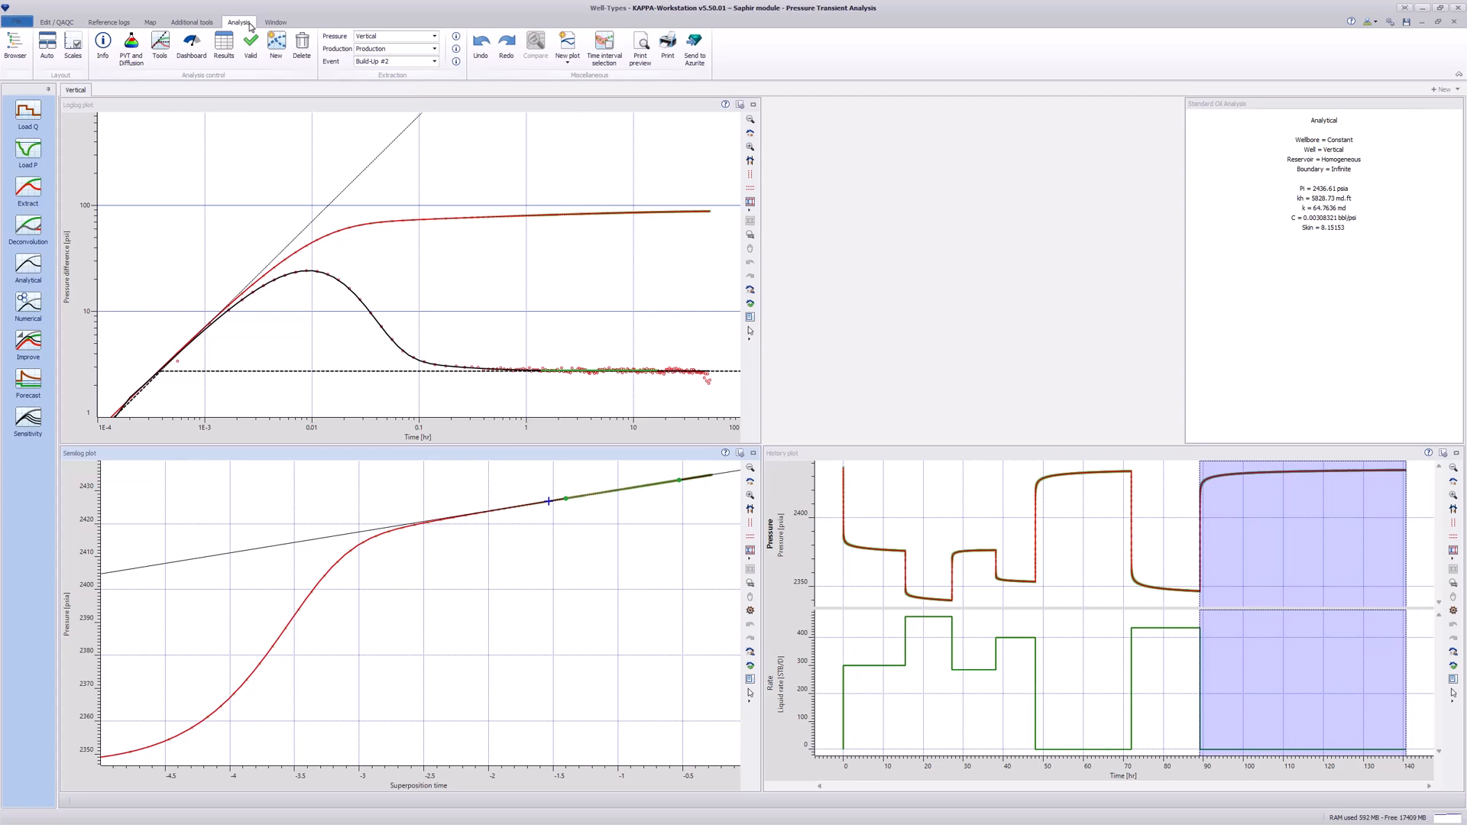
Start a new analysis named Analysis 1, trying the choices to initialize it from nothing and from the Vertical analysis.
click(276, 44)
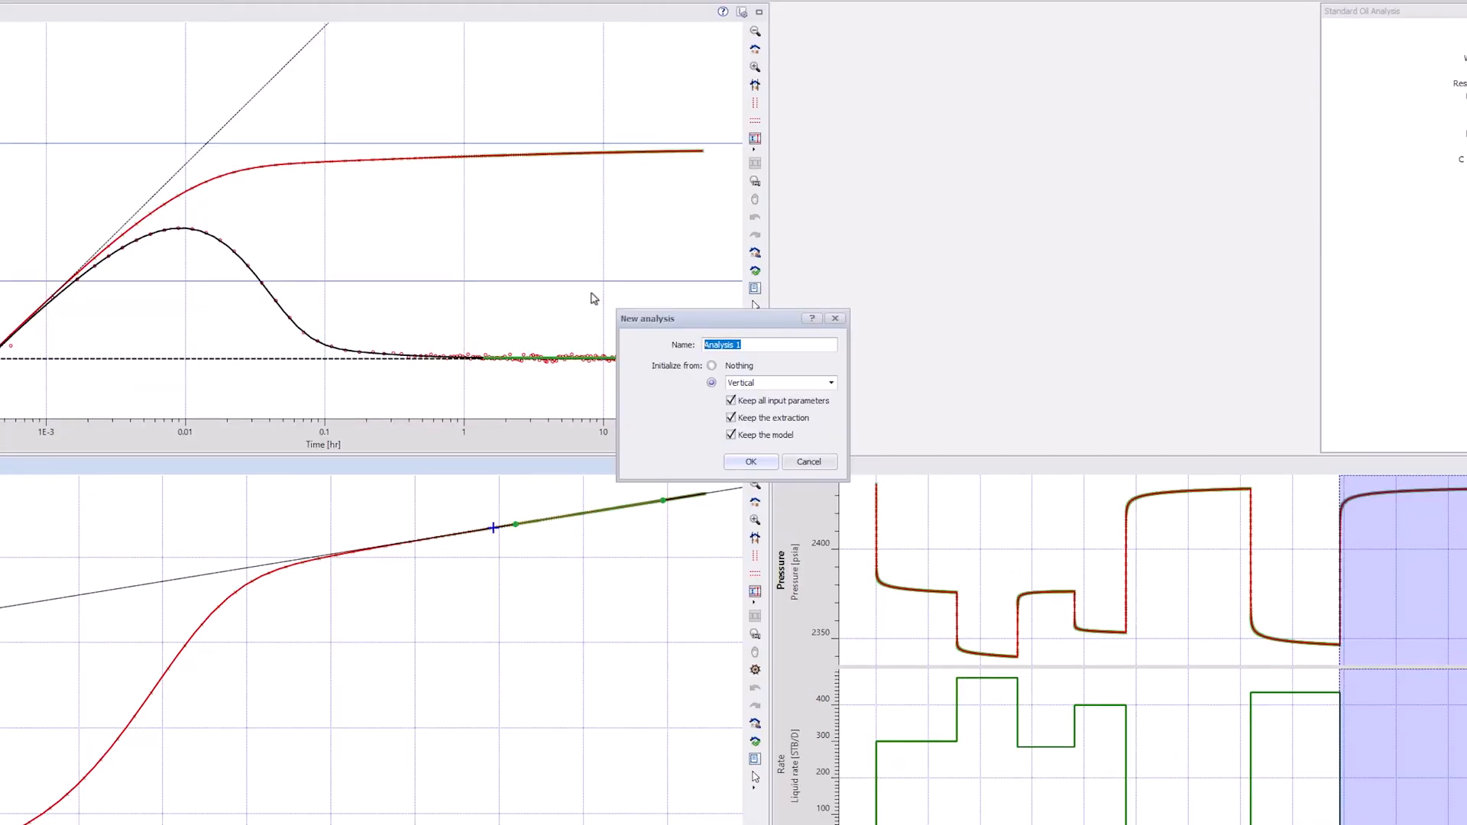
click(717, 389)
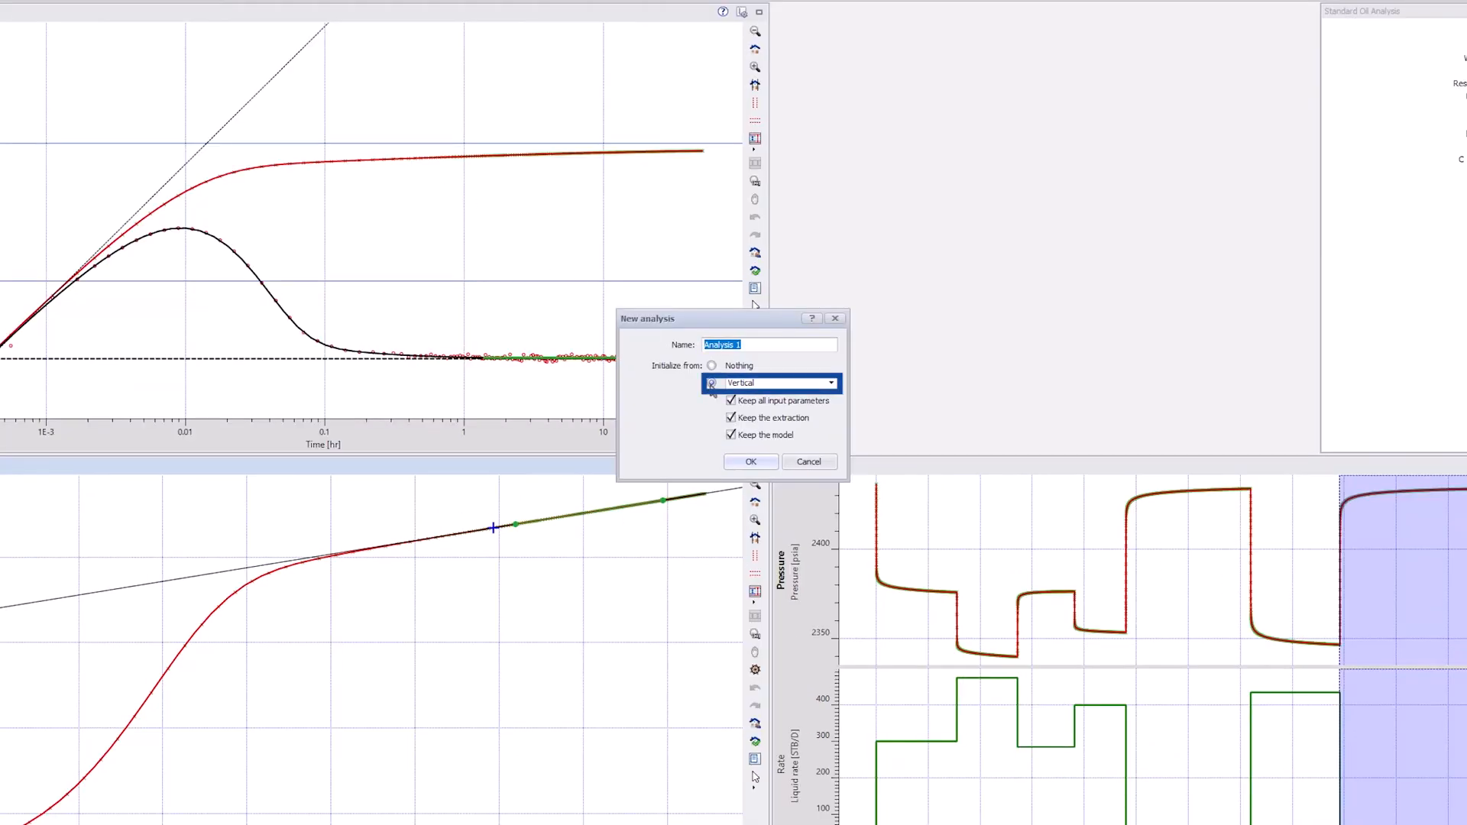
click(711, 366)
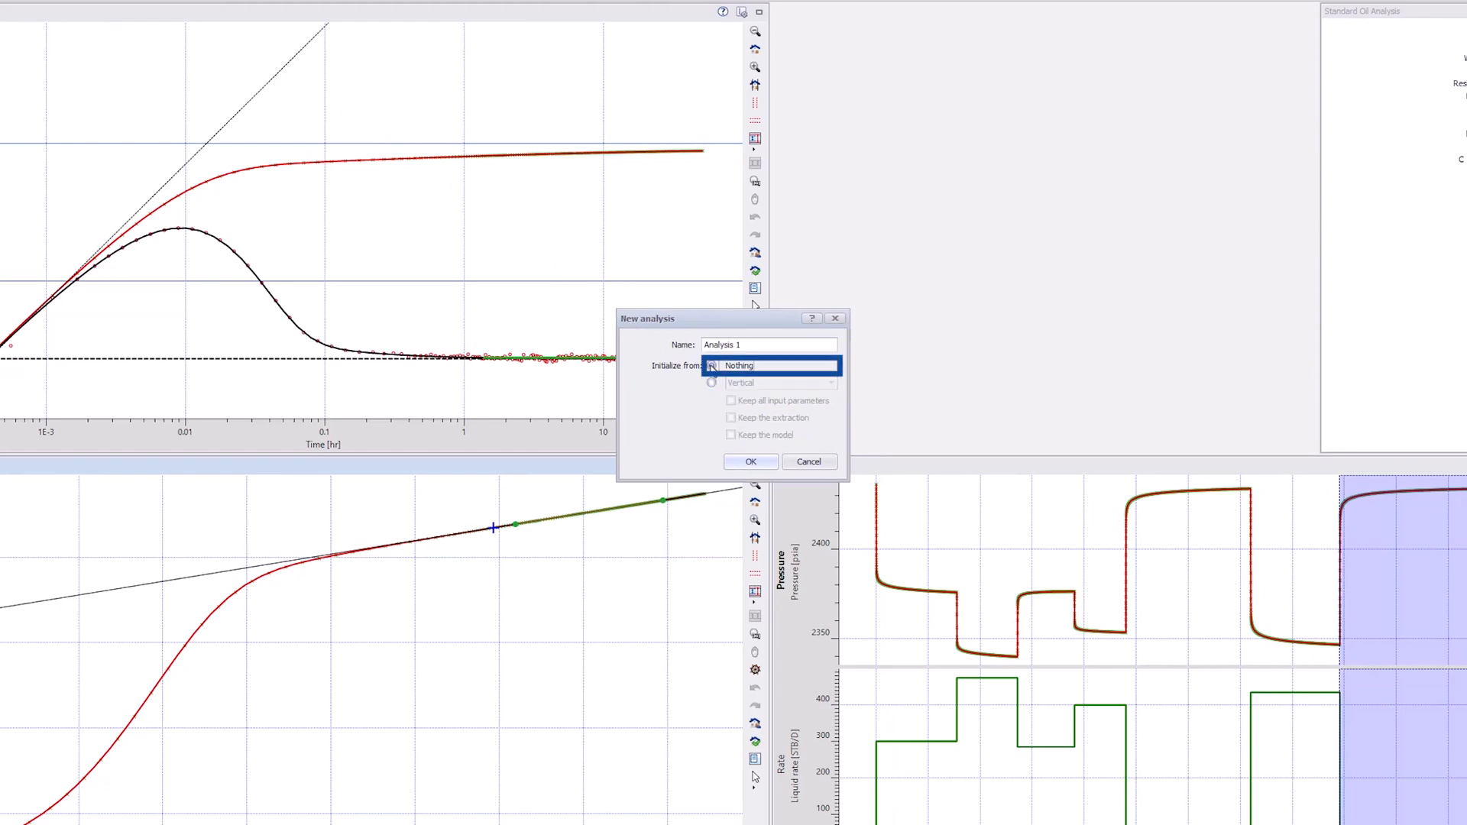
click(712, 383)
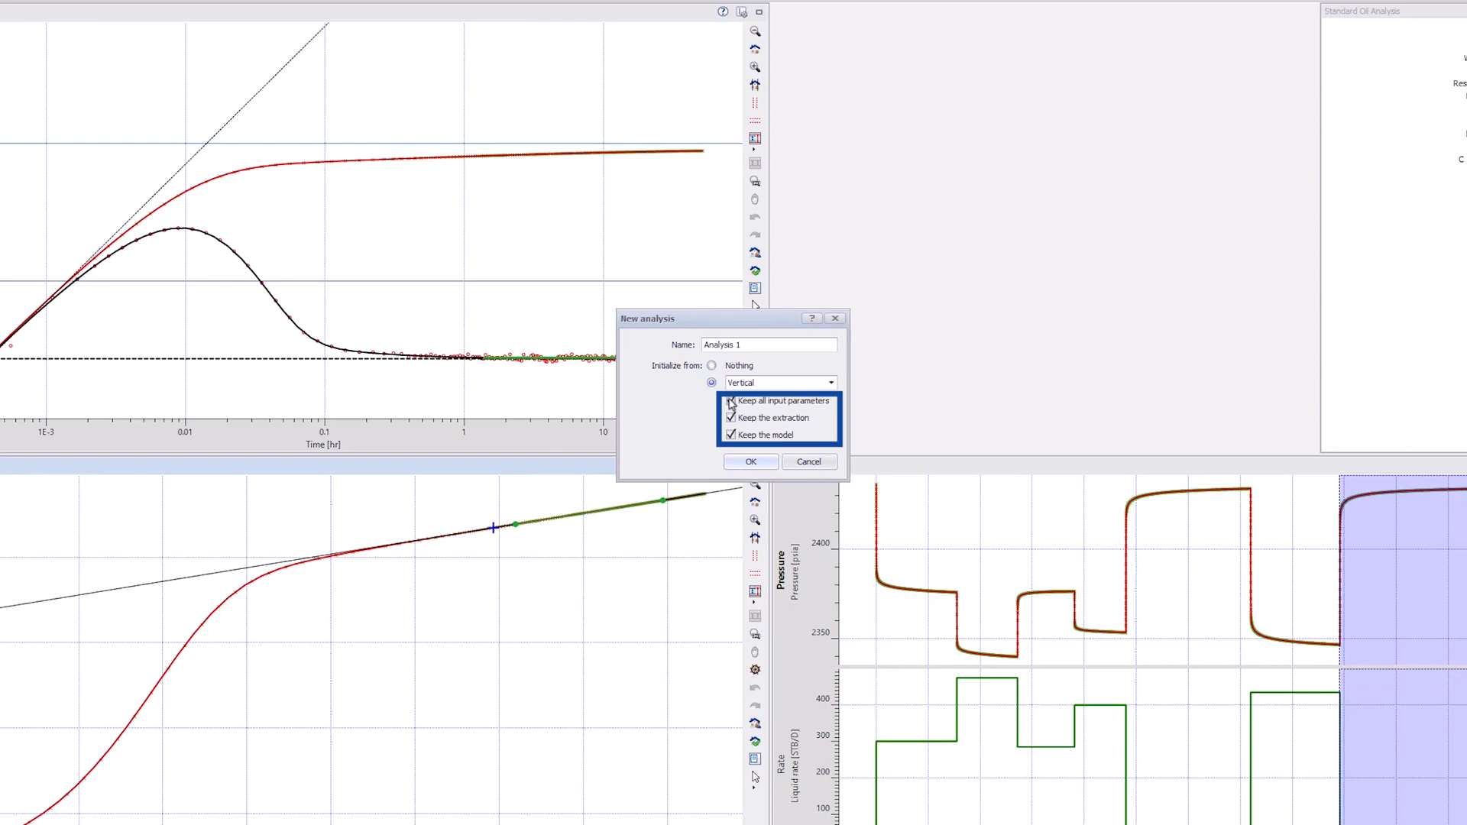
click(731, 402)
click(751, 462)
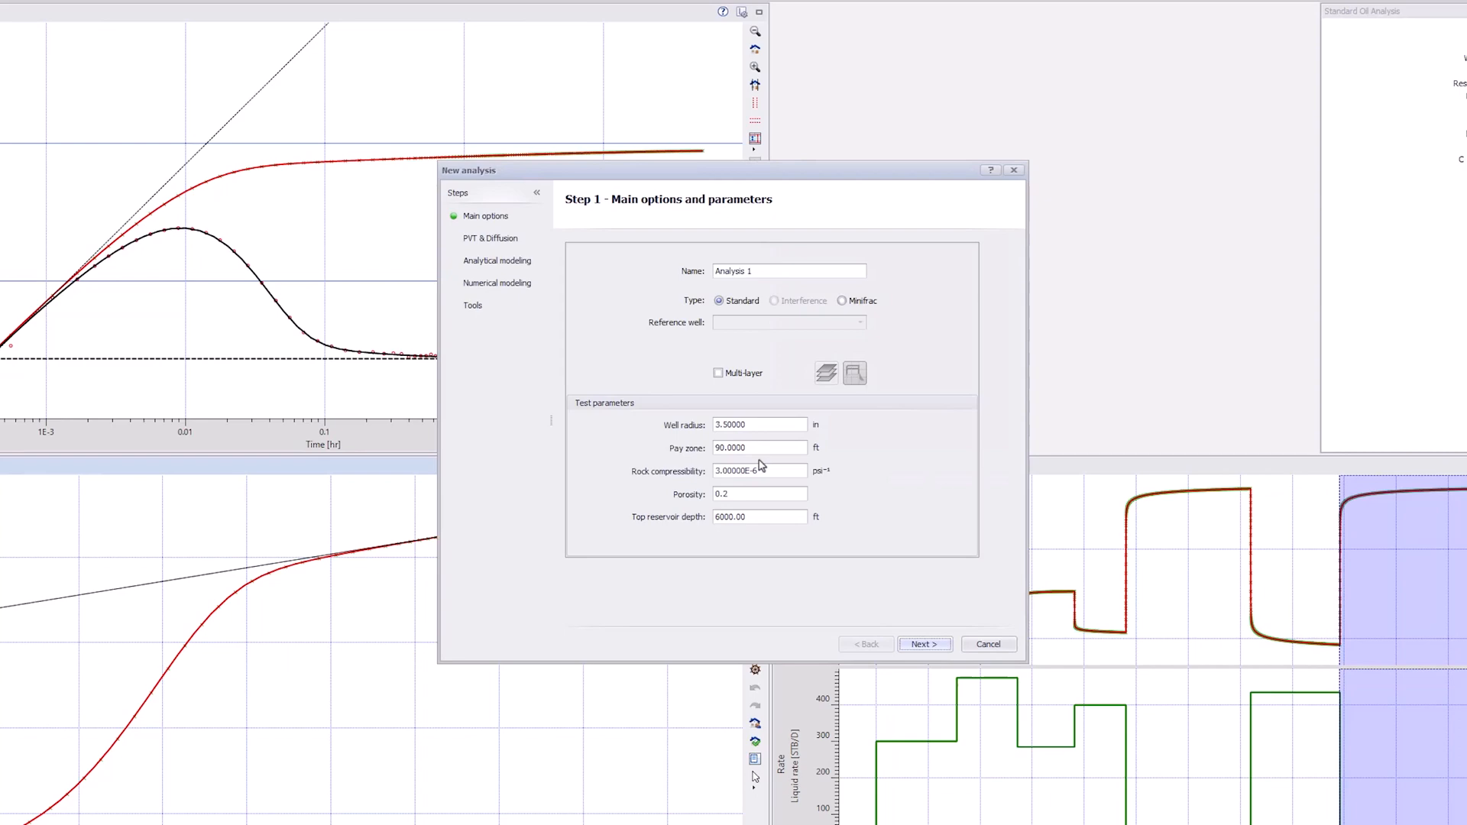
Accept the default main options, single-phase oil PVT, modeling and tools settings to create Analysis 1.
click(940, 644)
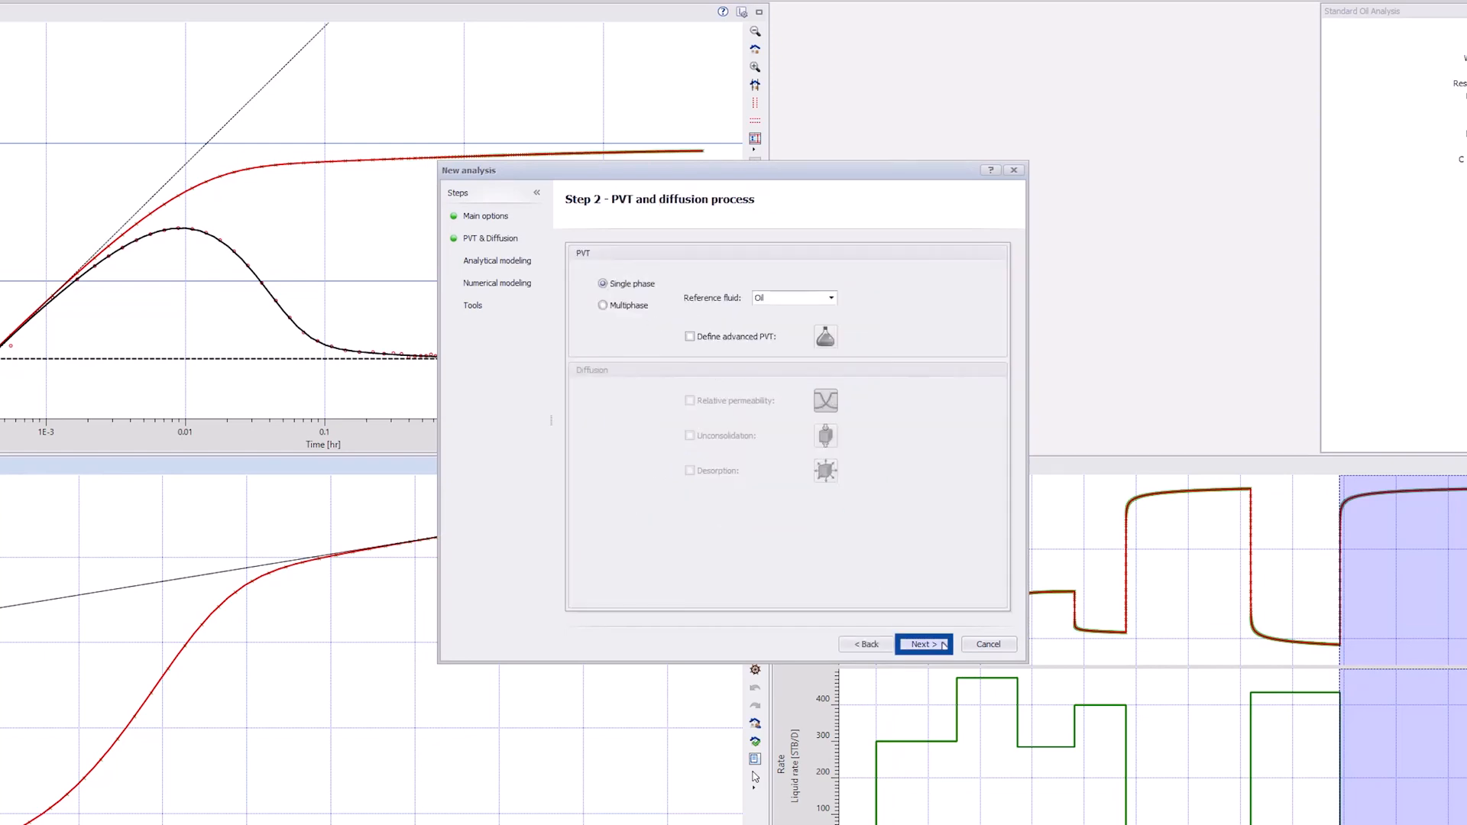
click(940, 644)
click(940, 644)
click(940, 644)
click(945, 648)
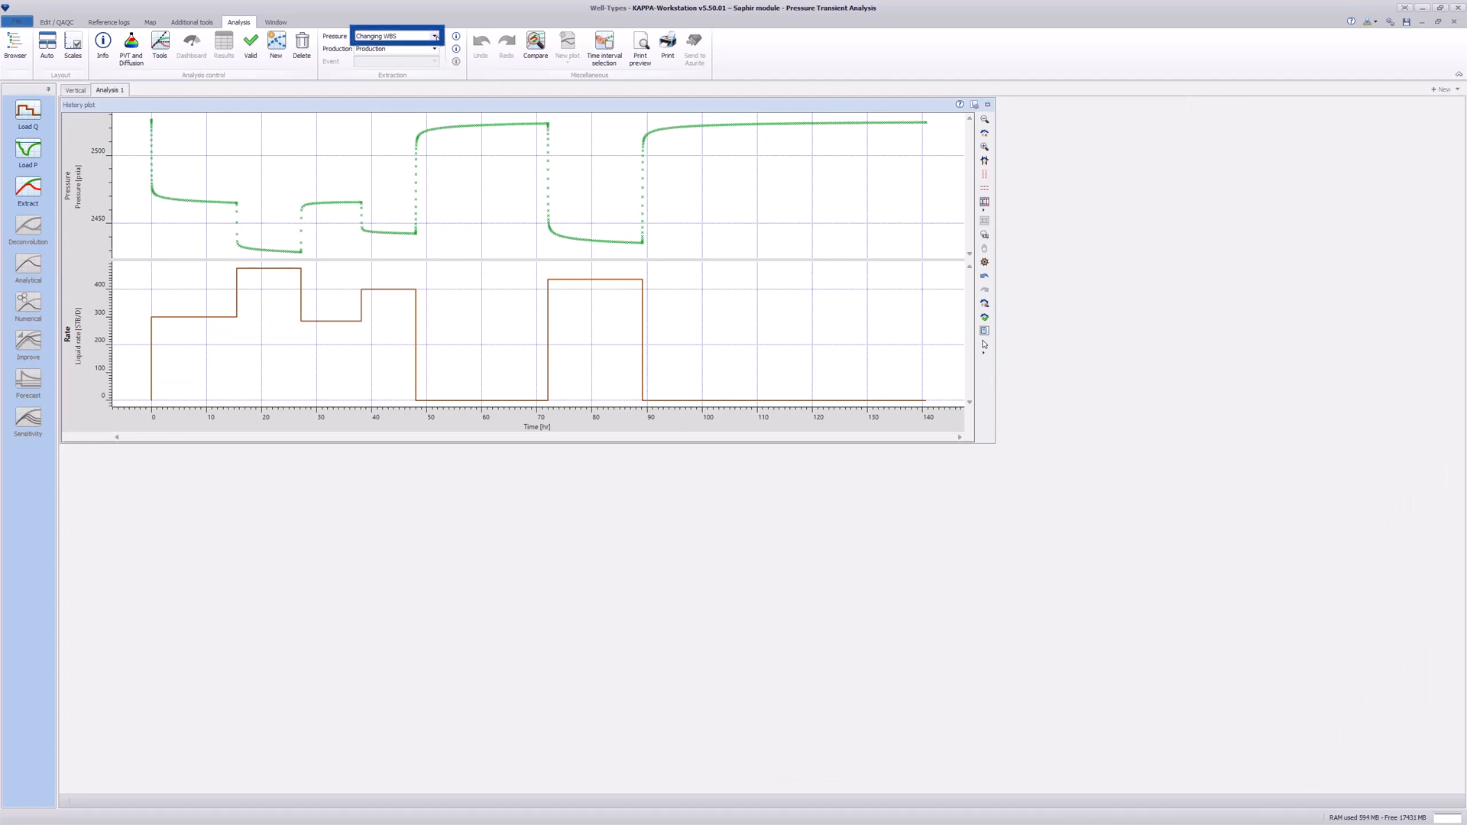
Set the analysis pressure to Limited Entry and extract Build-Up #2.
click(435, 36)
click(382, 59)
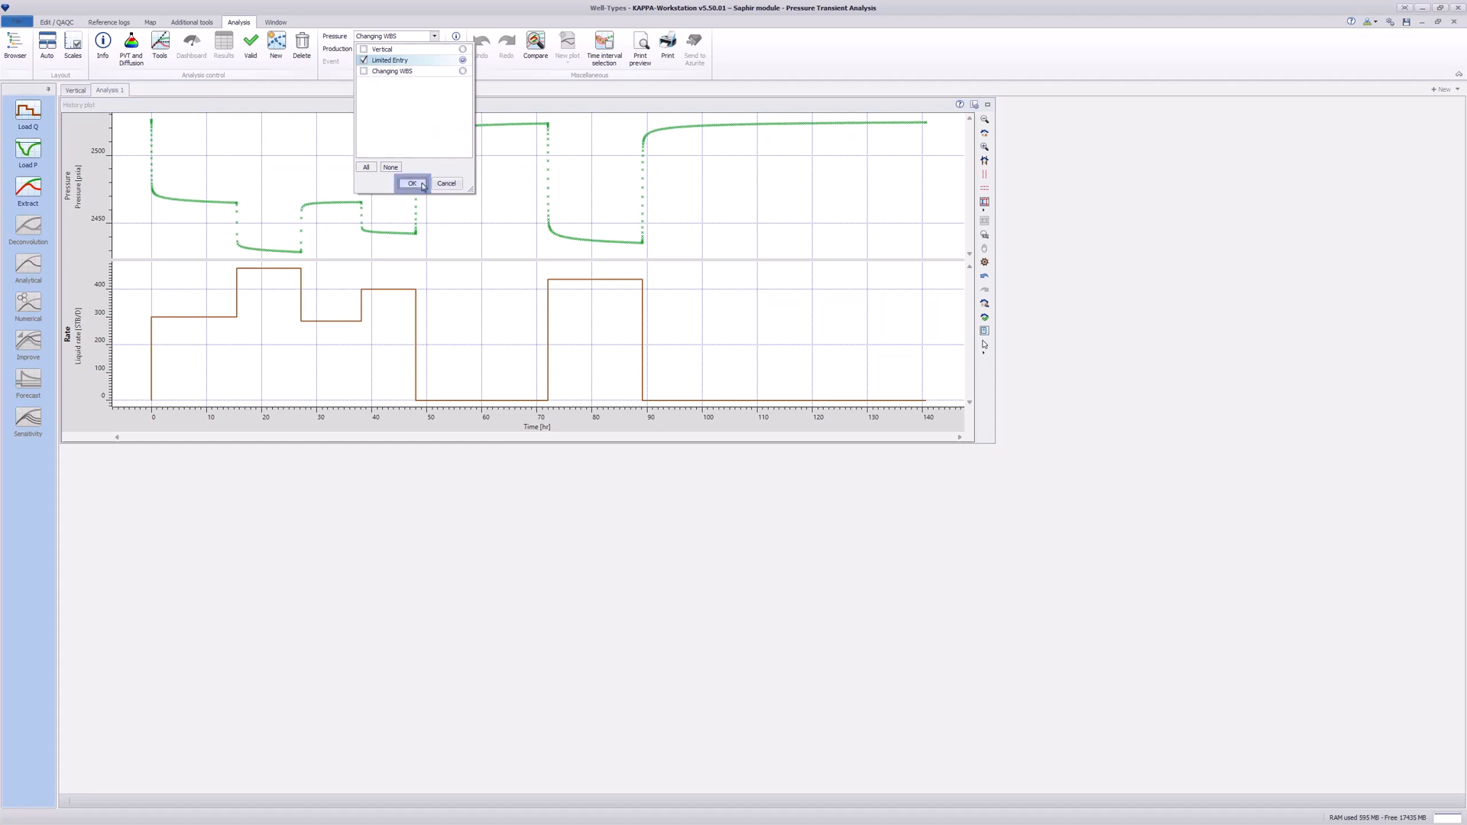
click(412, 183)
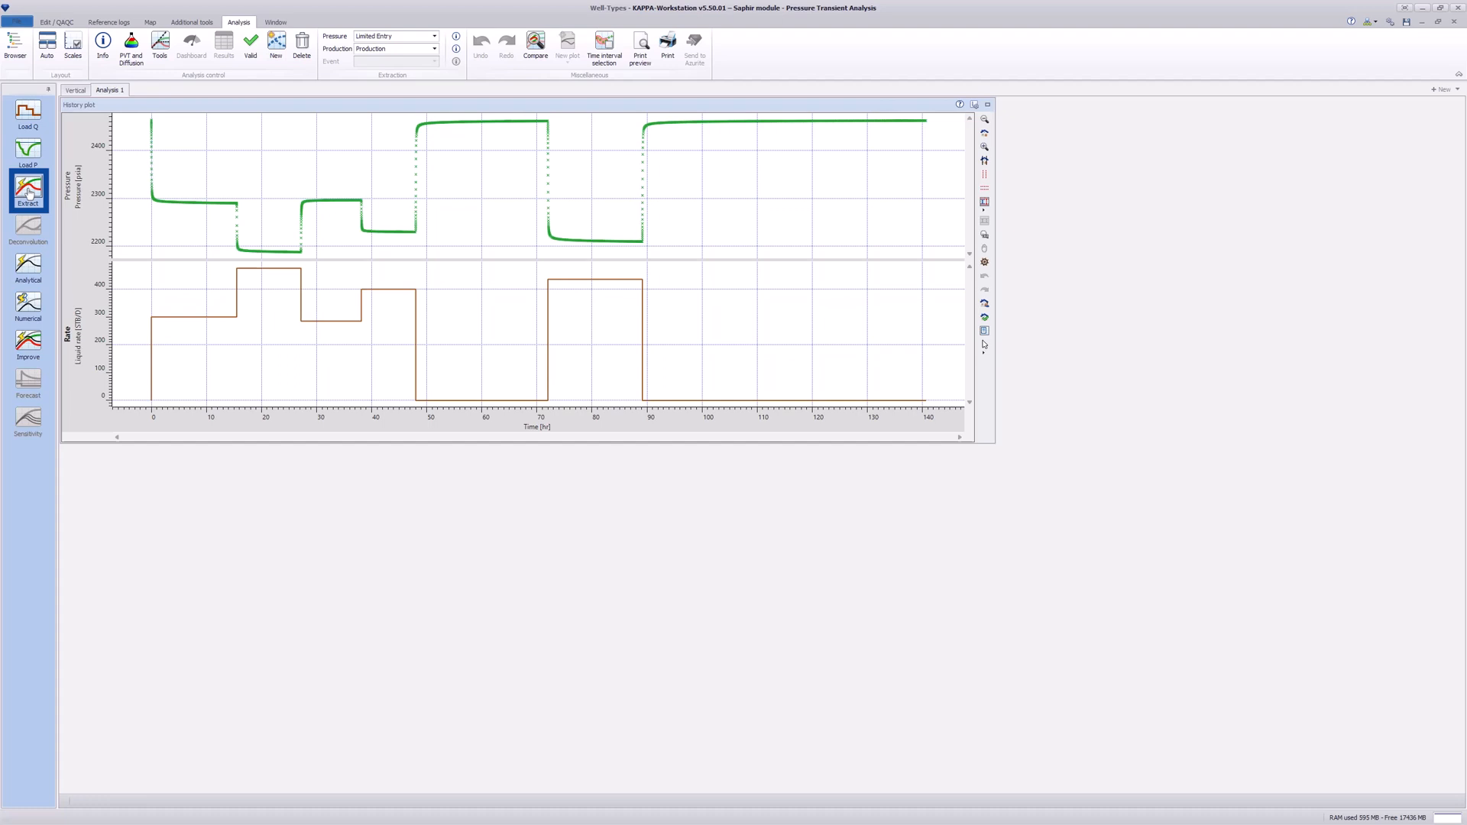
click(28, 194)
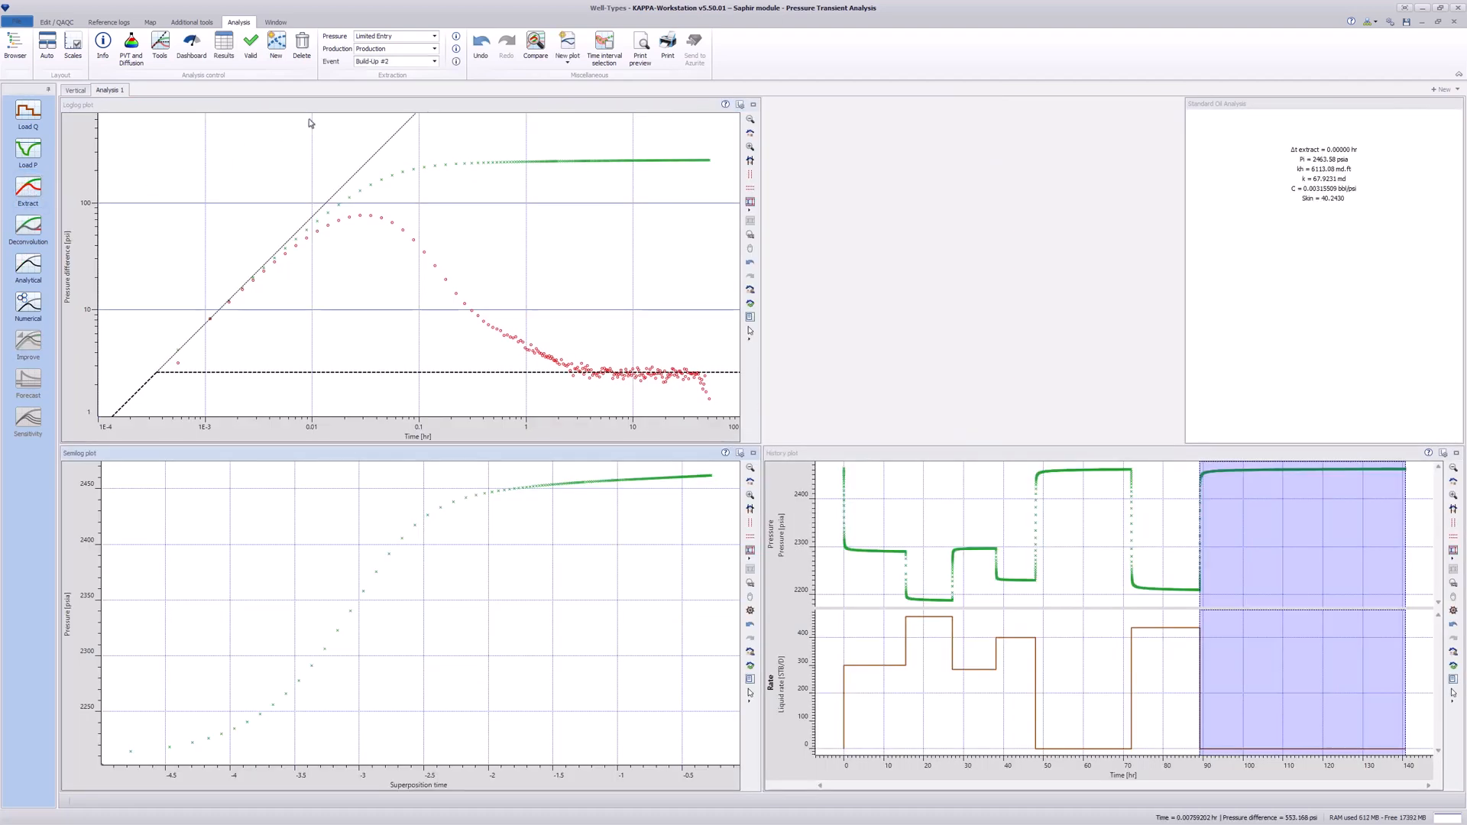
Maximize the loglog plot, set the analysis tools' well model to Limited entry, and check its early radial and spherical flow lines.
double_click(328, 106)
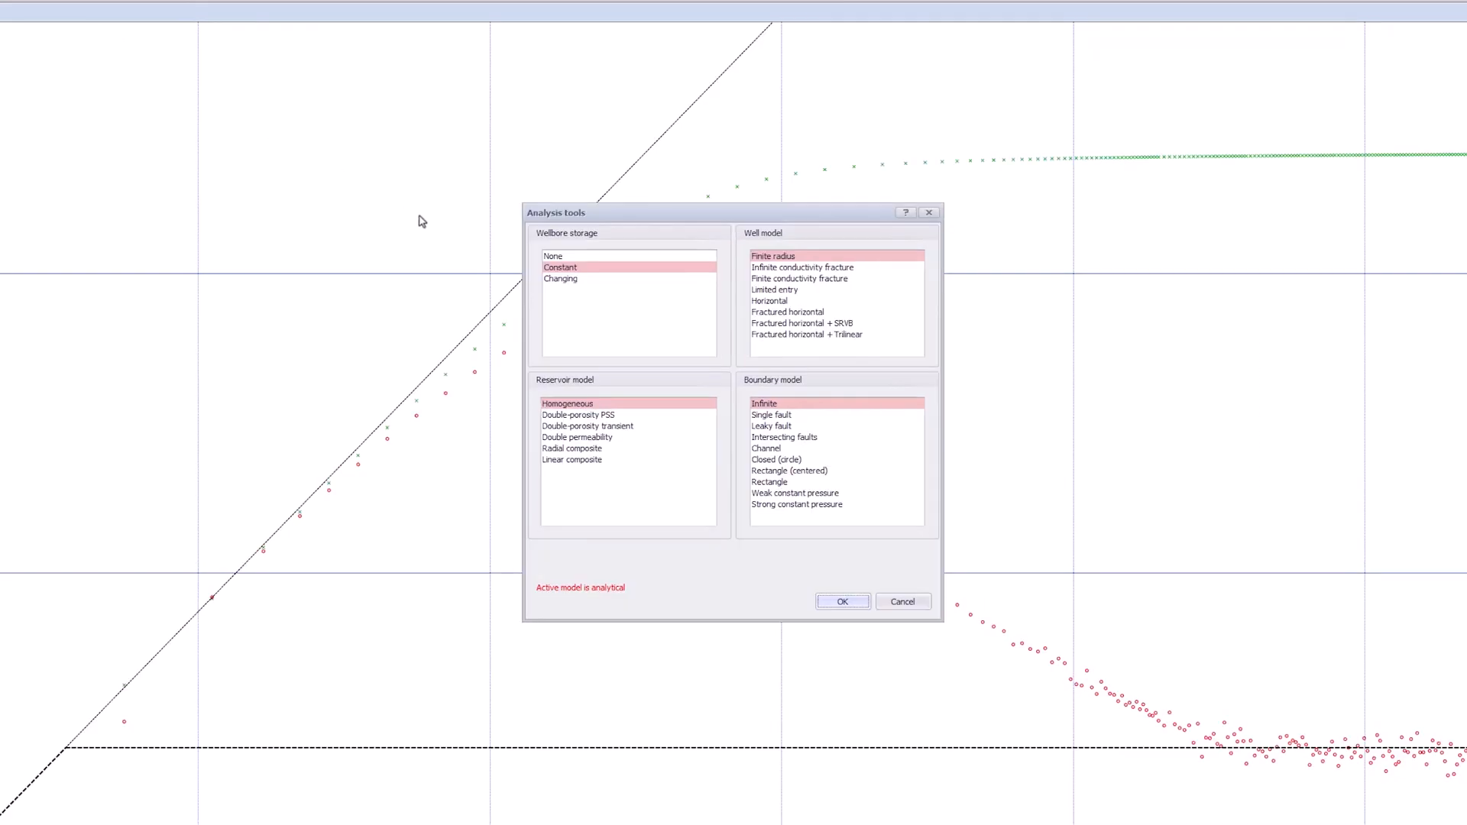
click(792, 319)
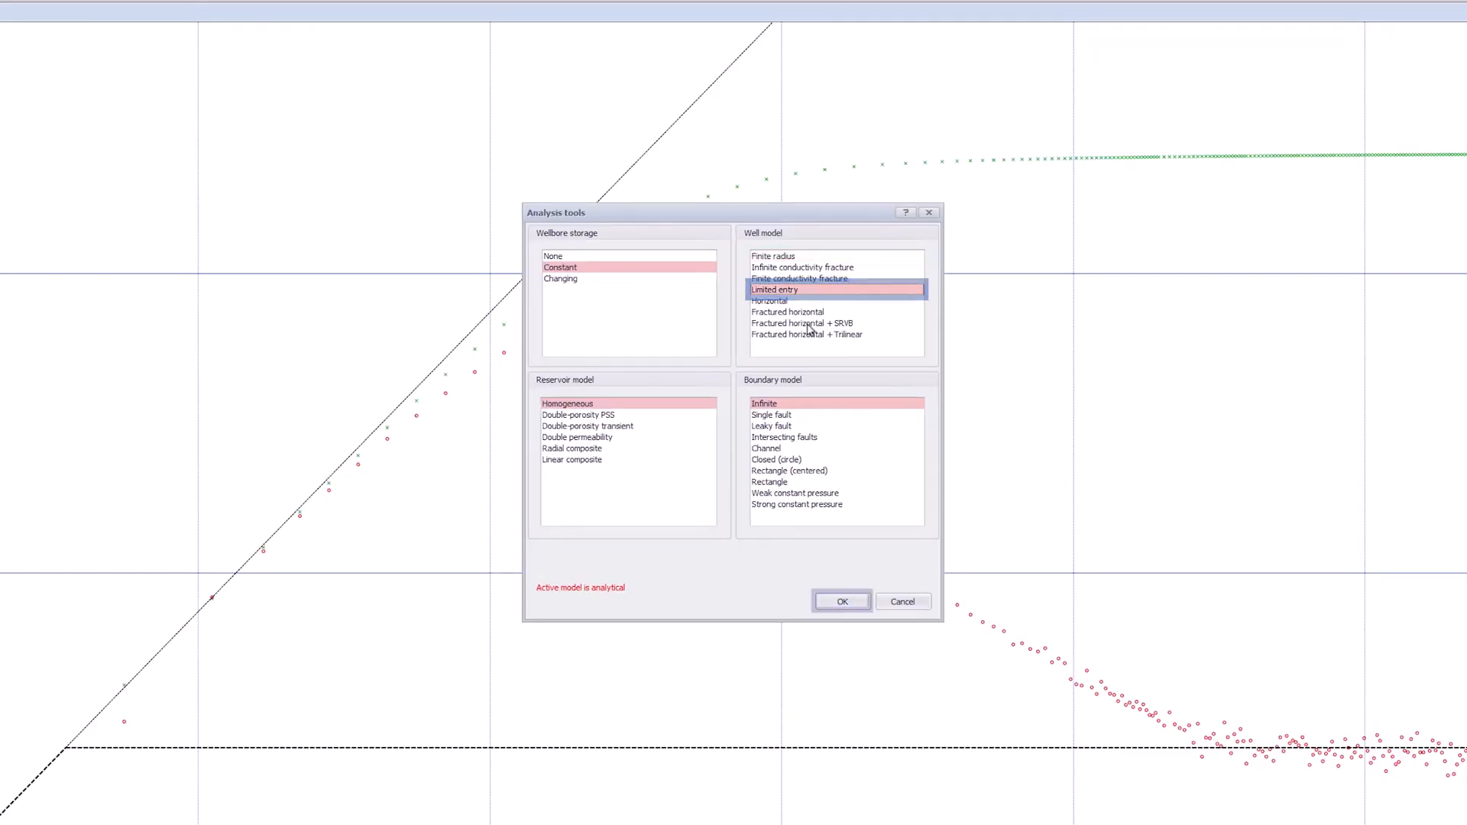
click(842, 601)
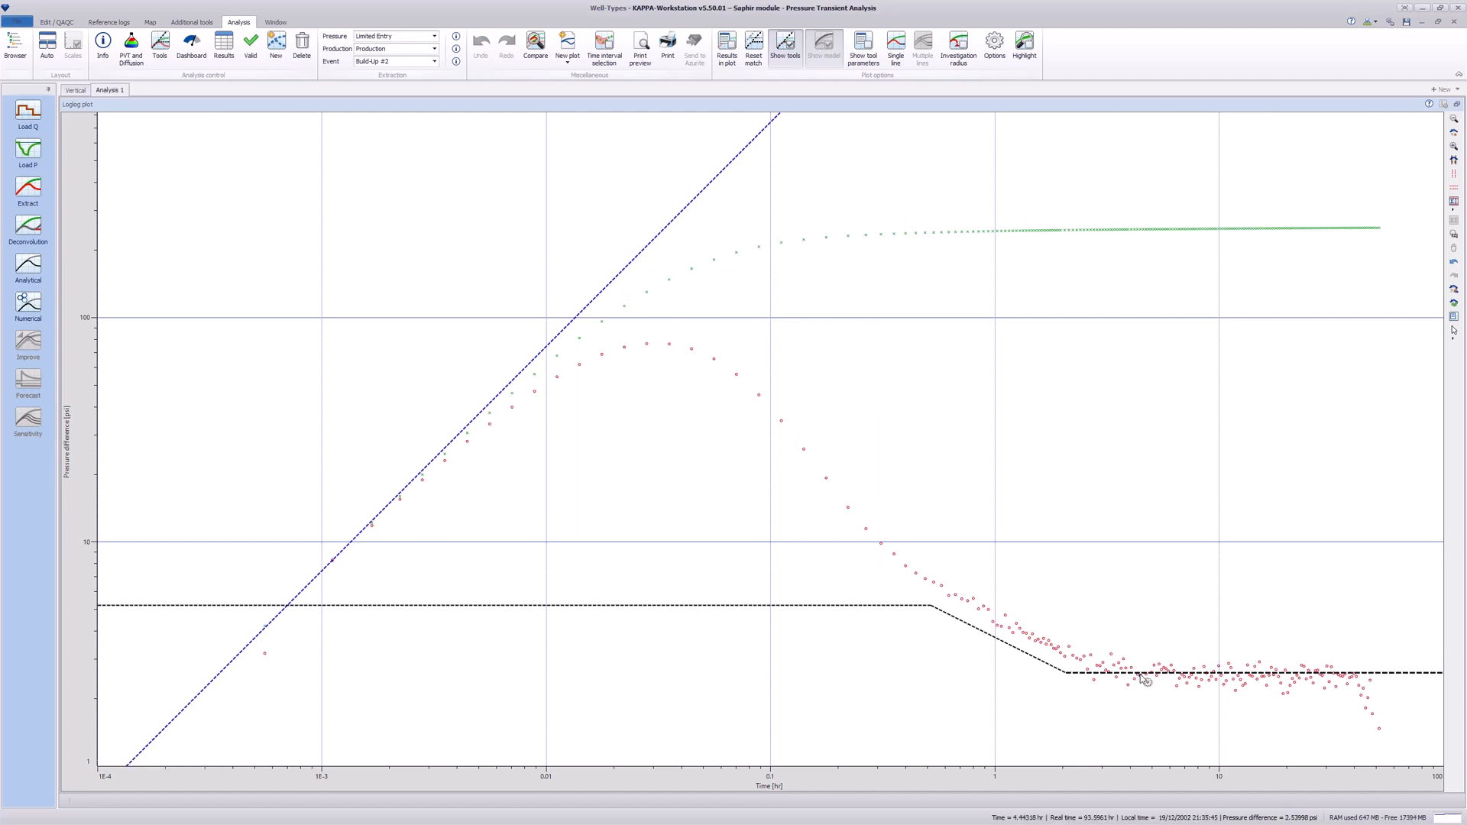
click(833, 607)
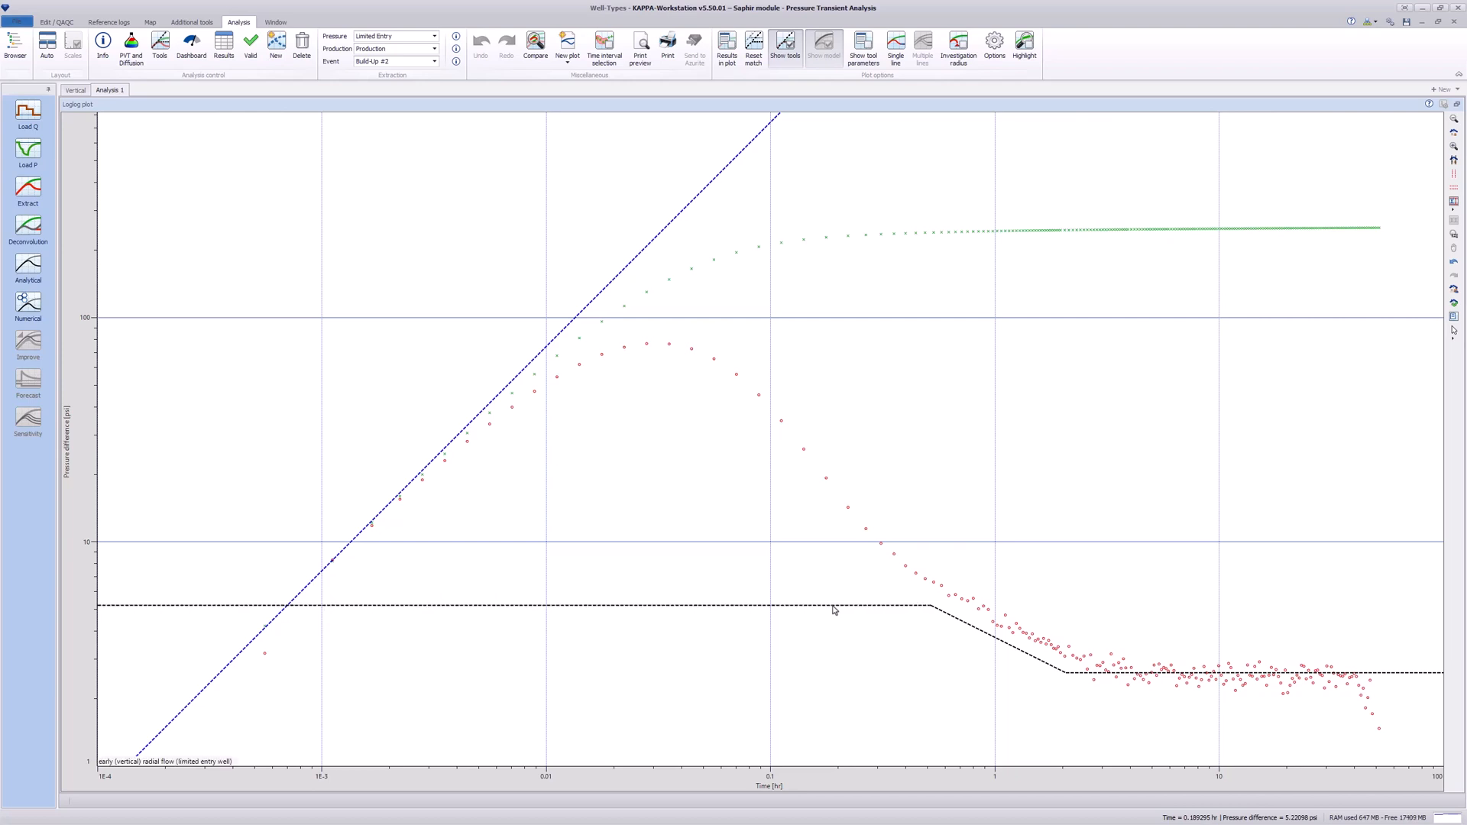
click(1006, 647)
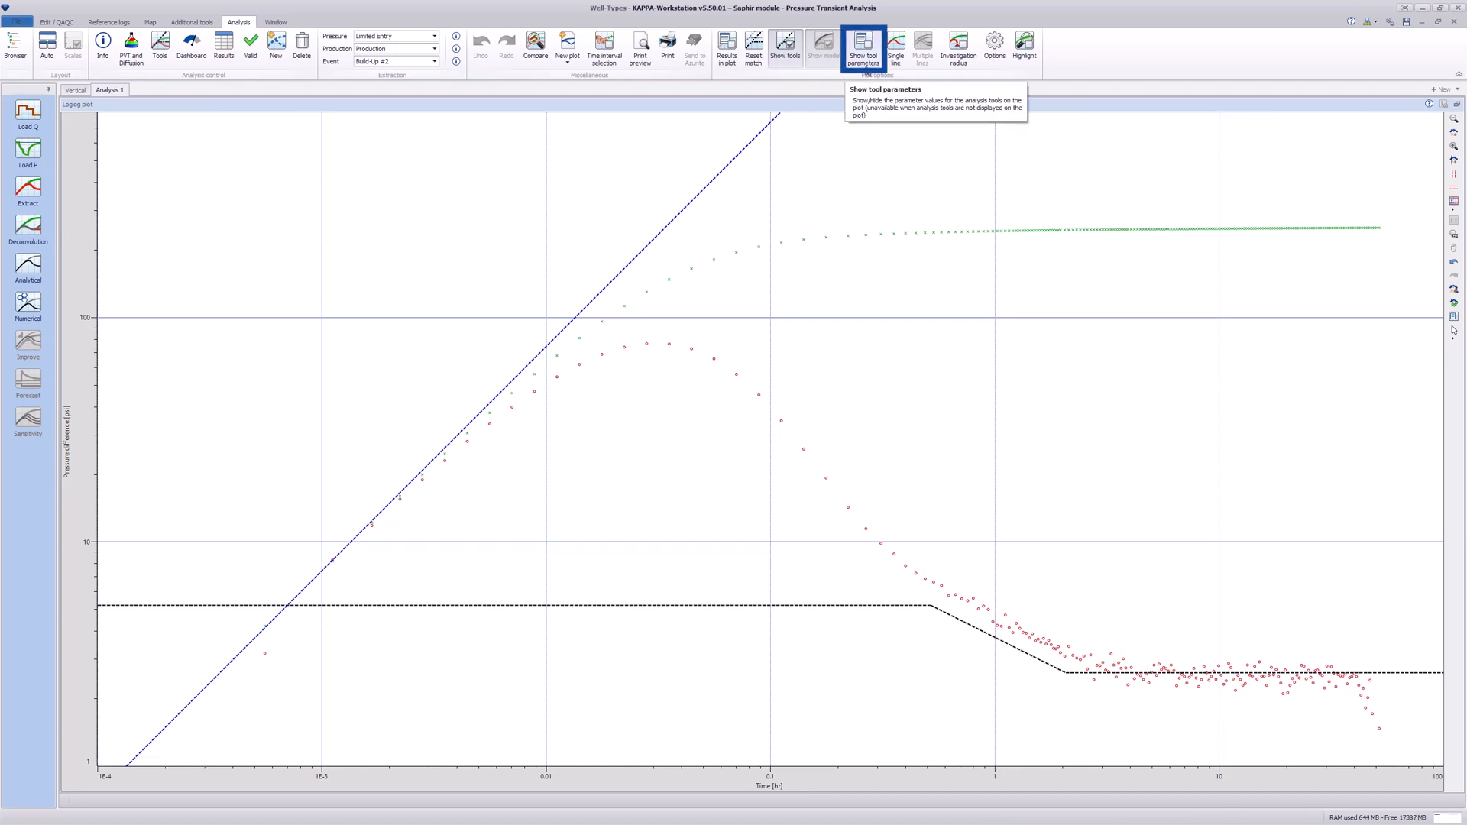
Show the tool parameters, enlarge their window to fit every row, and relate C and k to their lines on the loglog plot.
click(864, 48)
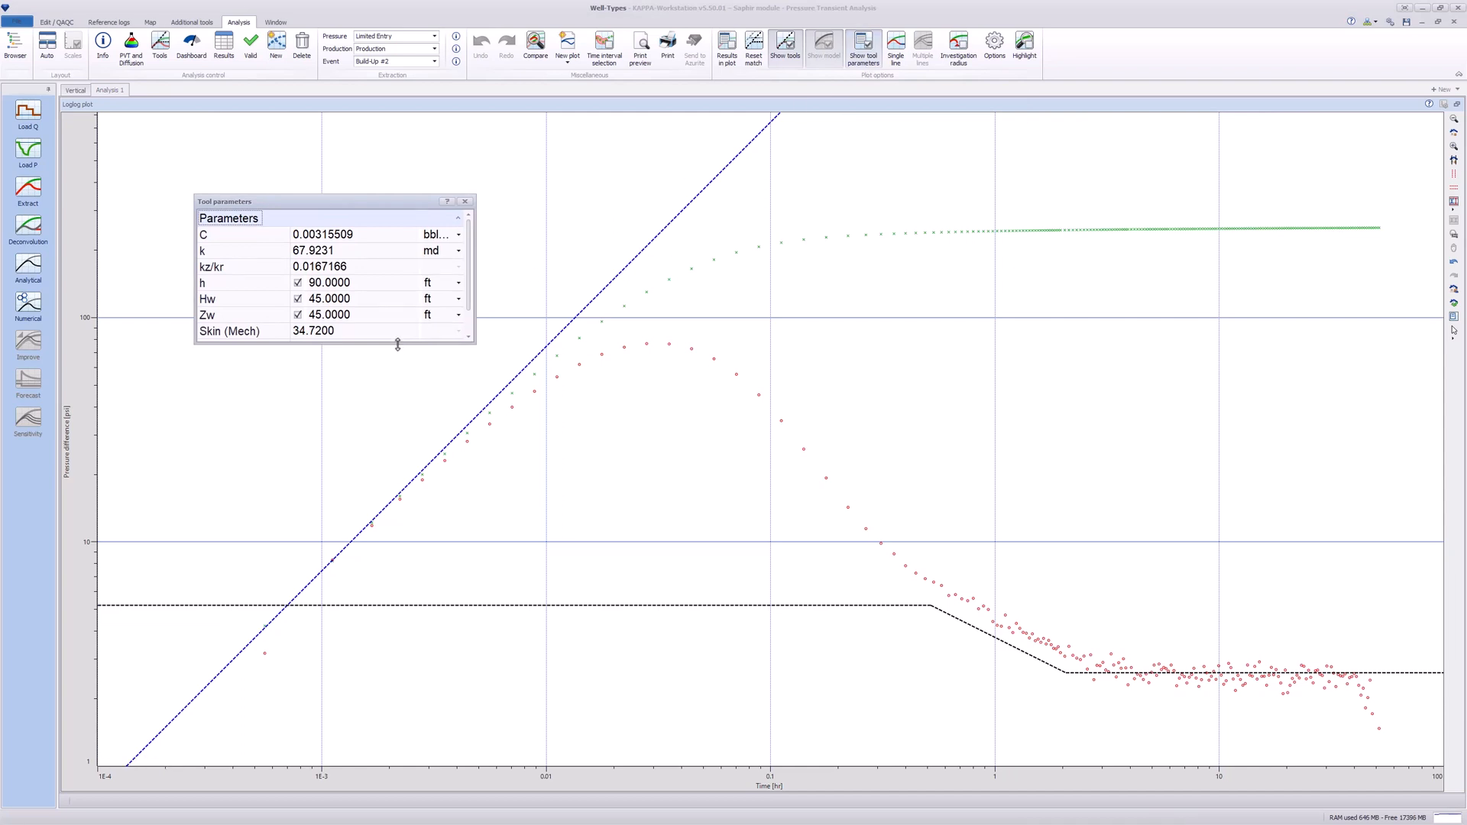
drag(396, 343, 396, 379)
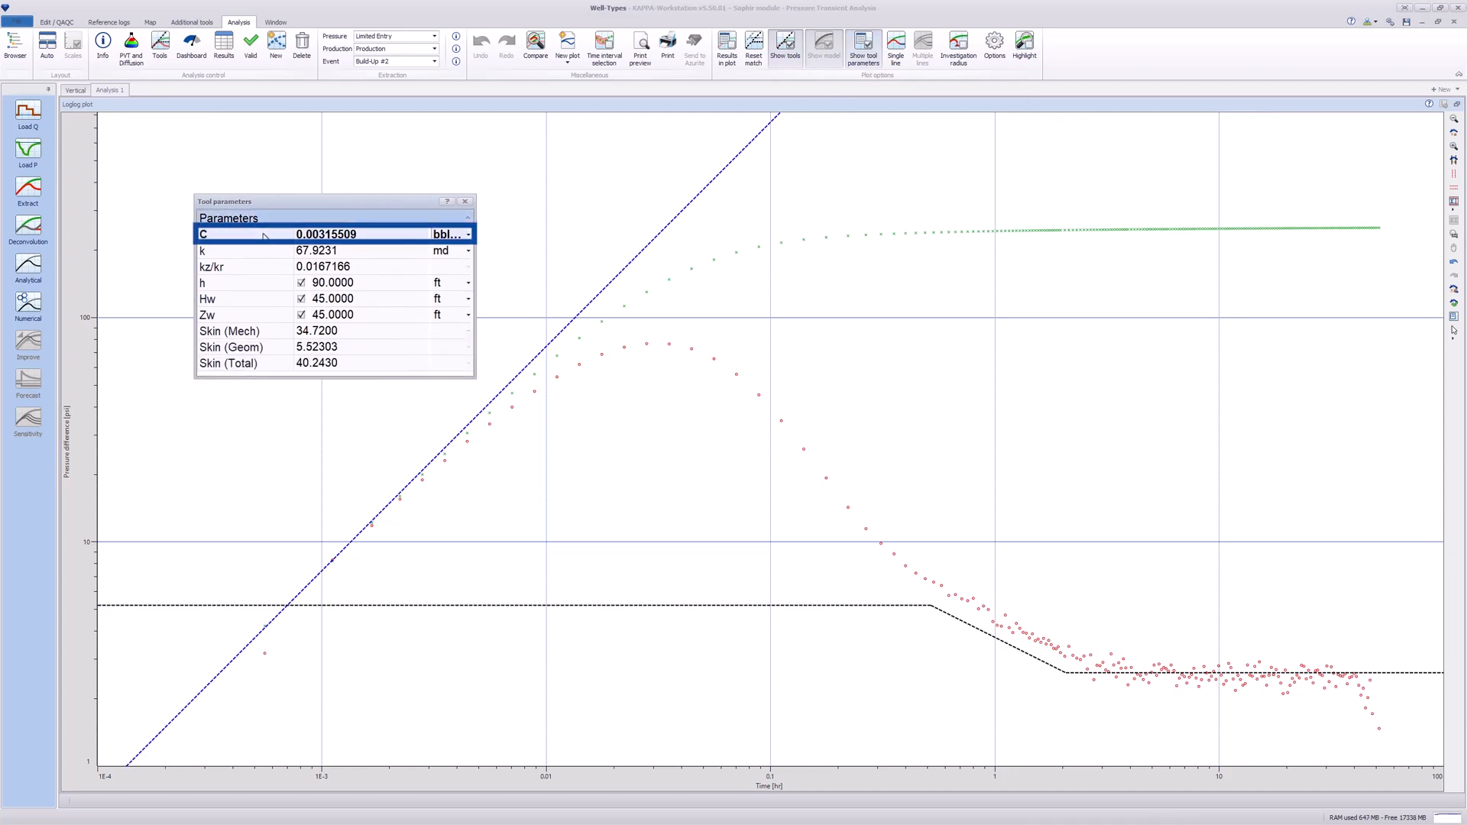
click(441, 455)
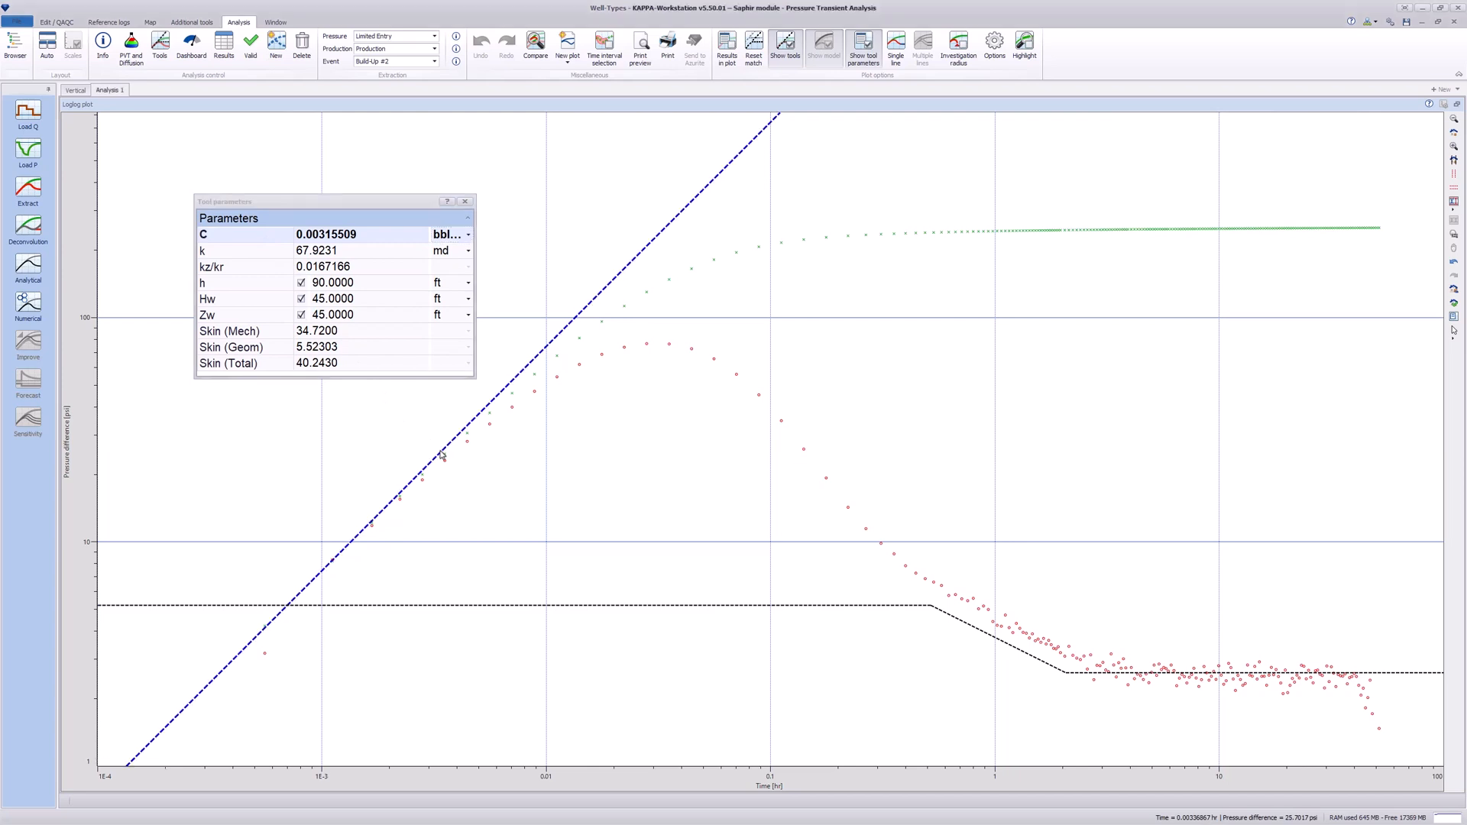
click(268, 252)
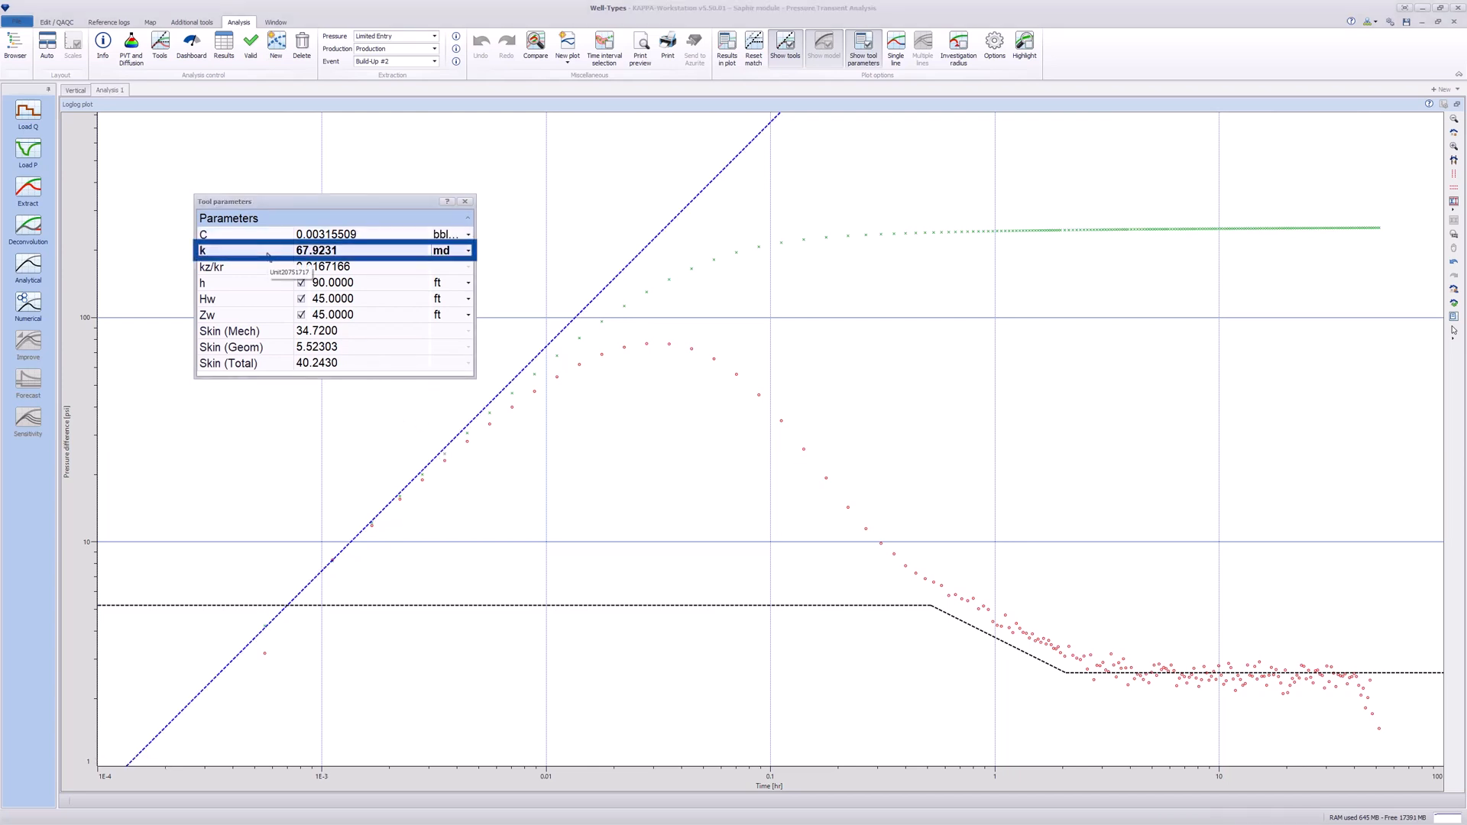
click(1111, 676)
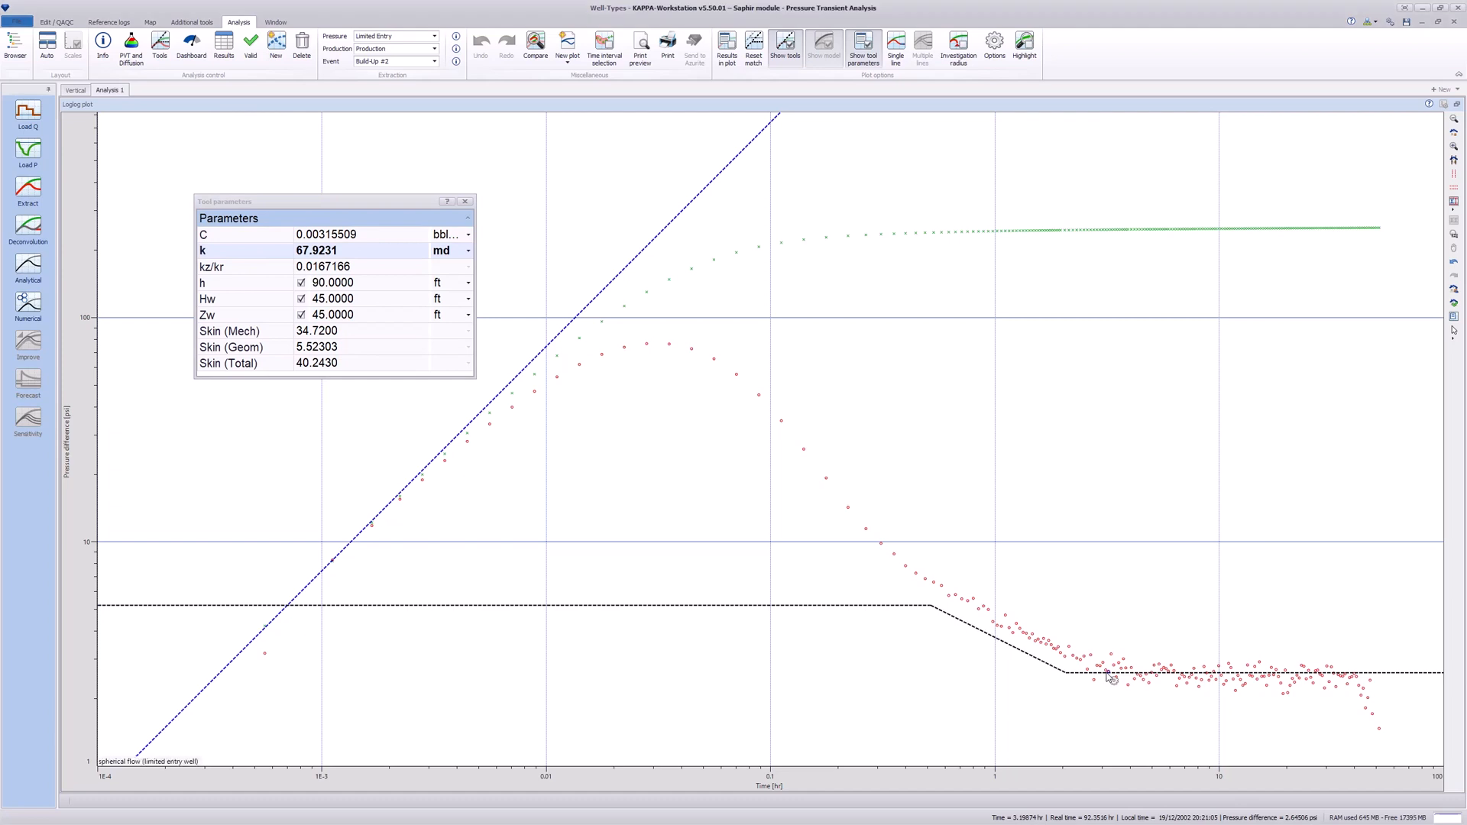
Set the limited entry tool parameter Hw to 12 ft.
click(246, 301)
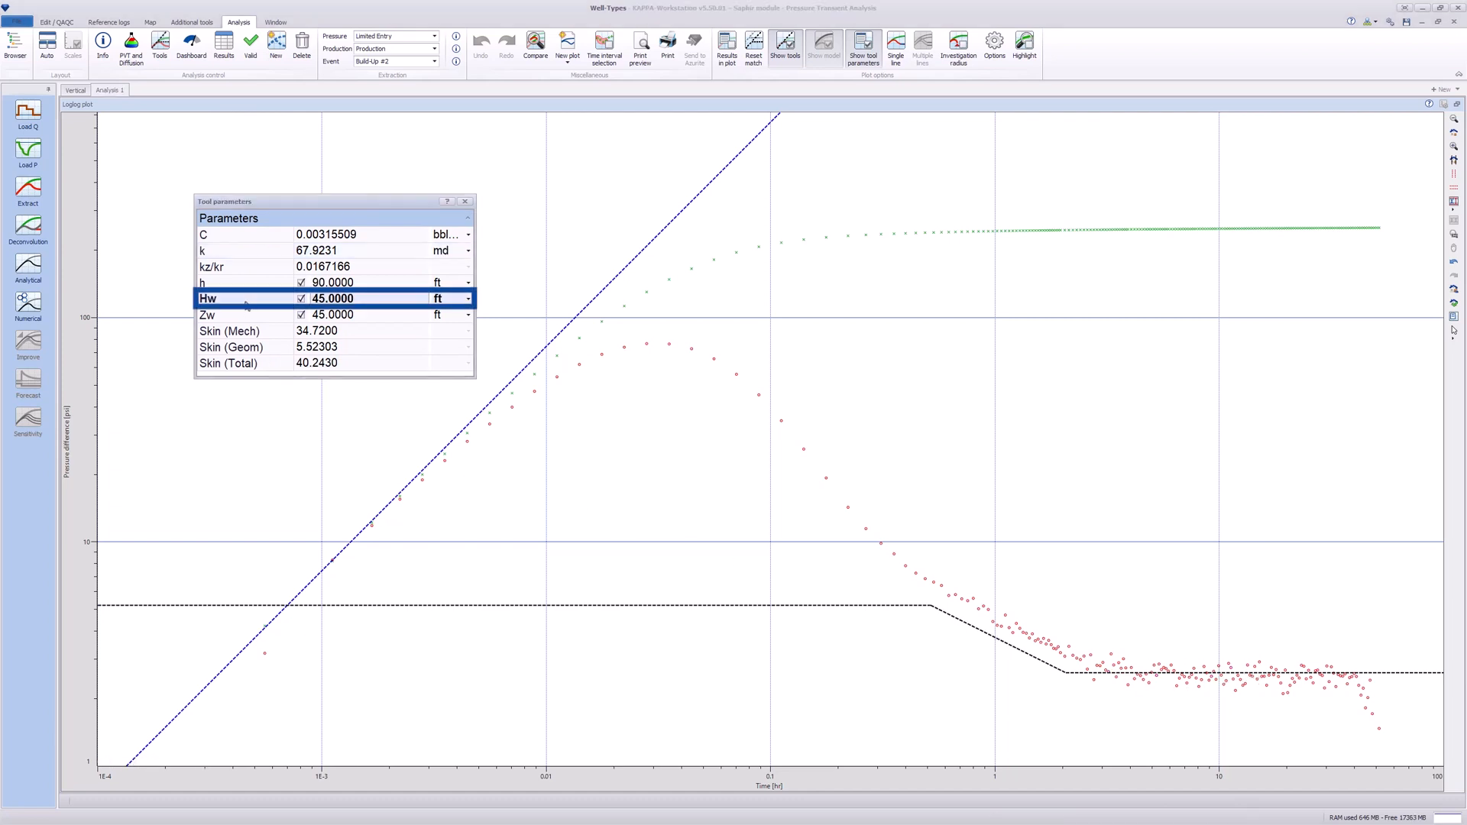
click(354, 305)
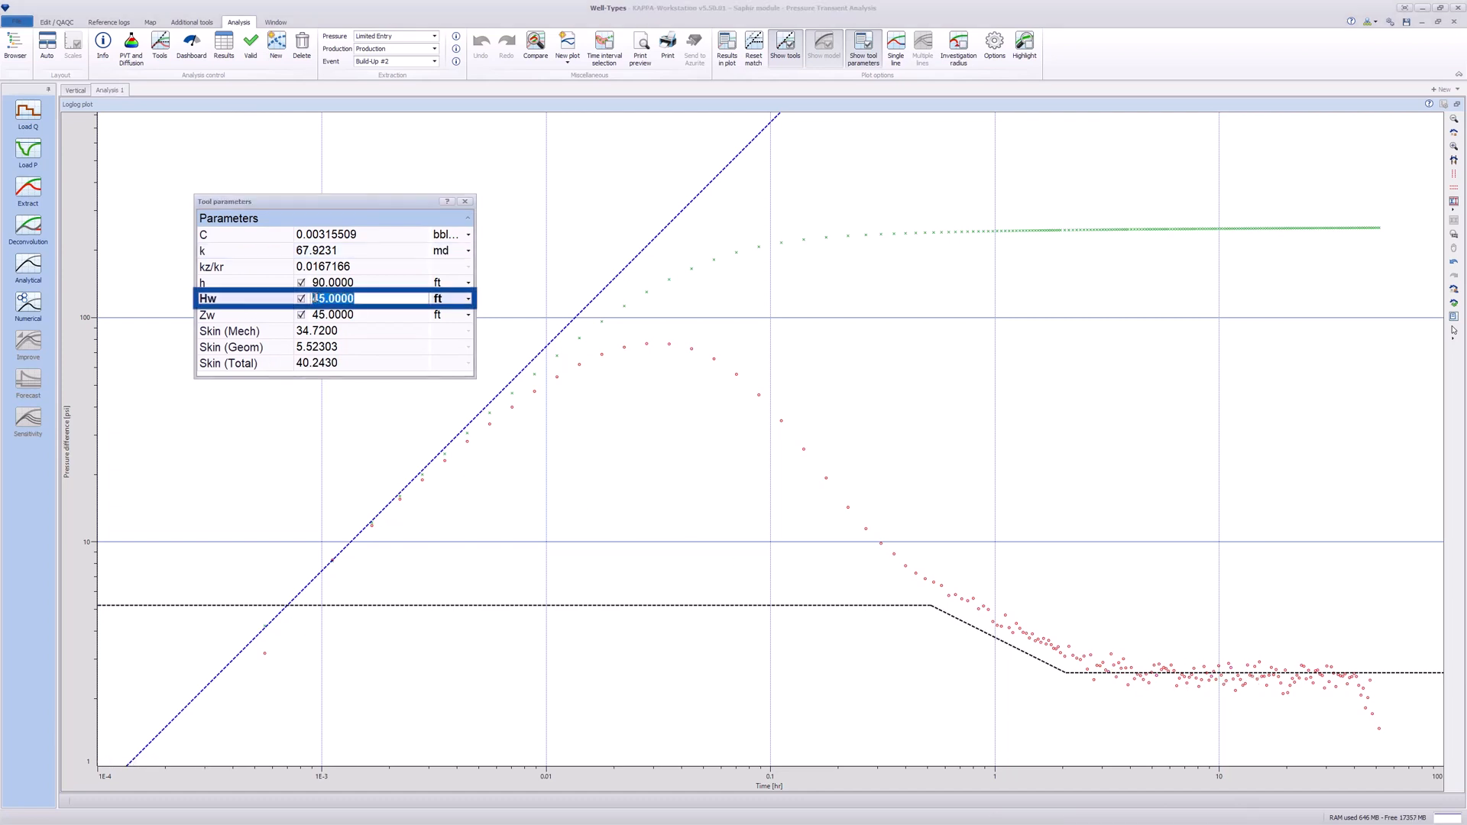
text(12)
key(Return)
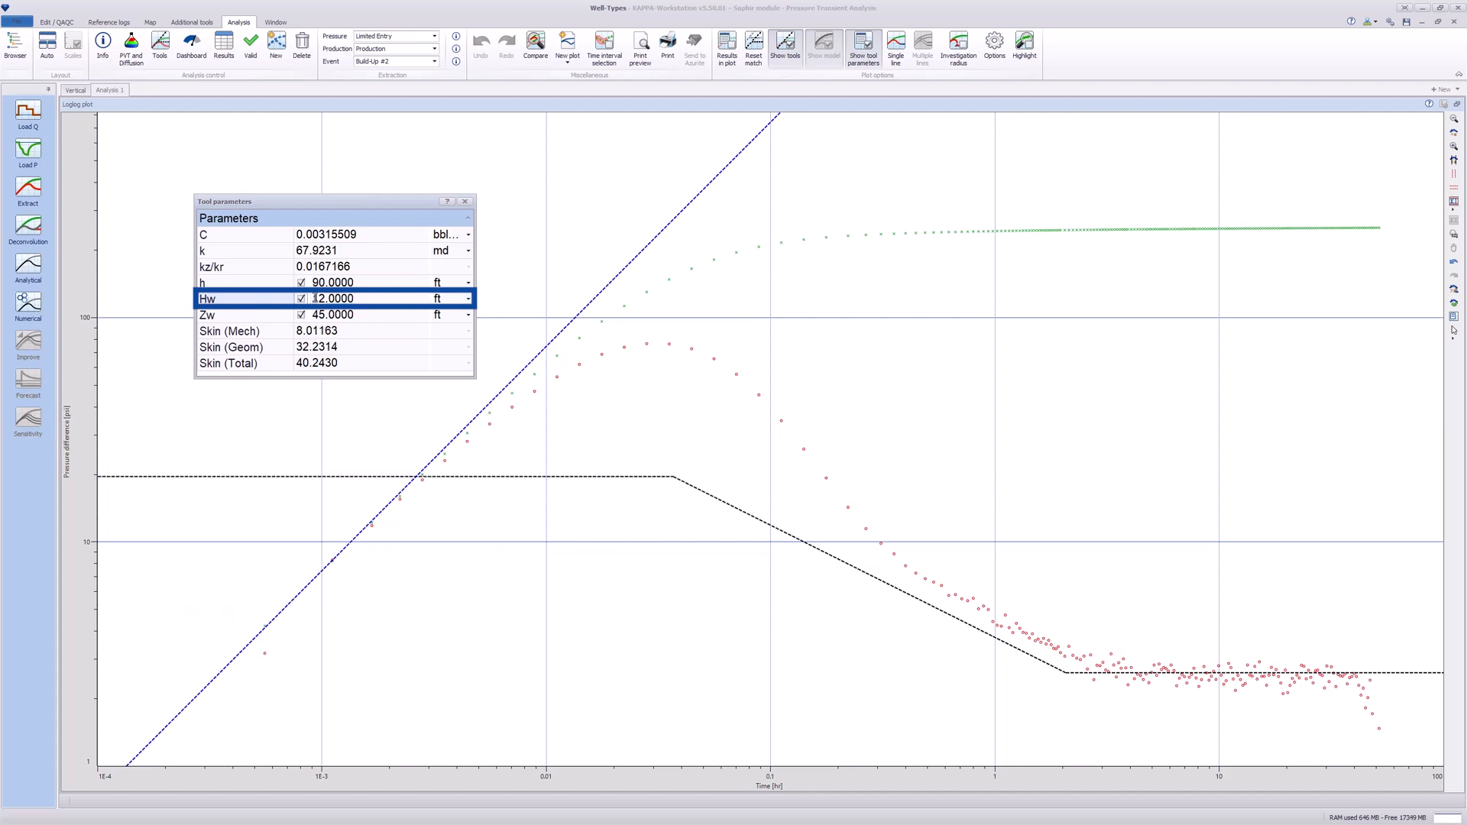
Deselect Hw, align the spherical flow line with the derivative data at Zw of about 33.9 ft, and restore the plot layout.
click(301, 299)
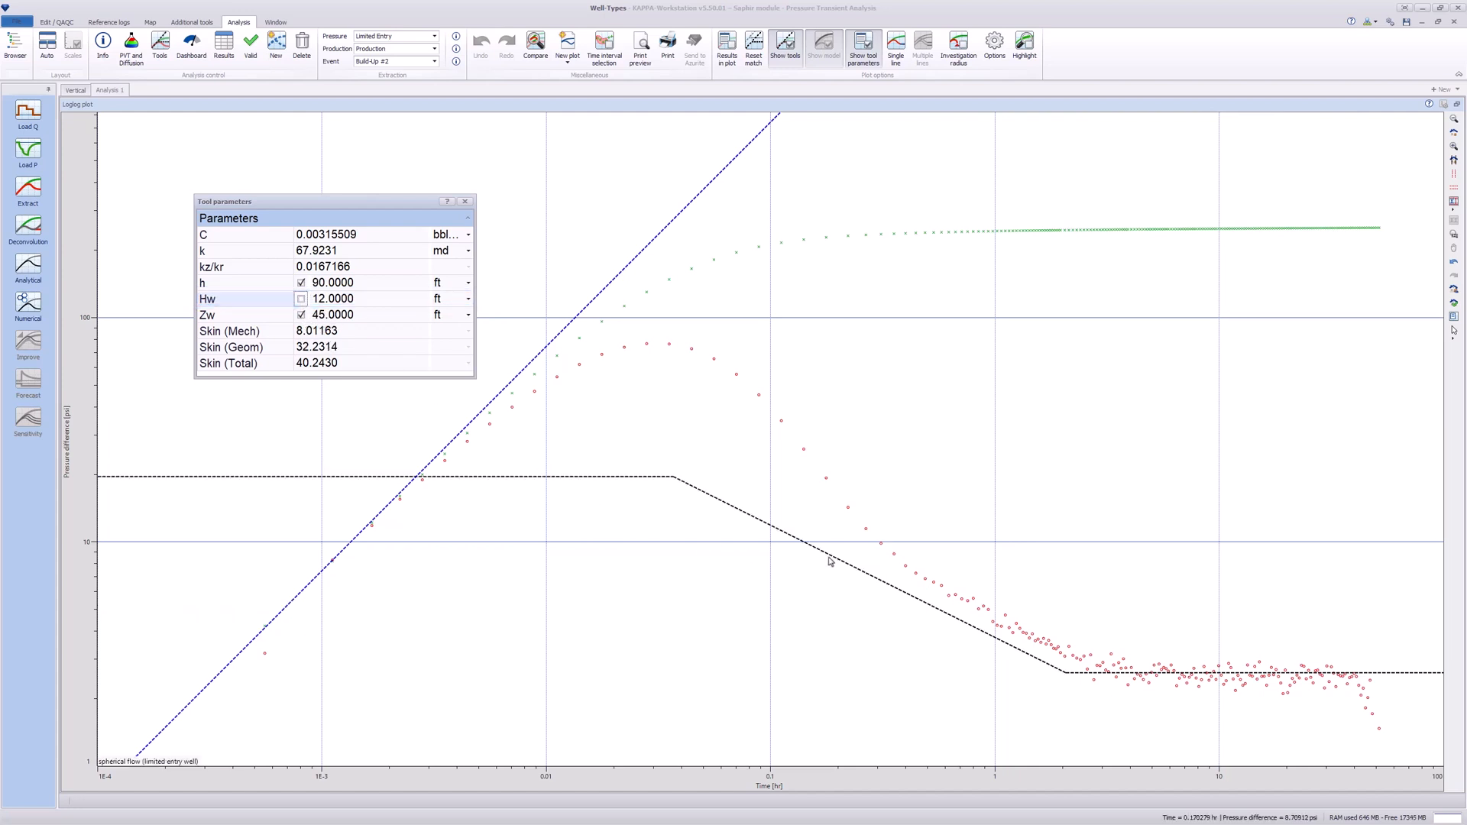
drag(842, 562, 862, 548)
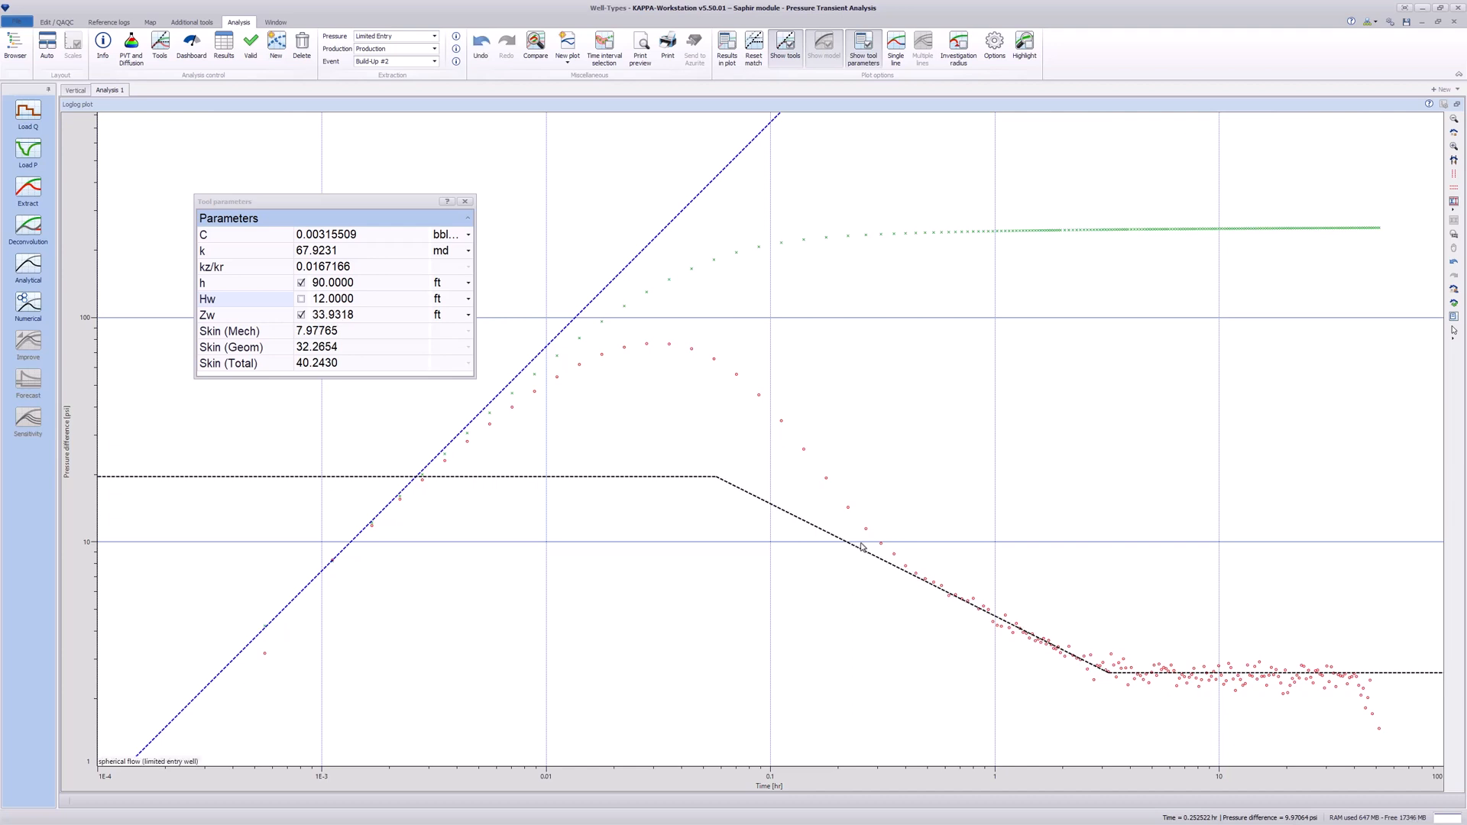
click(465, 201)
double_click(447, 105)
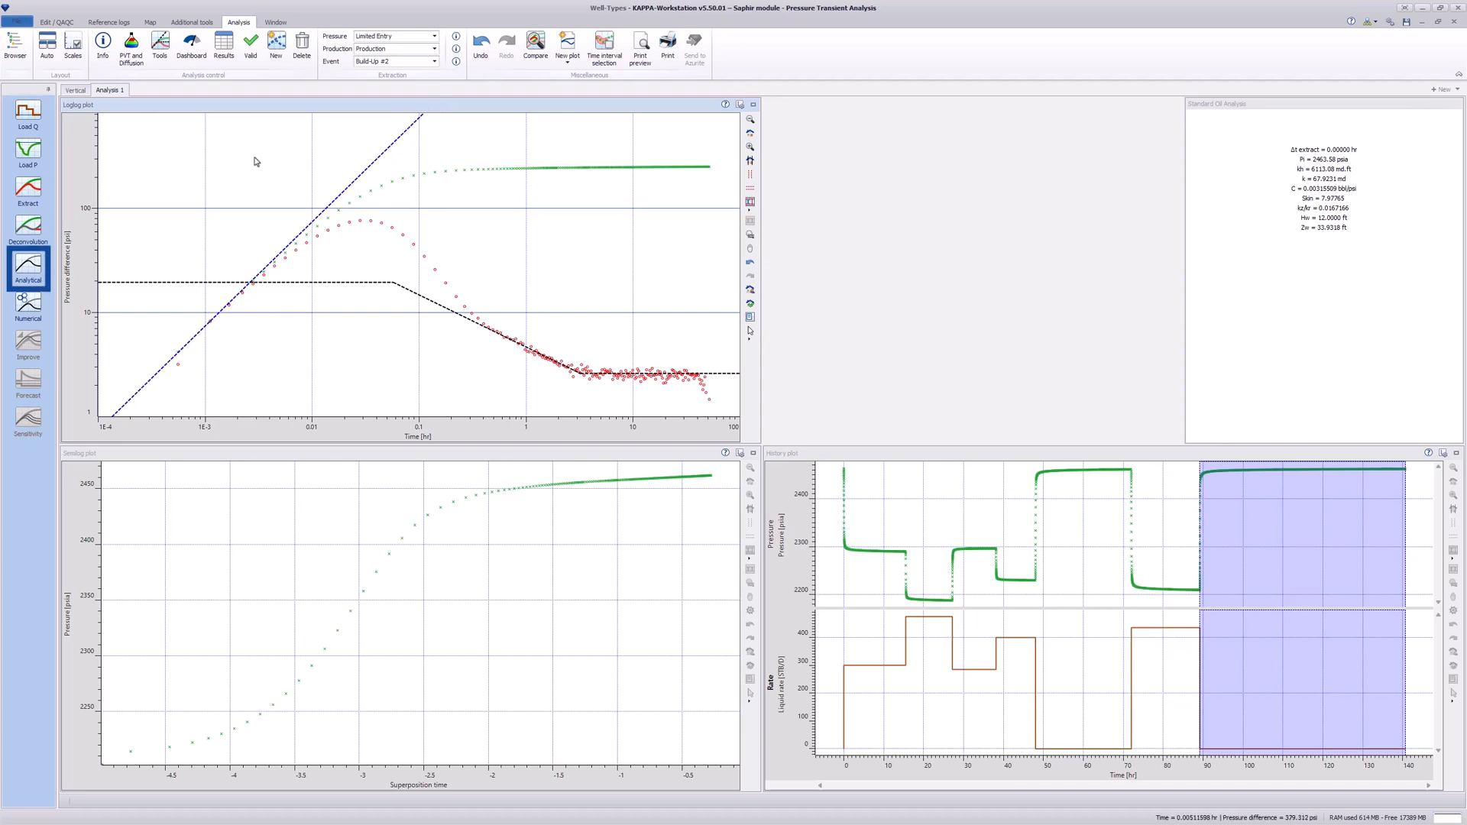
Start an analytical model with the Vertical limited entry well model and check its wellbore storage, permeability and Zw parameters.
click(23, 272)
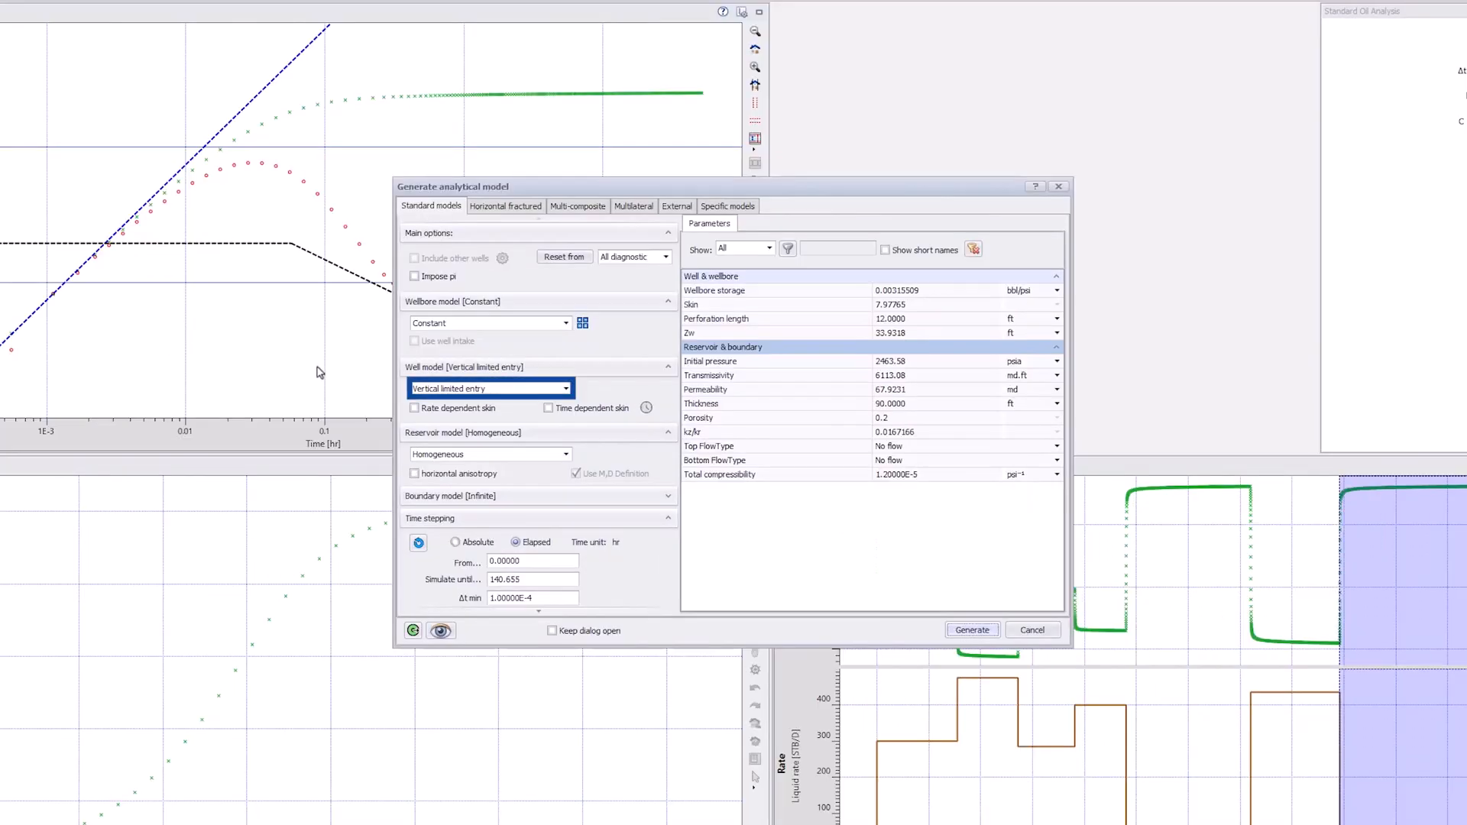
click(499, 392)
click(499, 391)
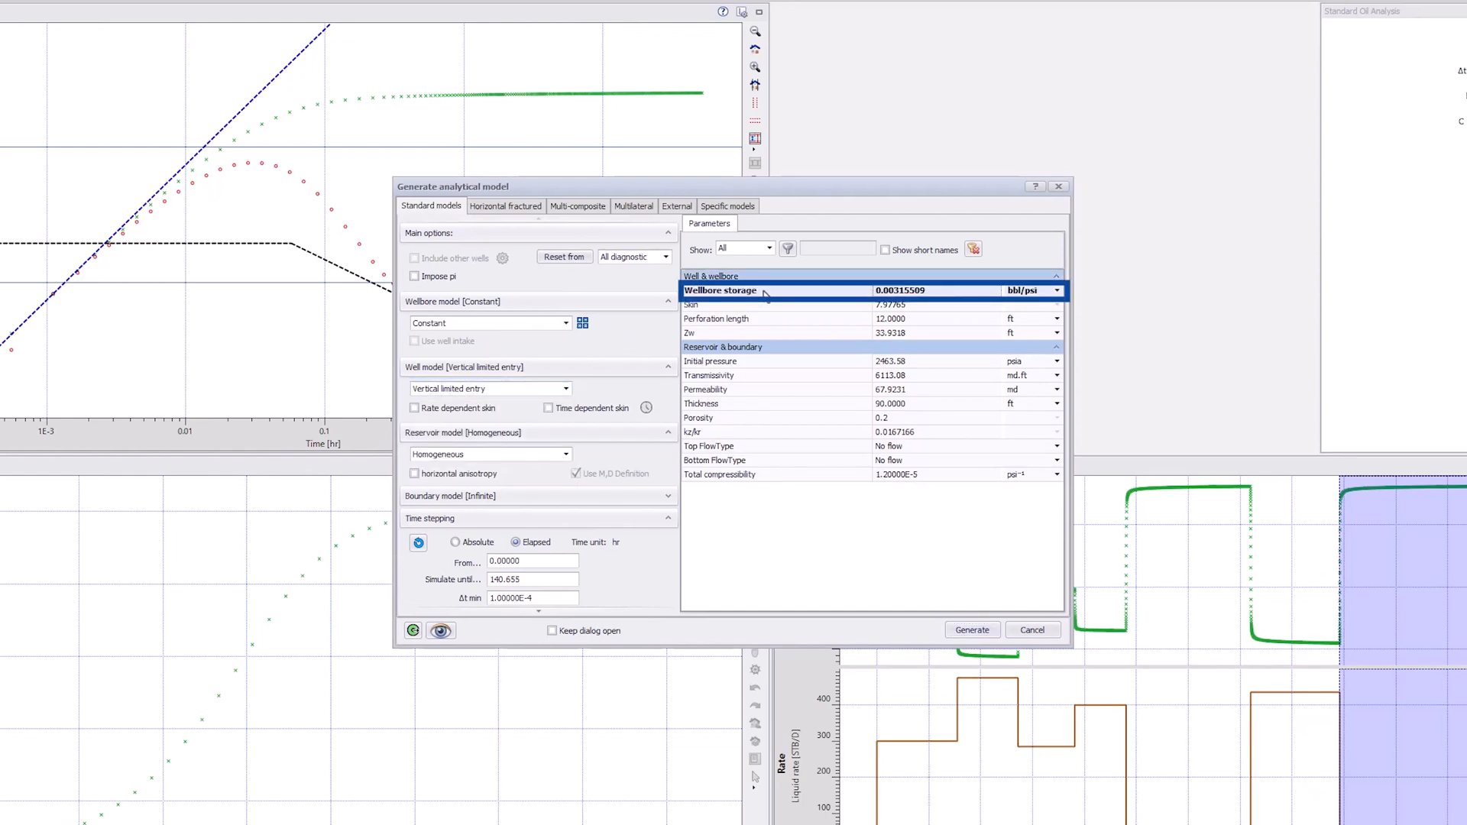
click(755, 393)
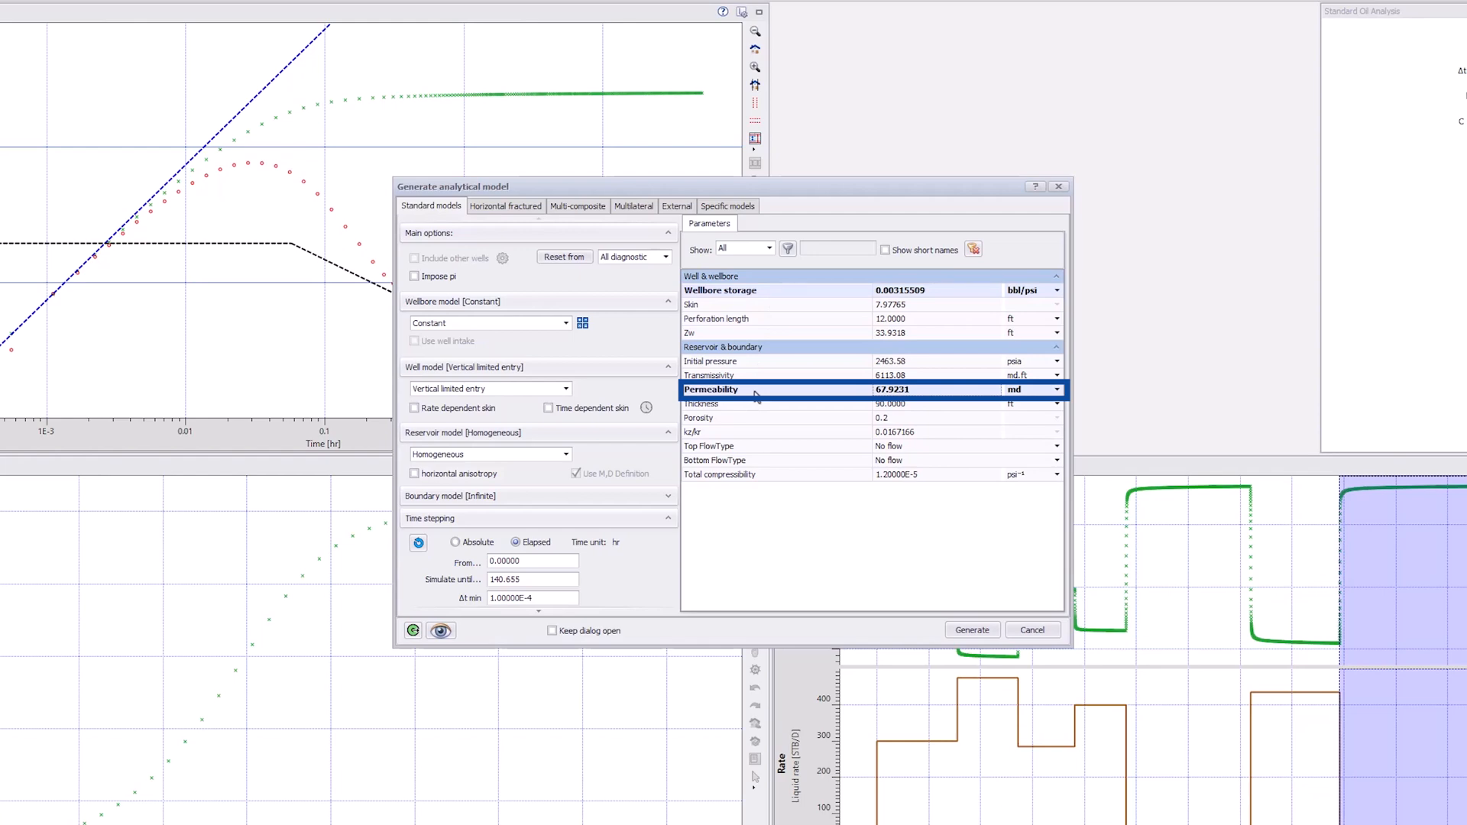
click(759, 335)
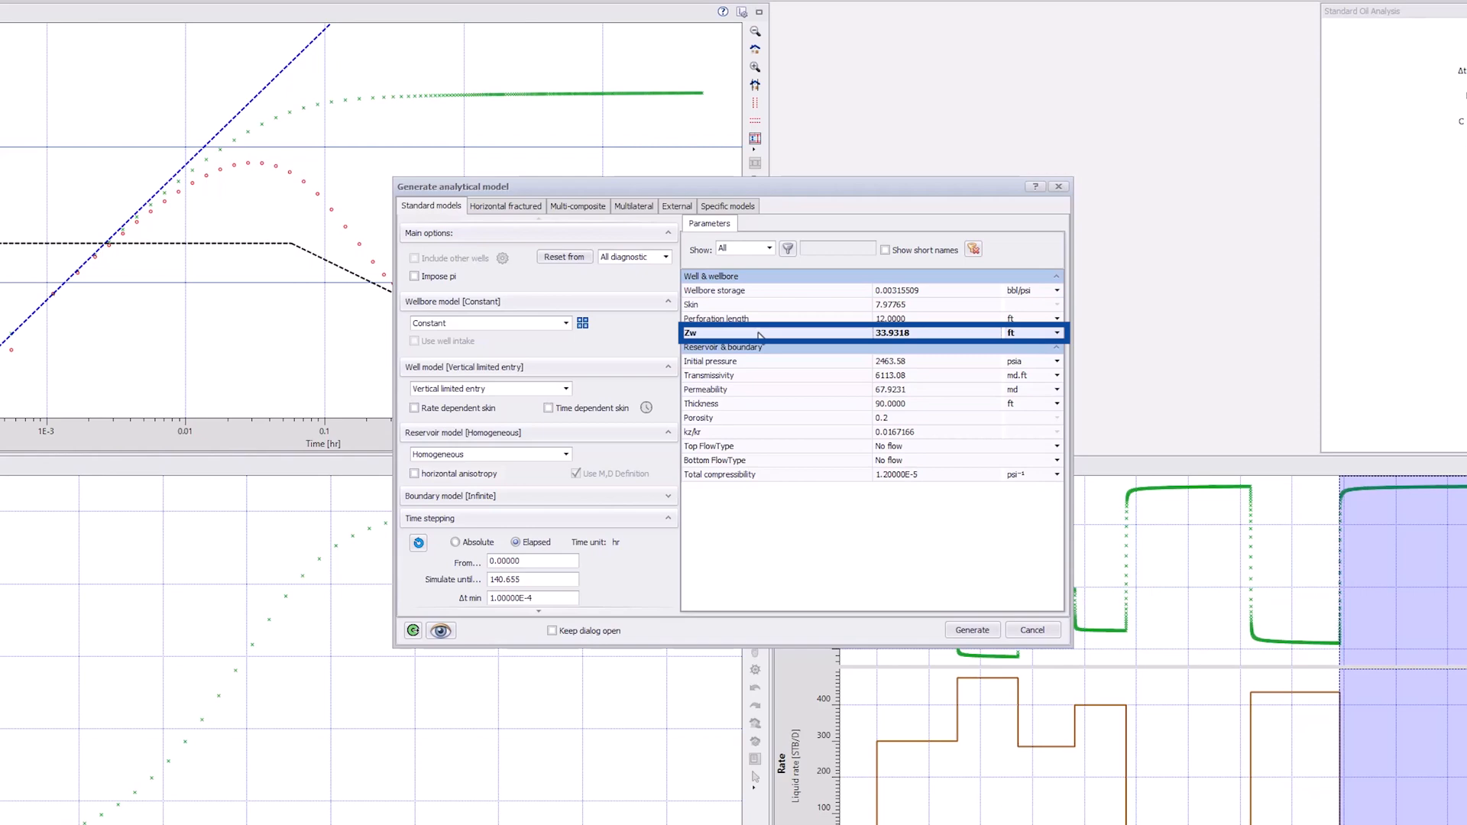
Consult the well schematics for the vertical limited entry well, and generate the analytical model.
click(412, 630)
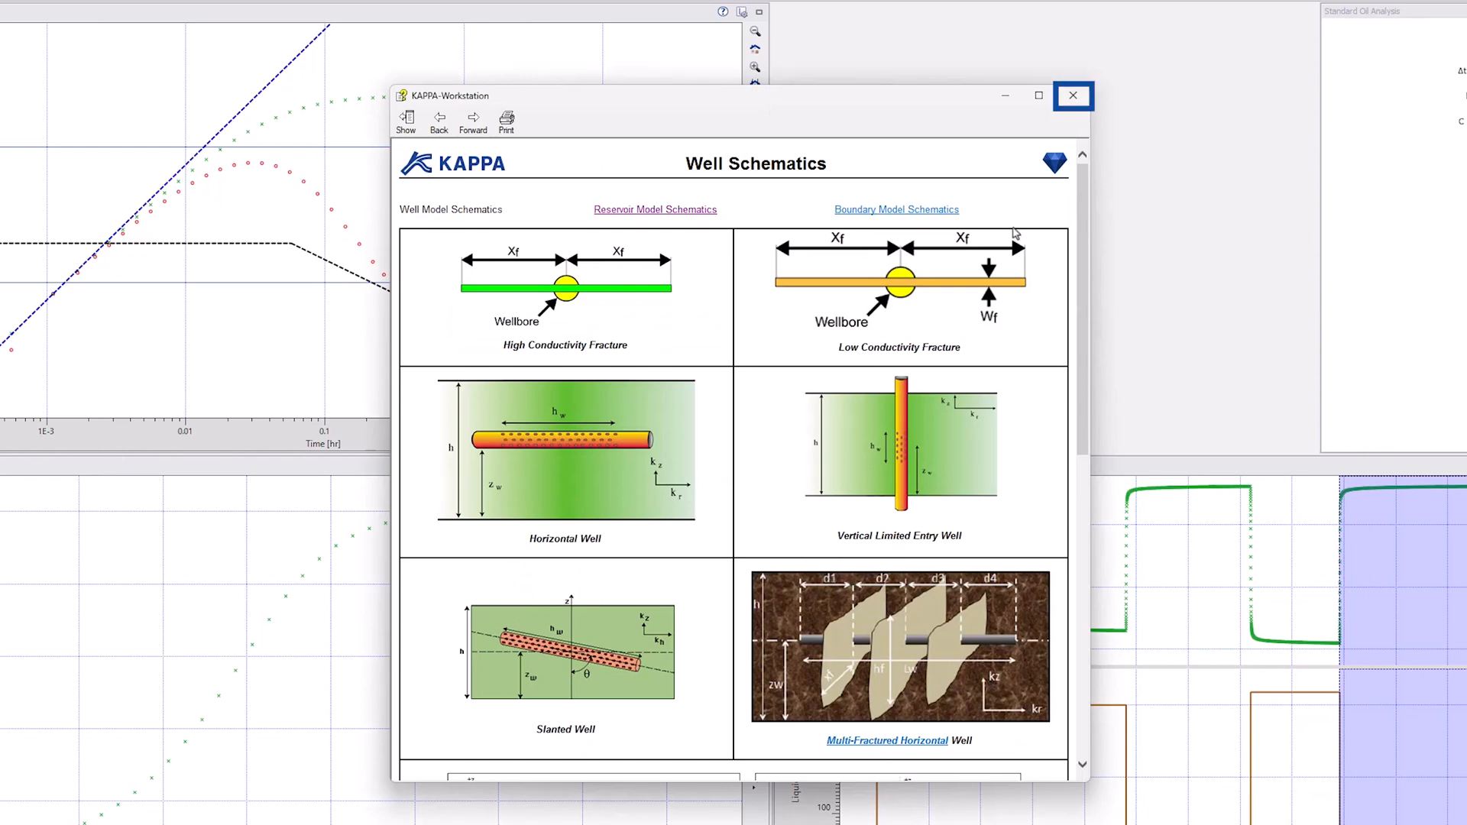
click(1072, 95)
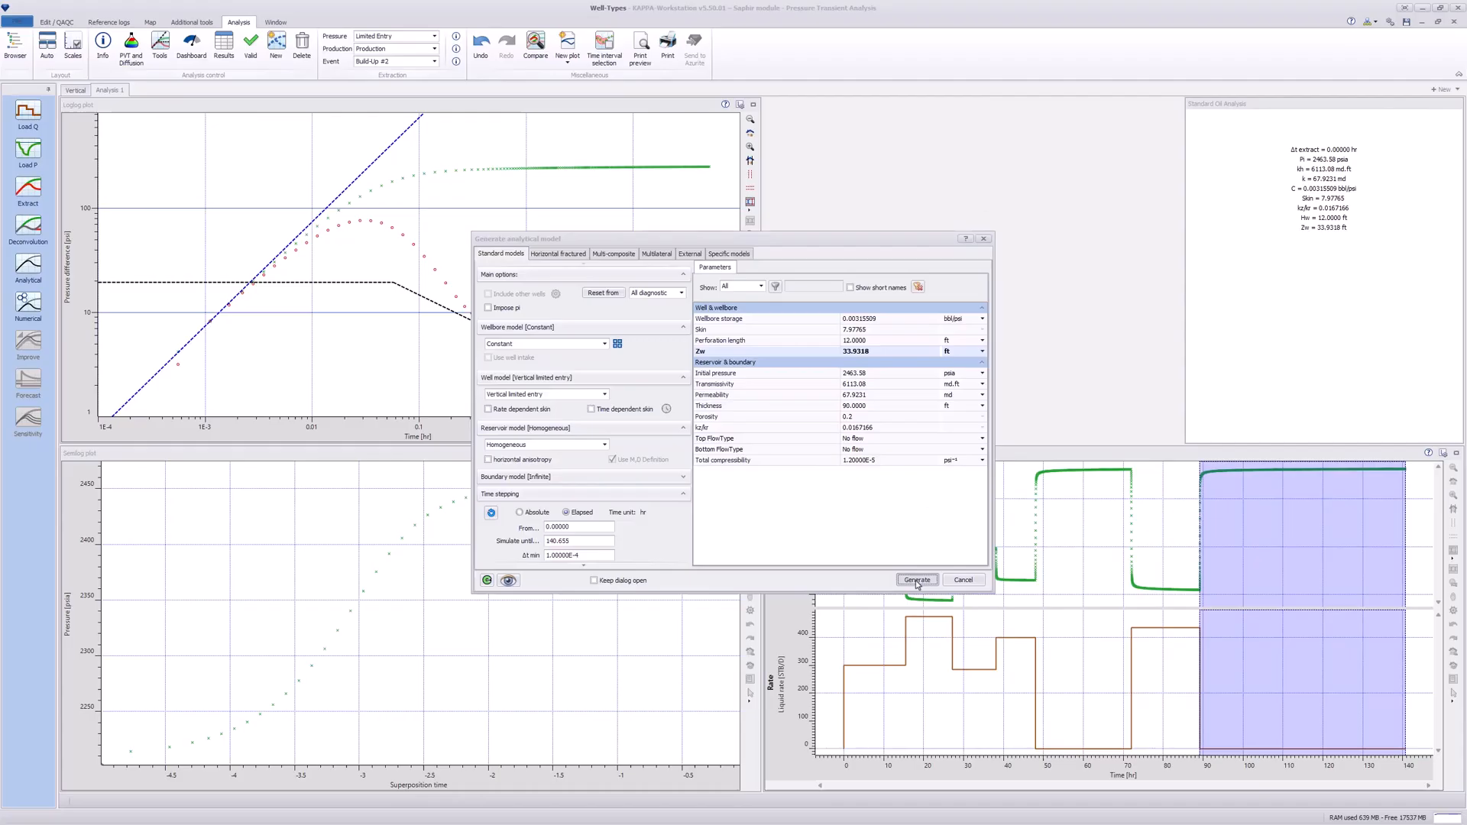
click(917, 580)
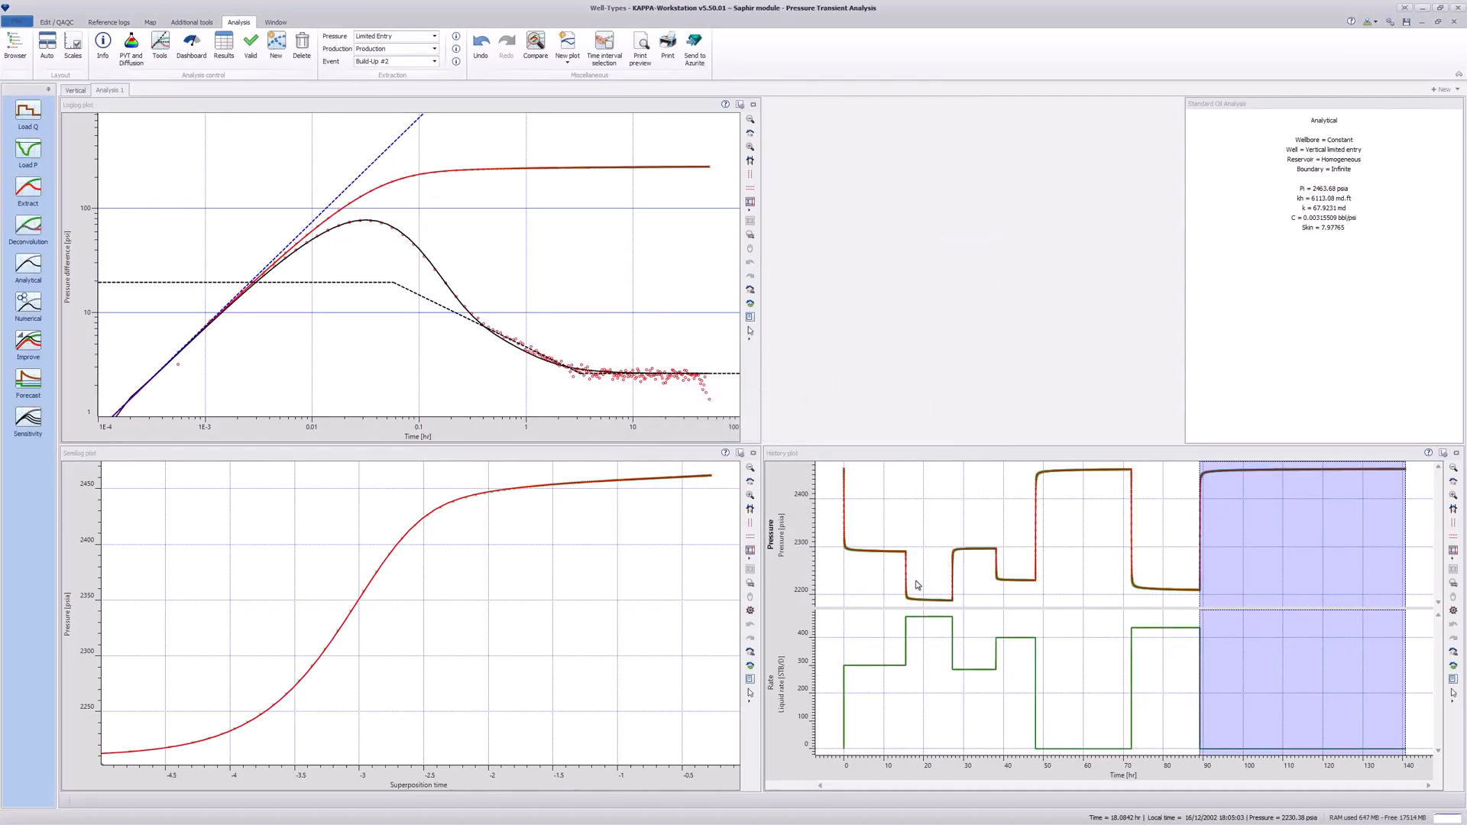
Improve the model by regression on C, Skin and kz/kr, leaving hw and k constant.
click(27, 342)
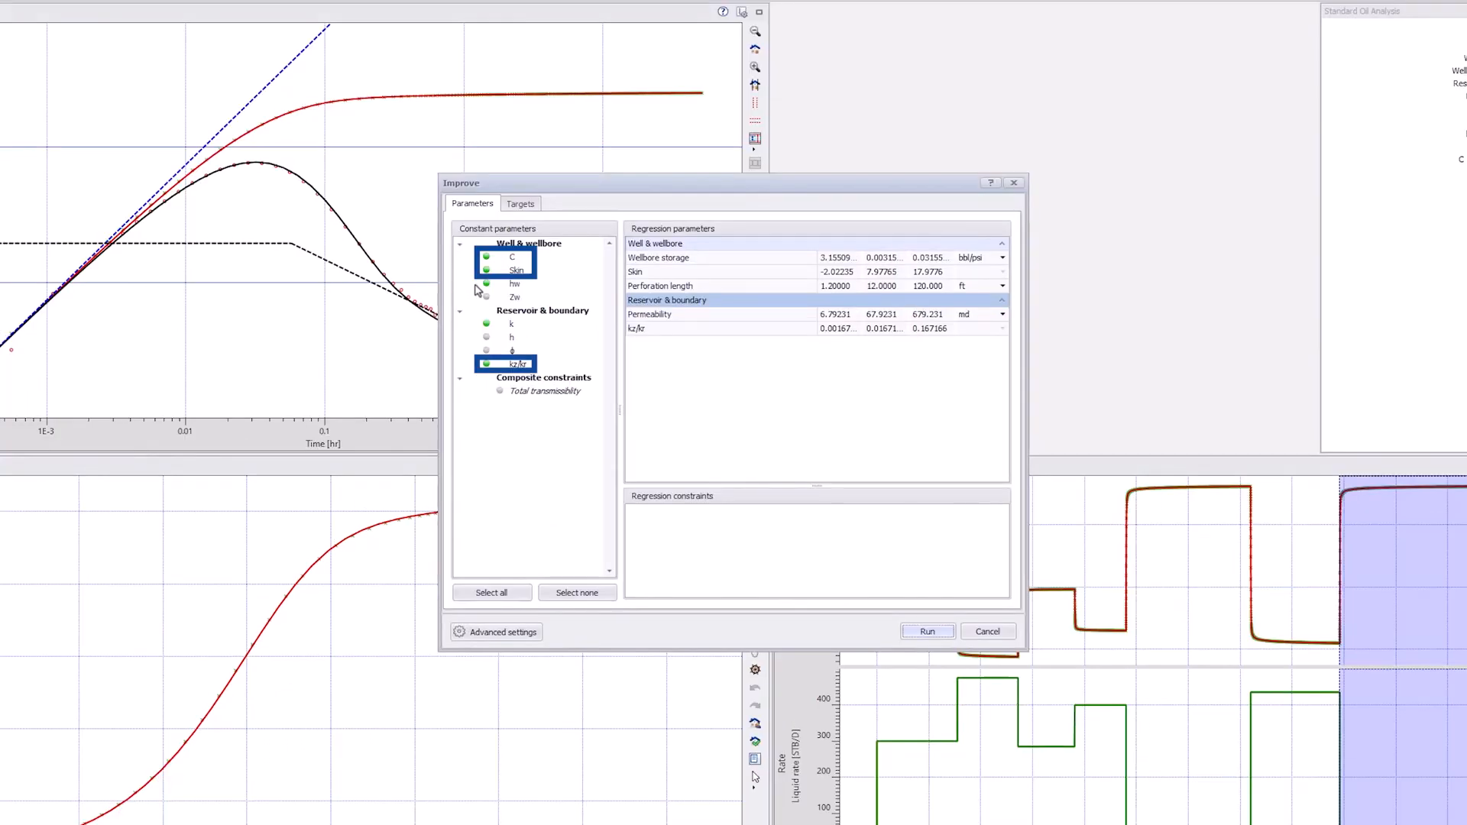
click(486, 283)
click(486, 324)
click(924, 631)
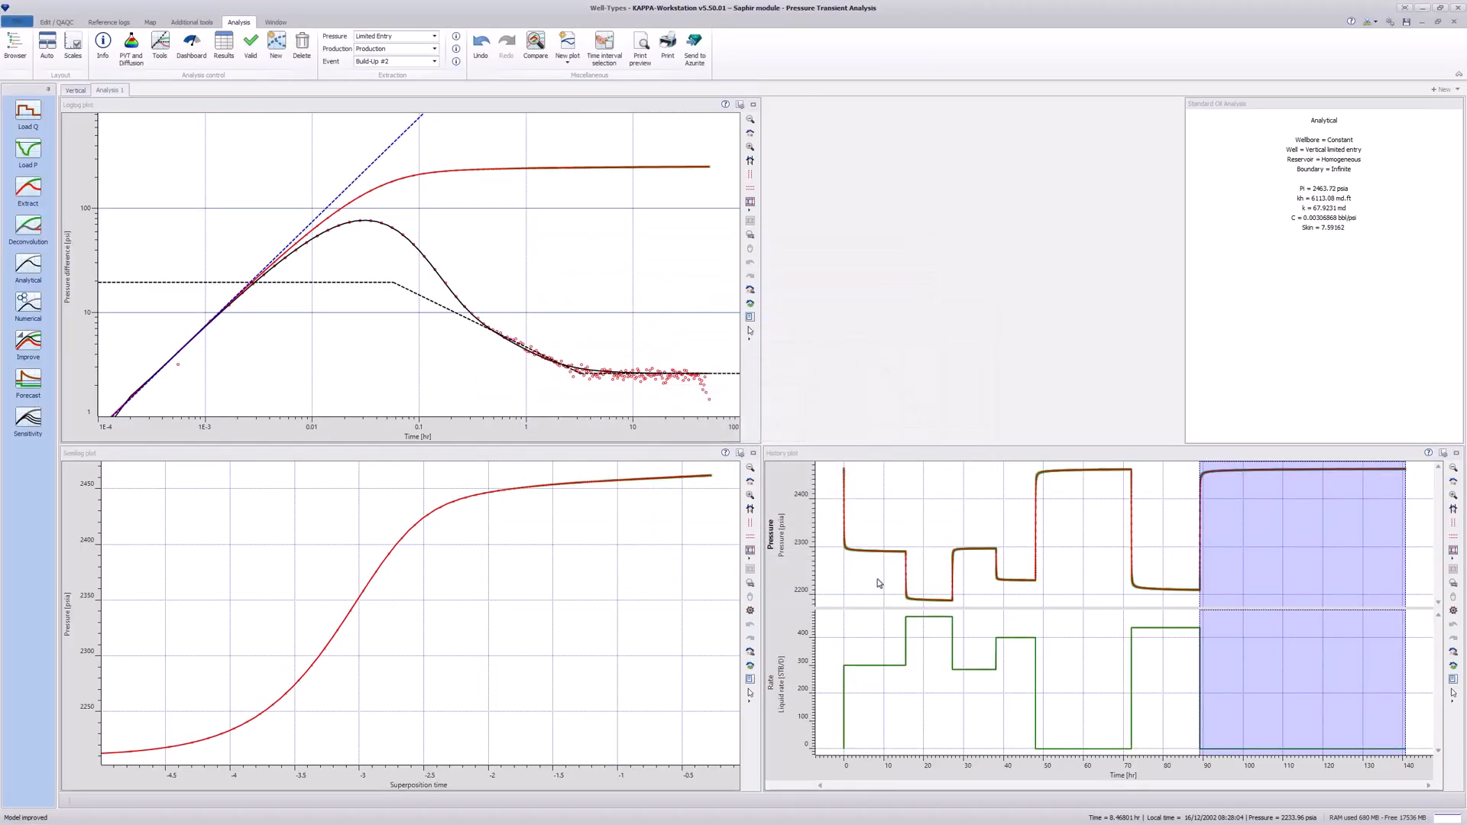
Hide the analysis tool lines on the loglog plot and rename the current analysis as Limited Entry.
right_click(547, 247)
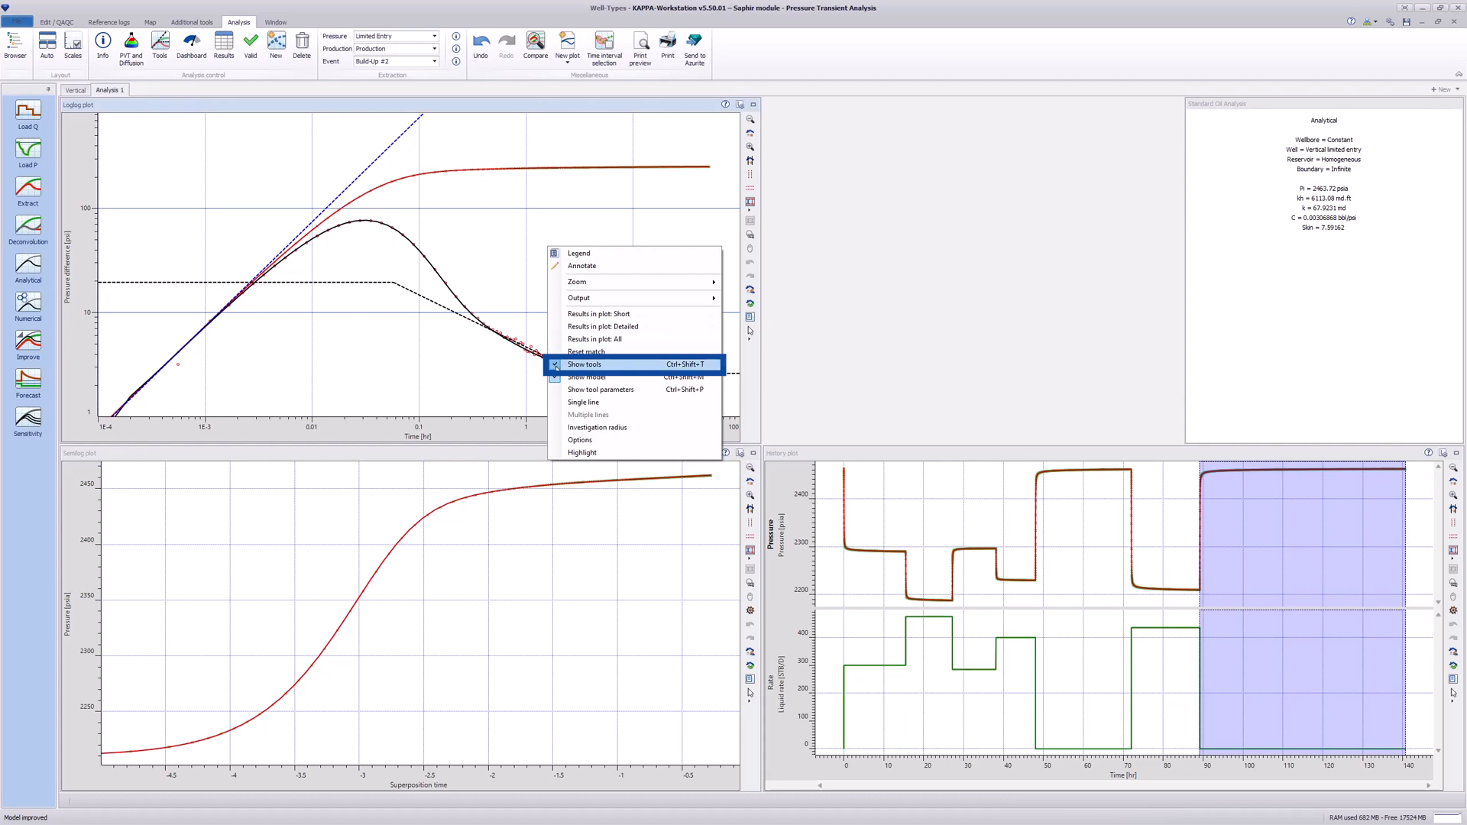
click(554, 363)
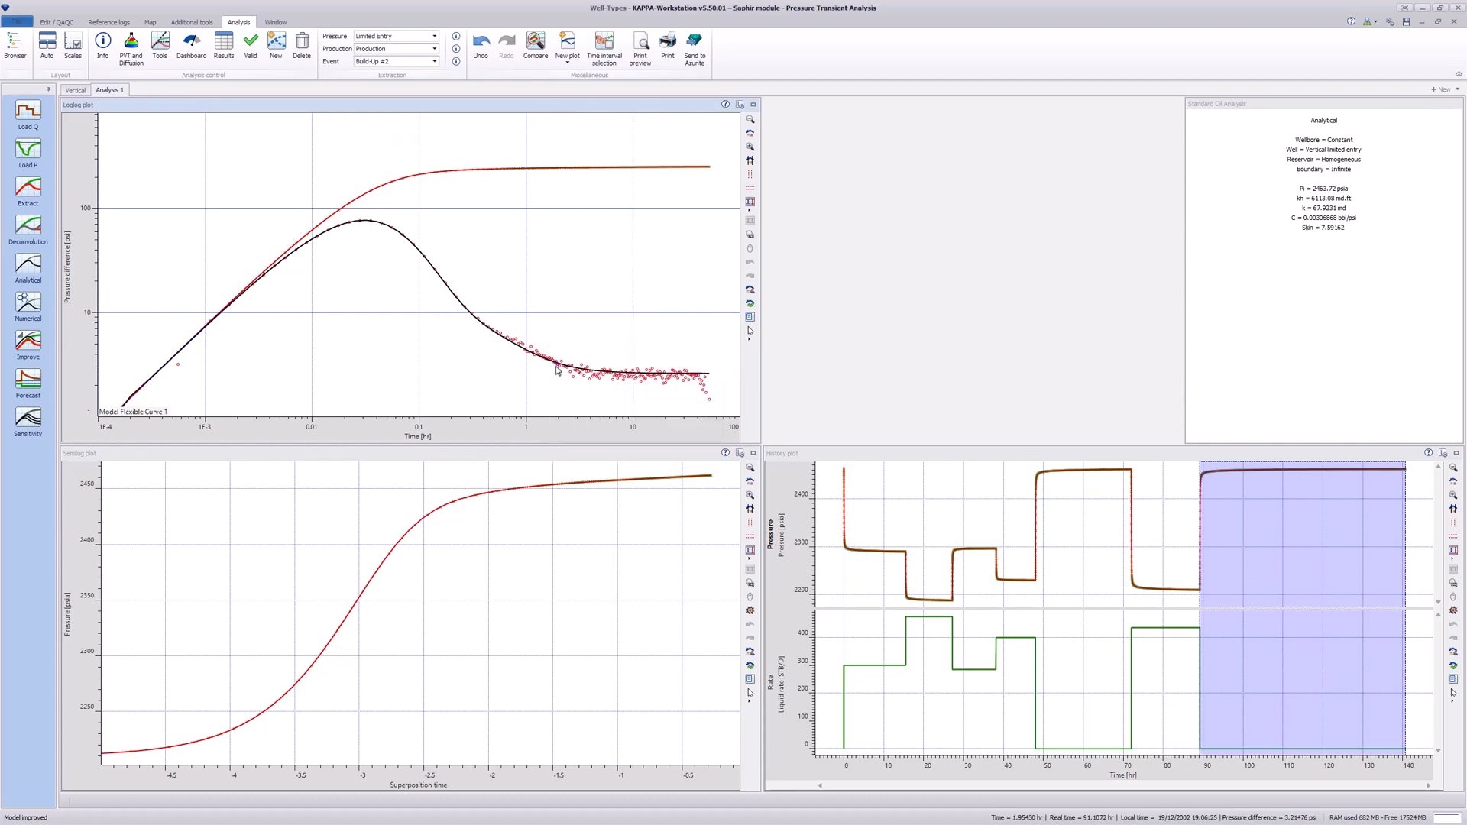
double_click(122, 94)
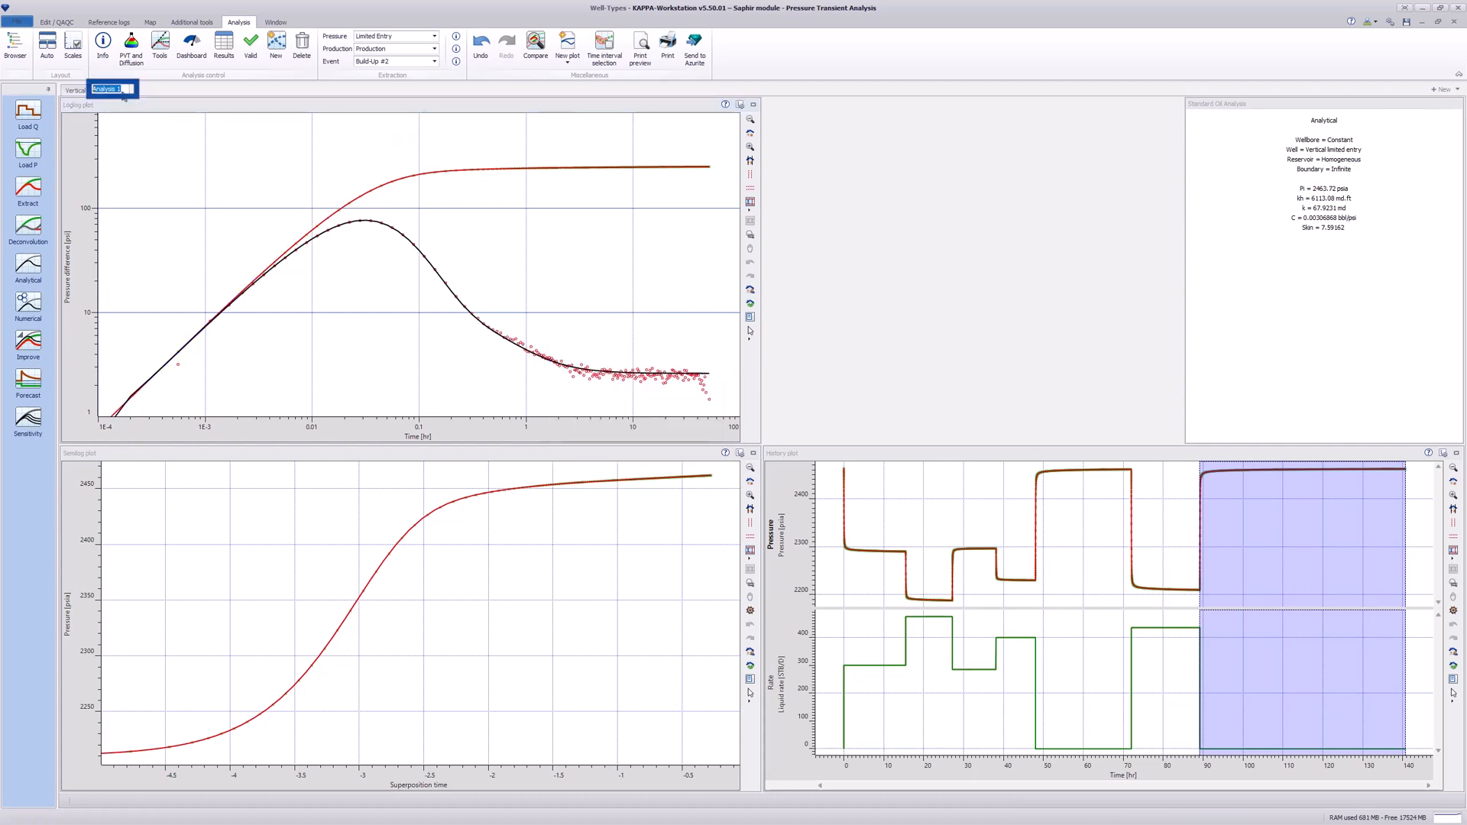
text(Limited Entry)
key(Return)
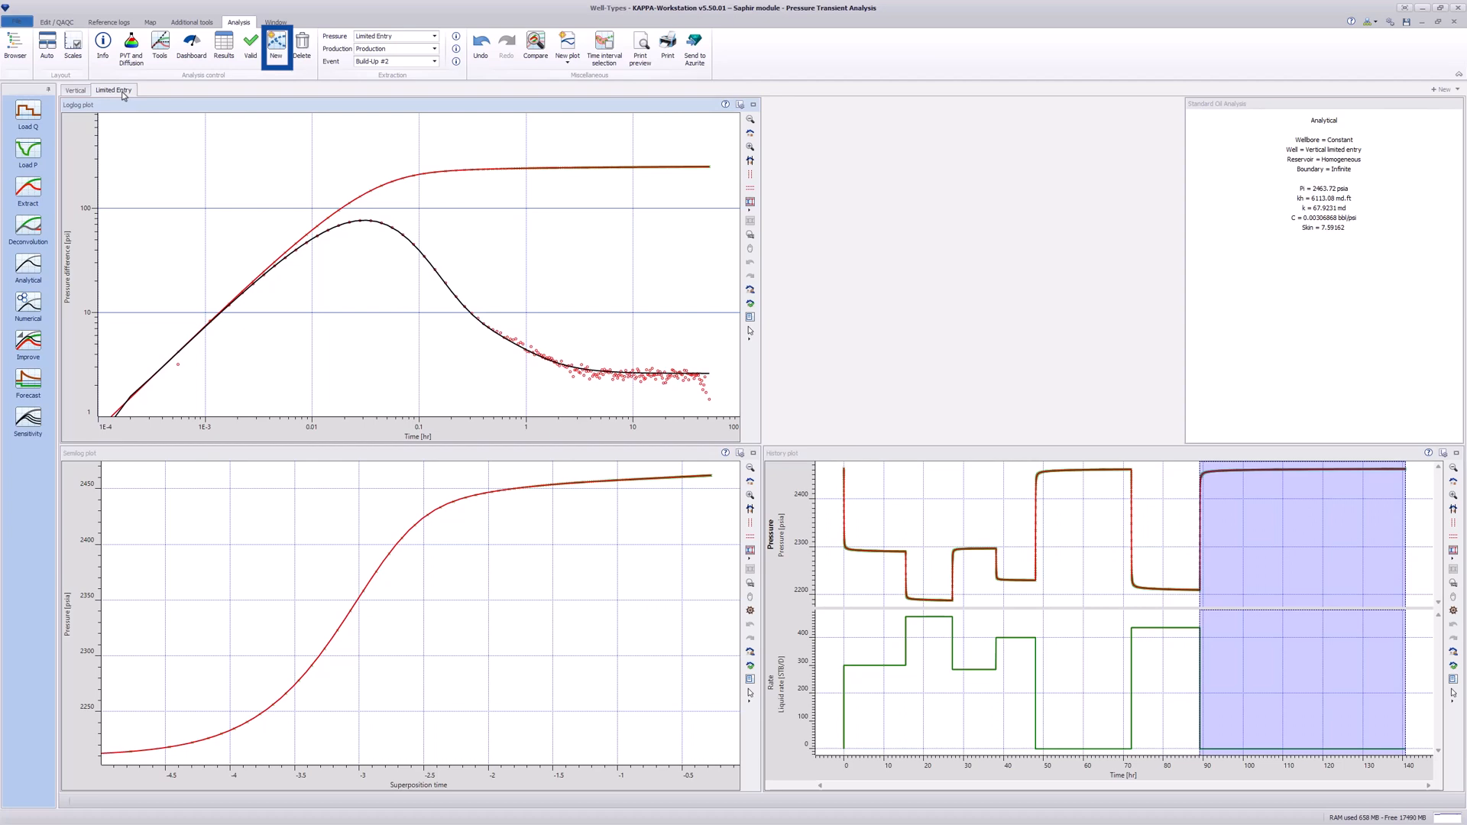
Create a new analysis keeping Limited Entry's input parameters, and extract Build-Up #2 from the Changing WBS pressure data.
click(276, 46)
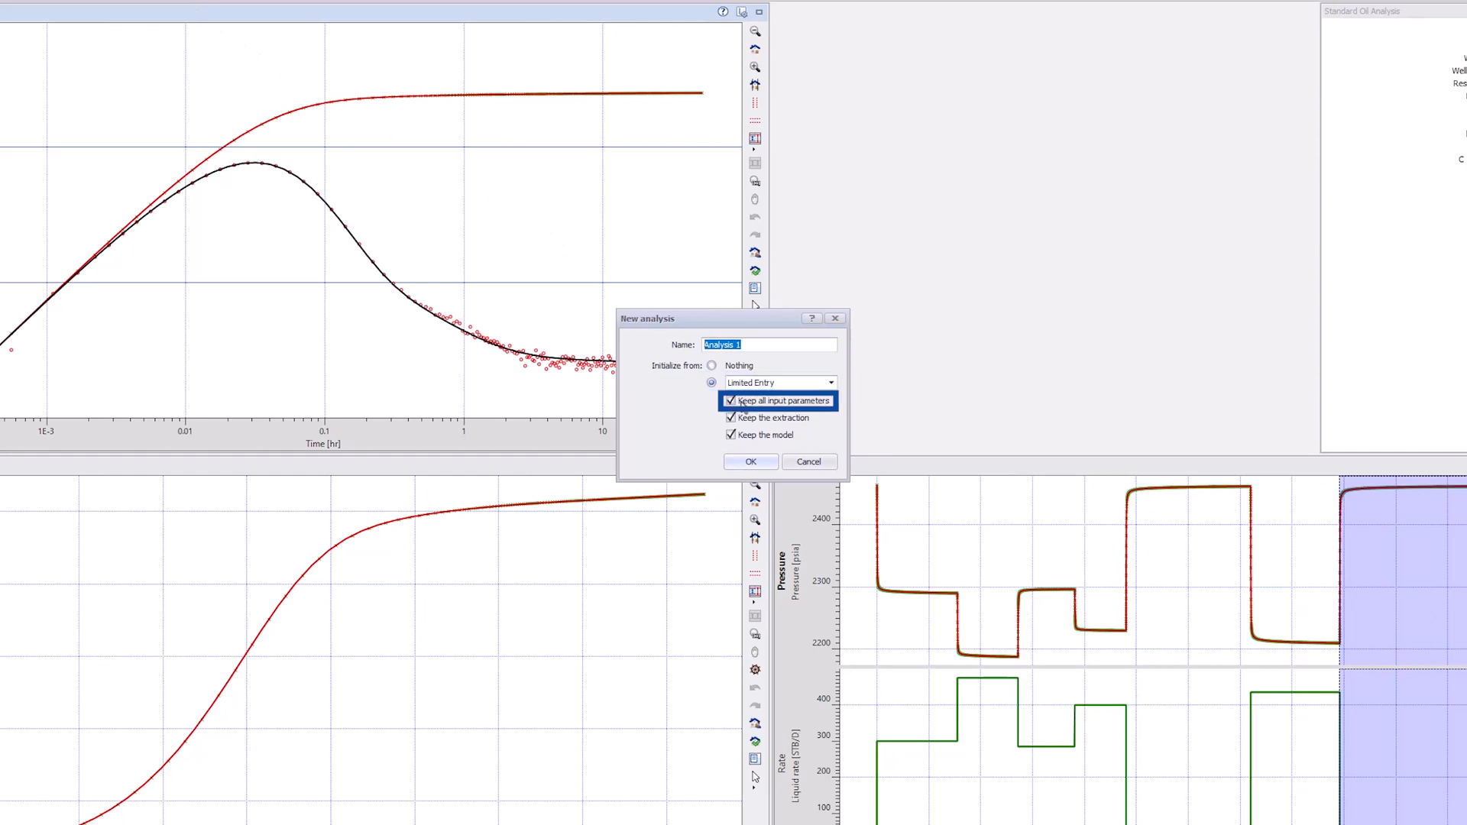
click(750, 462)
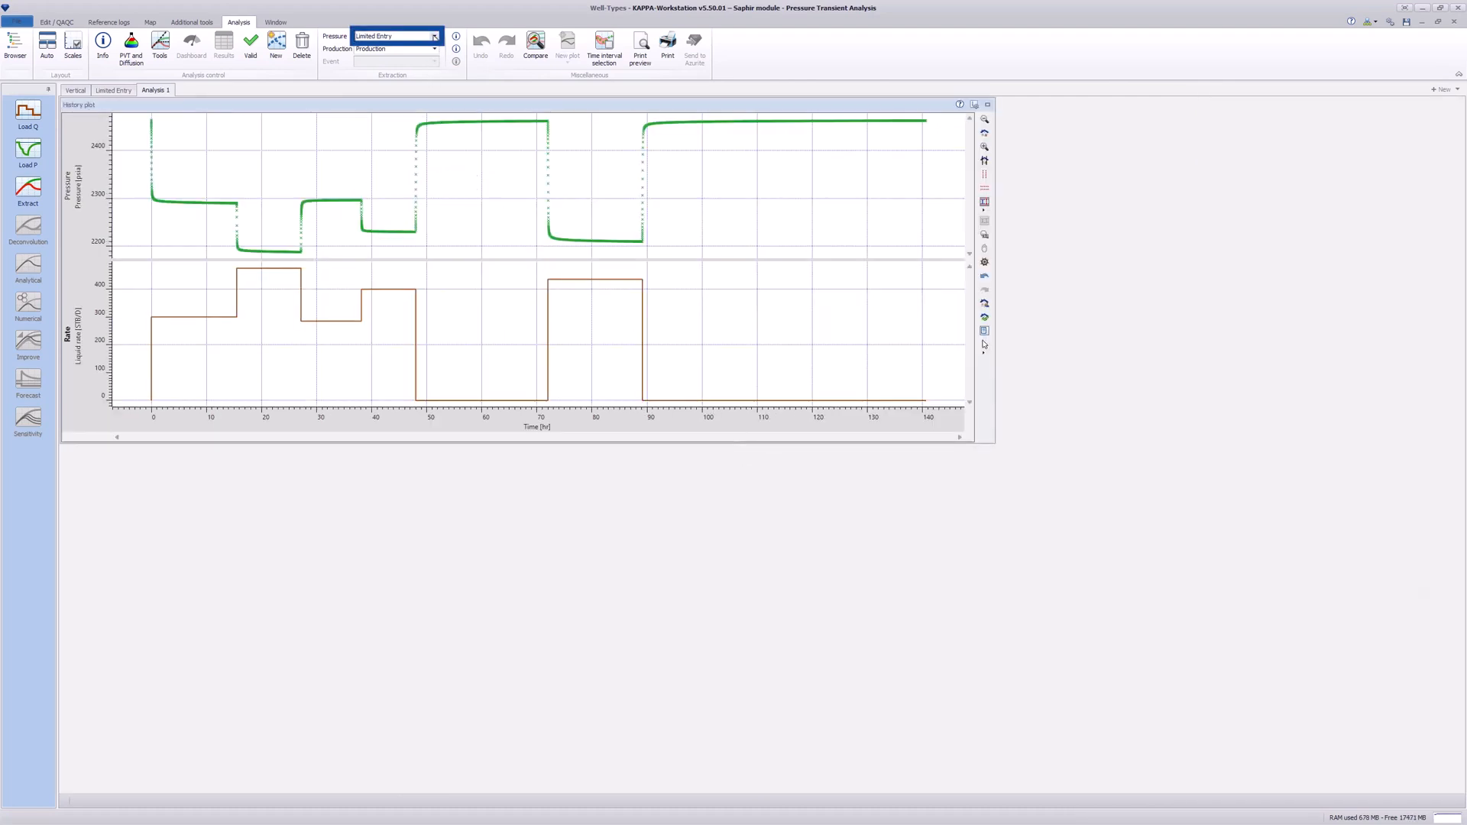
click(420, 40)
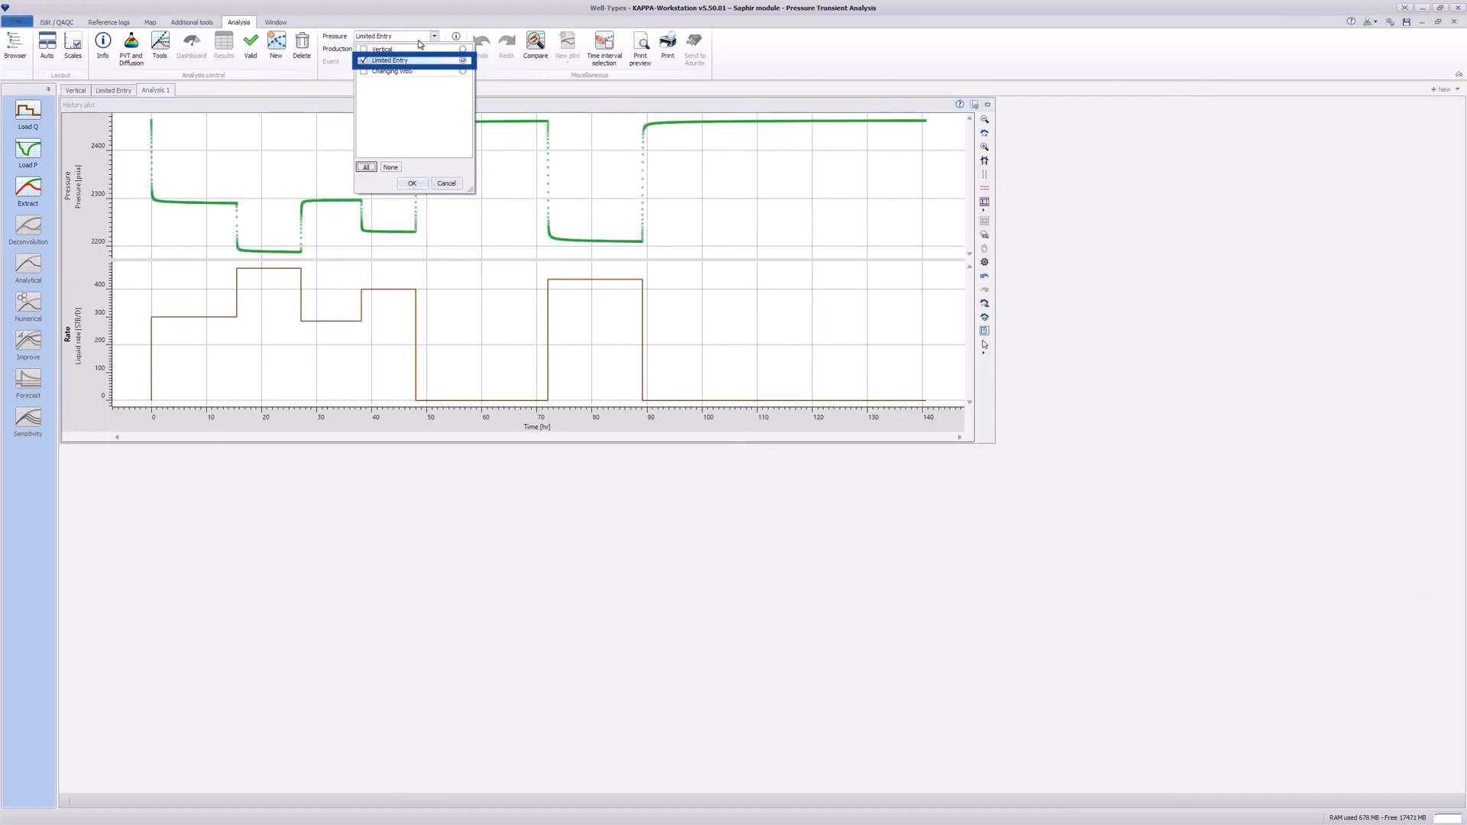
click(422, 183)
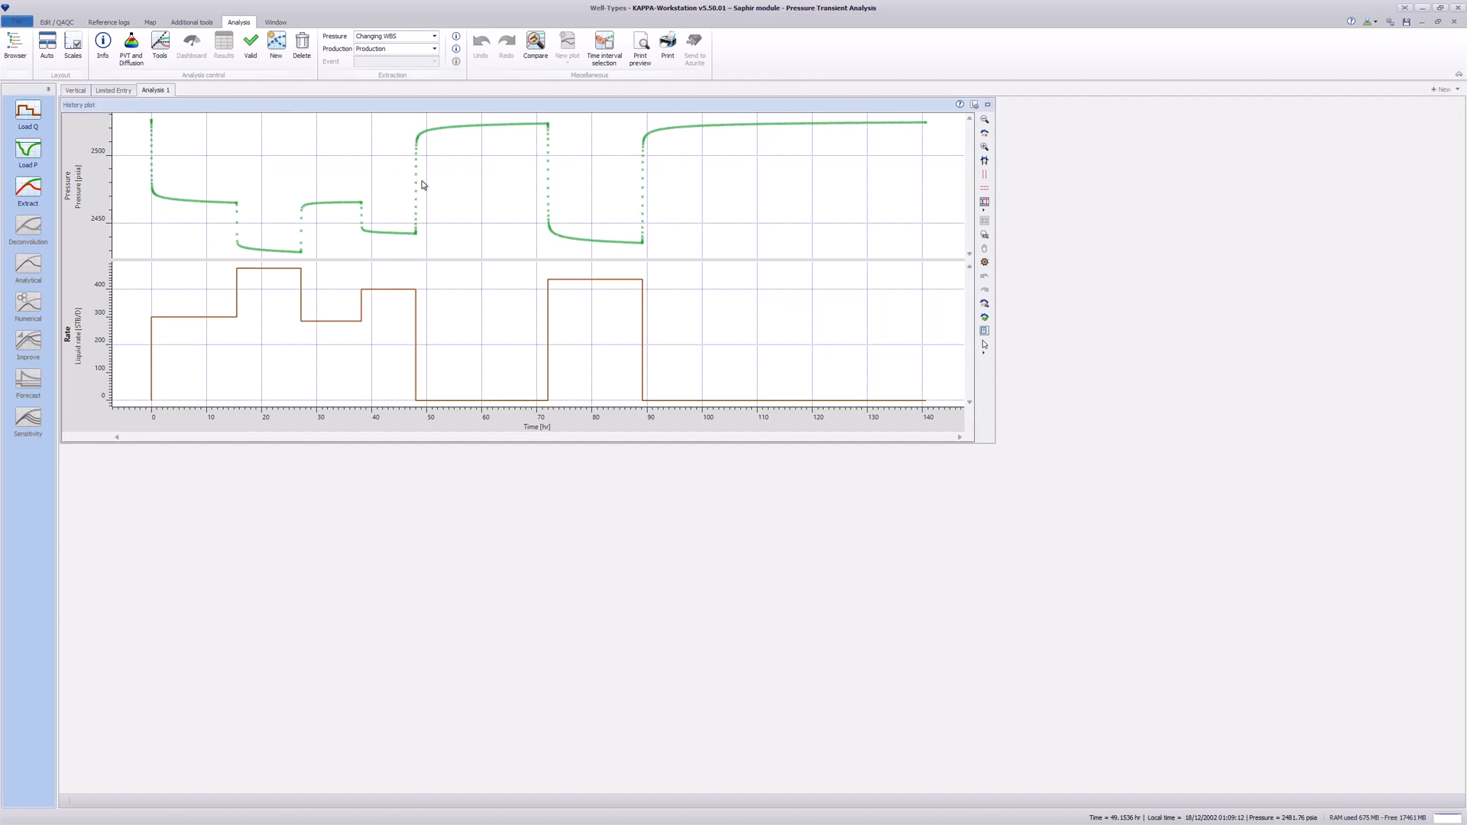
click(29, 191)
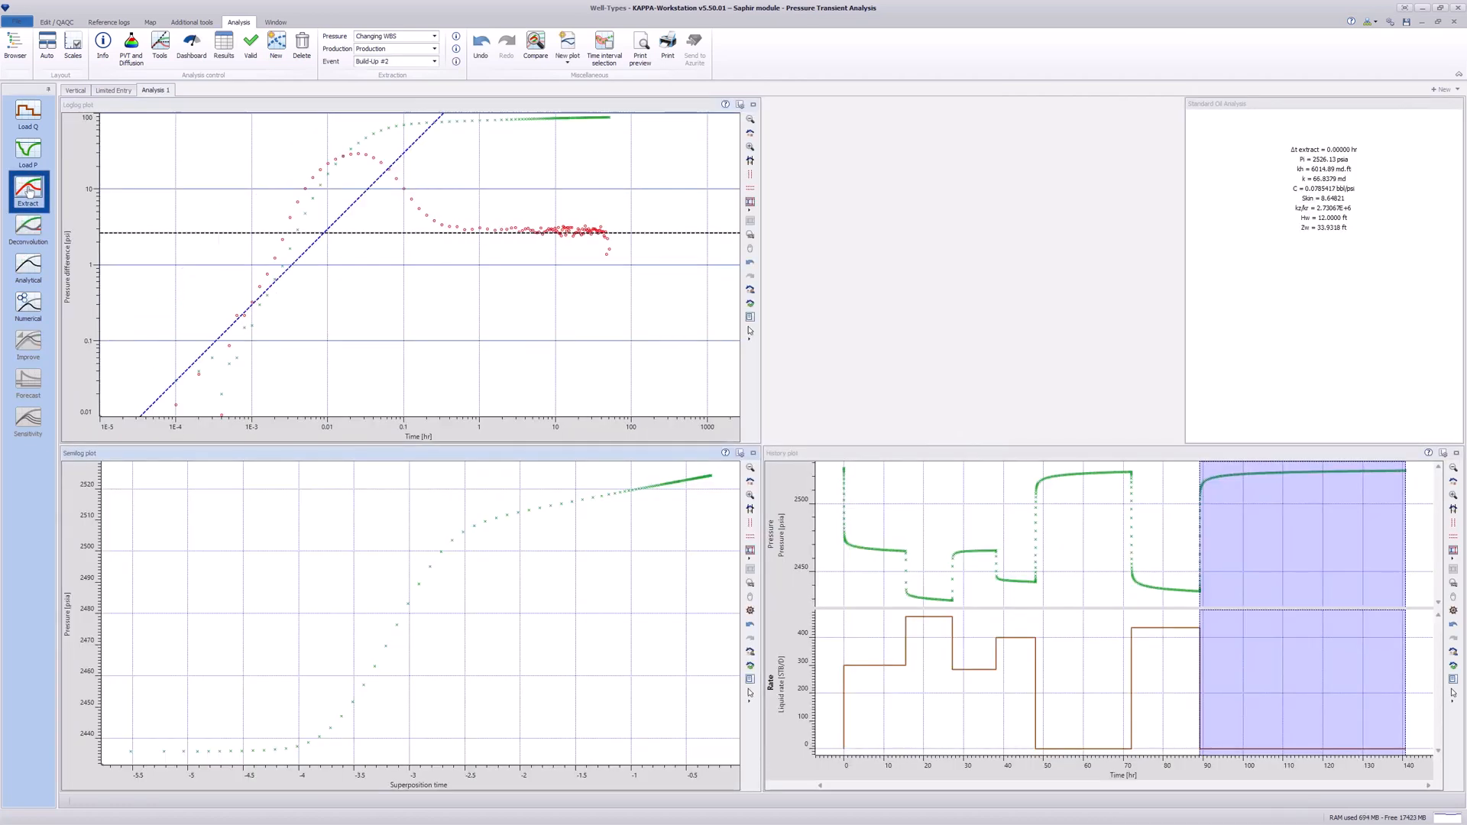
Maximize the loglog plot and set the analysis tools to Changing wellbore storage with the Finite radius well model.
click(235, 108)
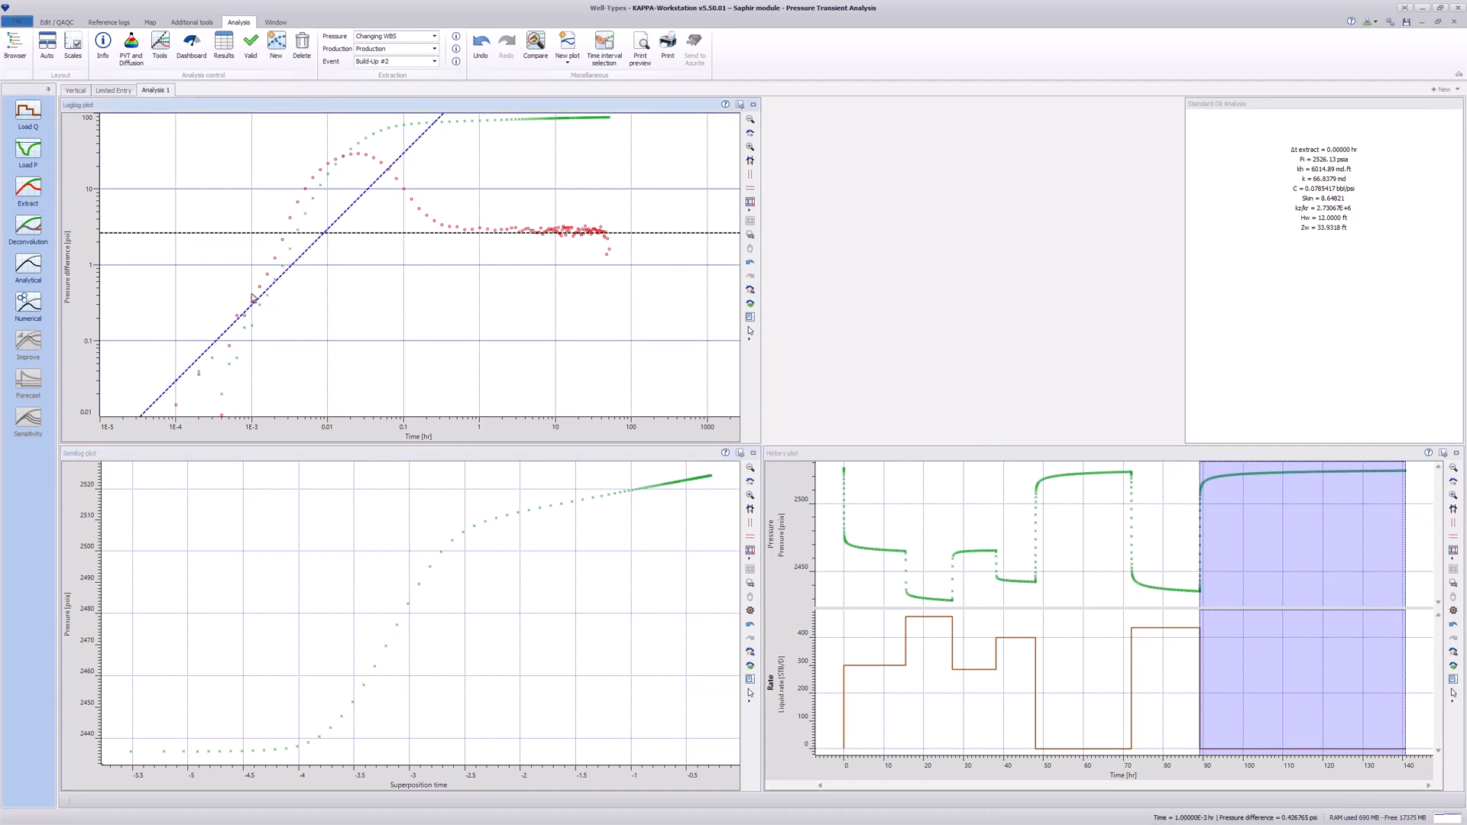
double_click(280, 112)
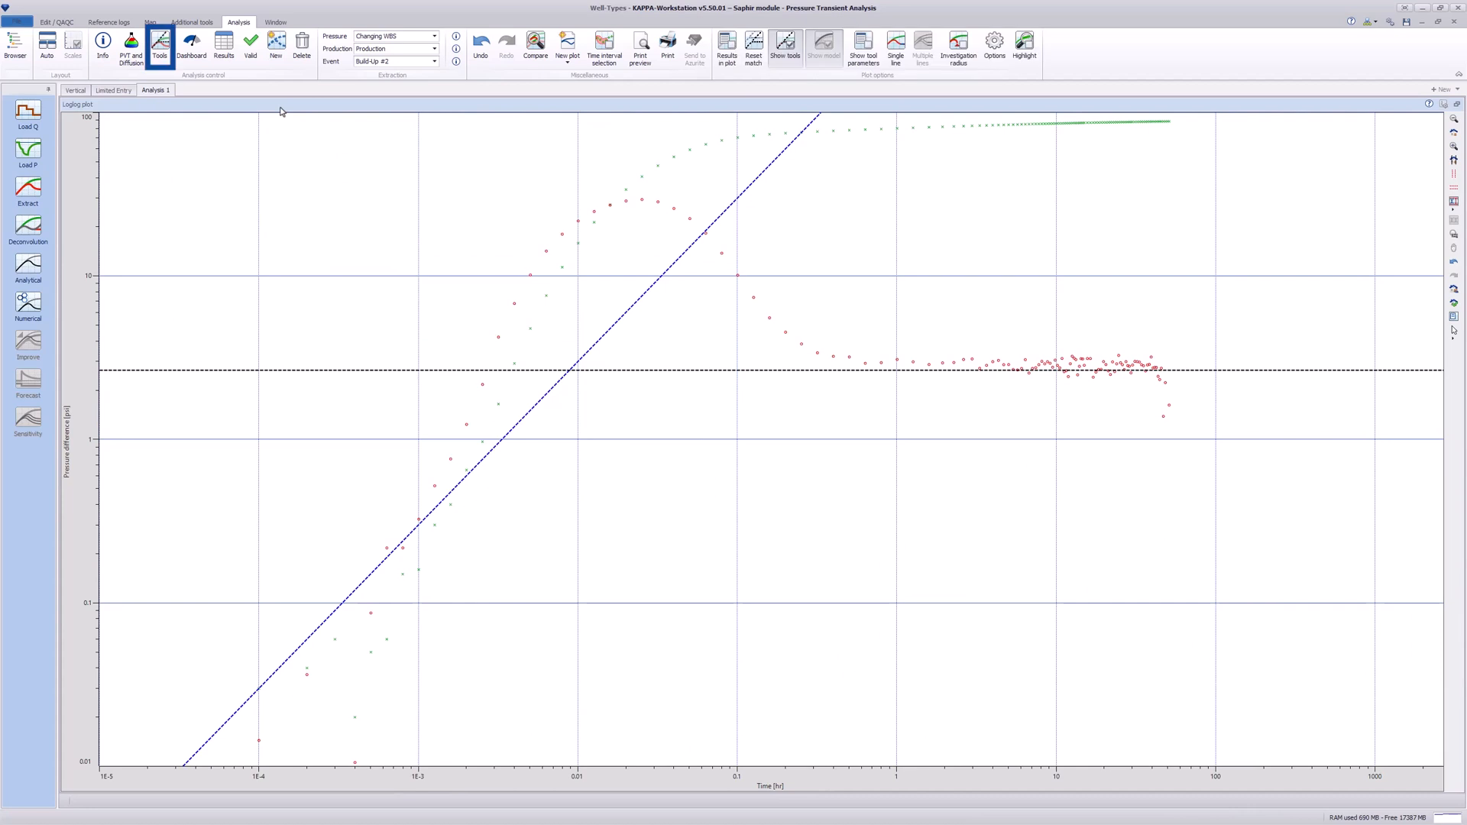
click(161, 61)
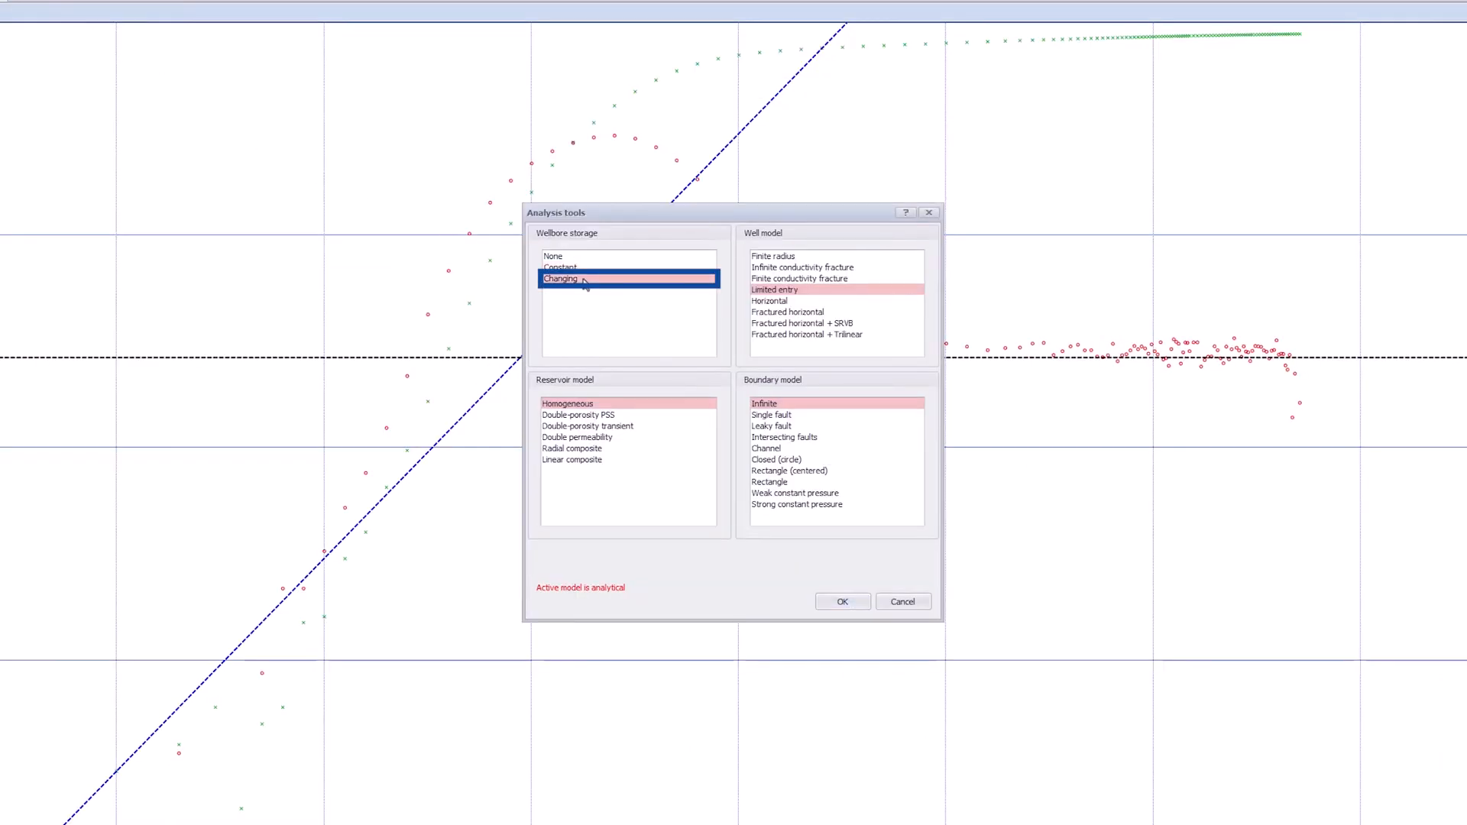
click(809, 258)
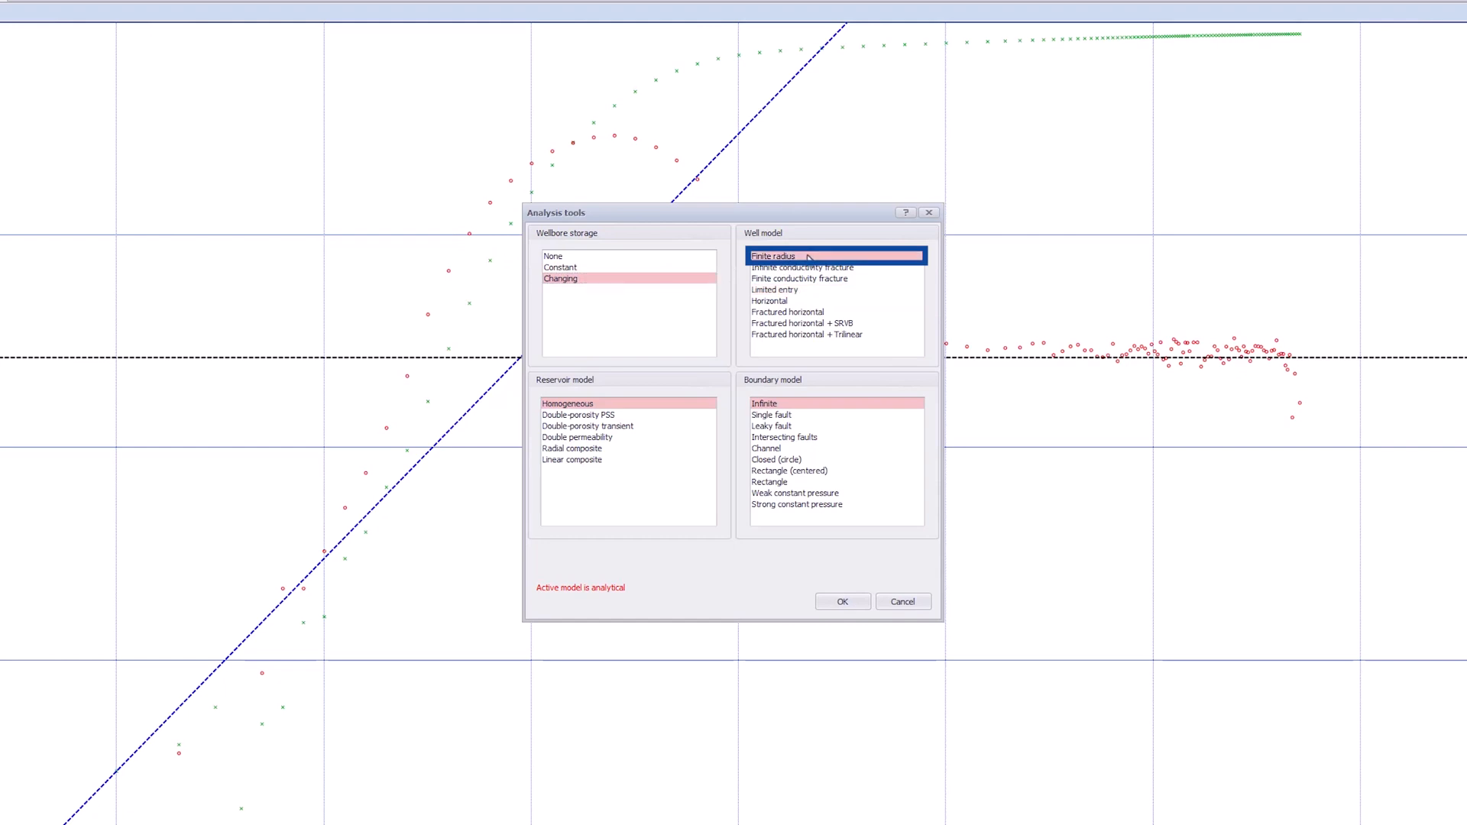
click(842, 601)
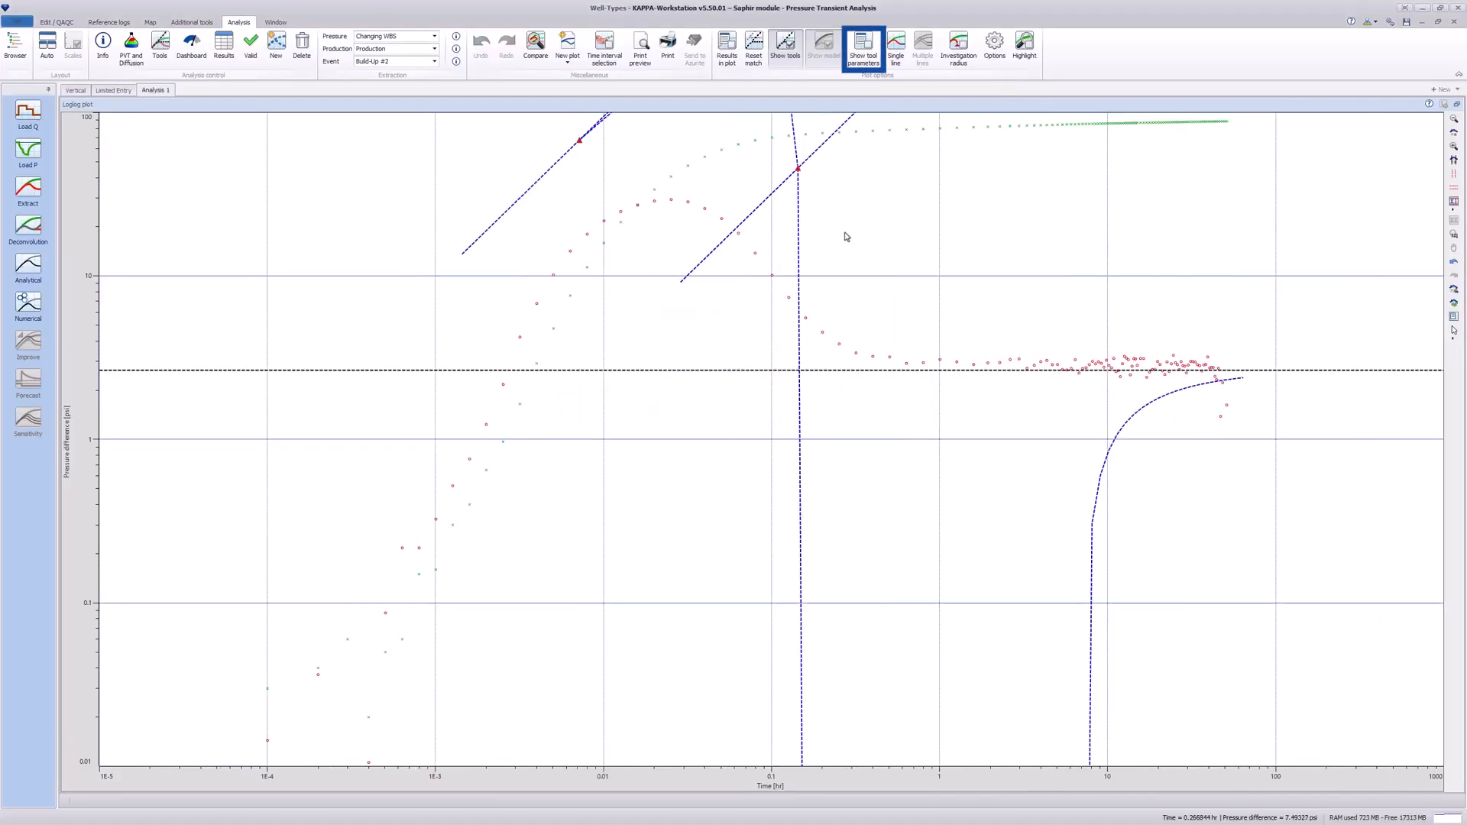
Using the tool parameters, match the changing storage curve to the derivative at Delta_t about 0.078 hr and skin about 3.84, and restore the layout.
click(853, 58)
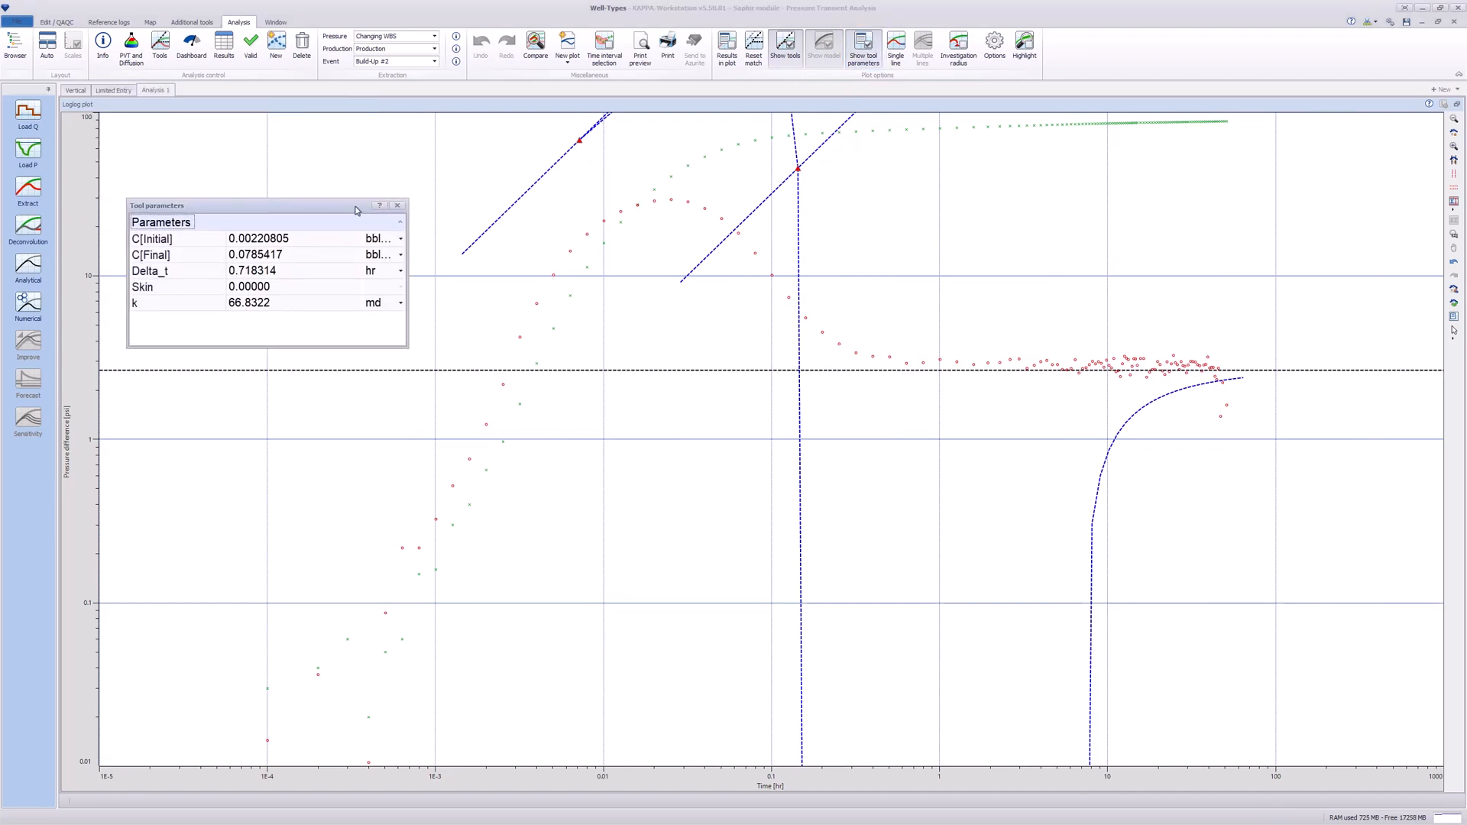
right_click(591, 349)
mouse_move(687, 379)
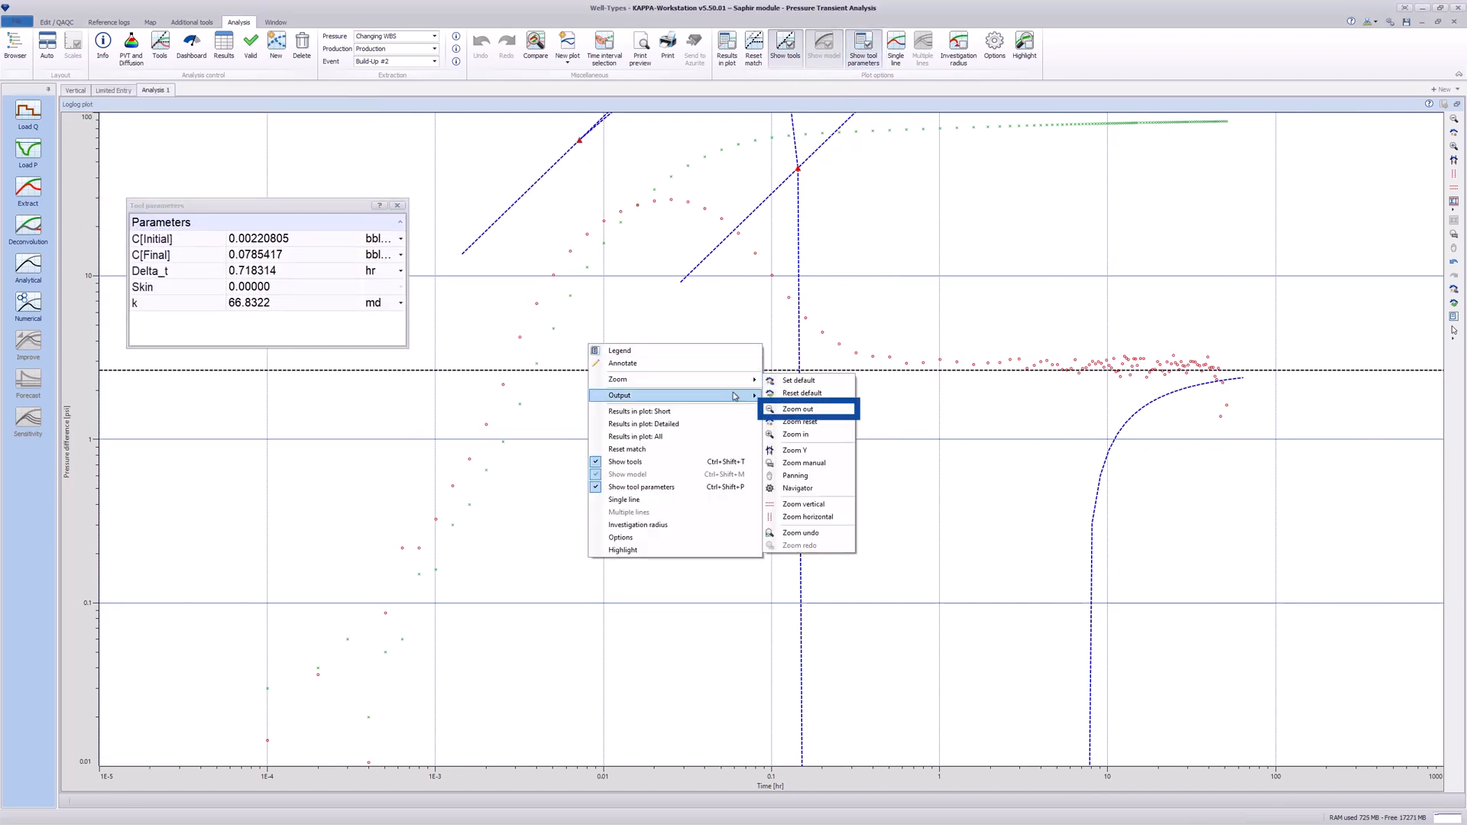
click(811, 408)
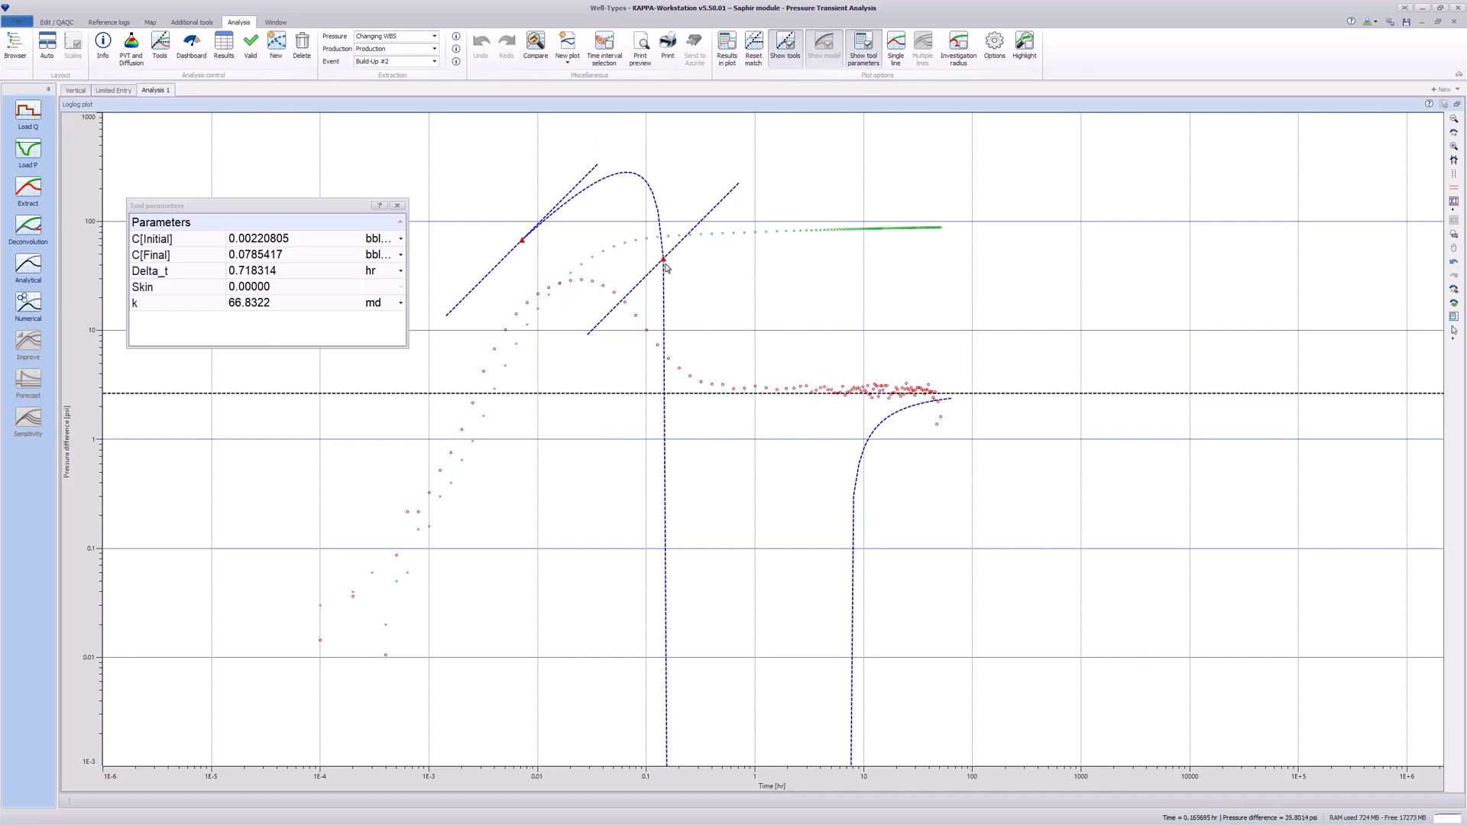
mouse_move(664, 261)
mouse_down()
mouse_move(658, 226)
mouse_move(581, 152)
mouse_move(572, 111)
mouse_move(554, 107)
mouse_up()
mouse_move(738, 381)
mouse_down()
mouse_move(670, 373)
mouse_move(678, 381)
mouse_up()
mouse_move(603, 278)
mouse_down()
mouse_move(576, 280)
mouse_move(603, 277)
mouse_up()
mouse_move(679, 388)
mouse_down()
mouse_move(640, 391)
mouse_move(639, 457)
mouse_move(629, 449)
mouse_up()
drag(412, 476, 417, 529)
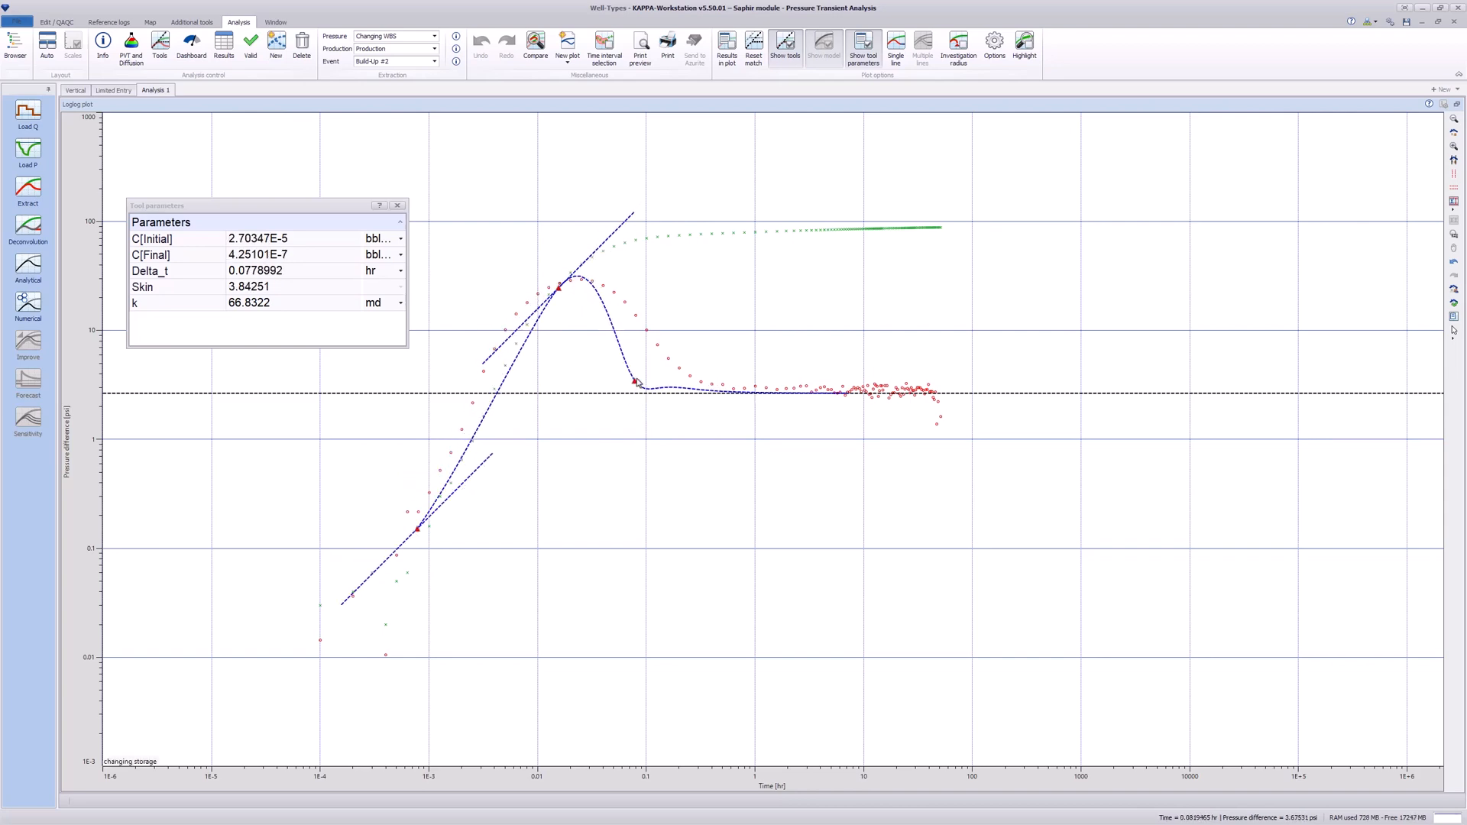
click(397, 205)
double_click(307, 107)
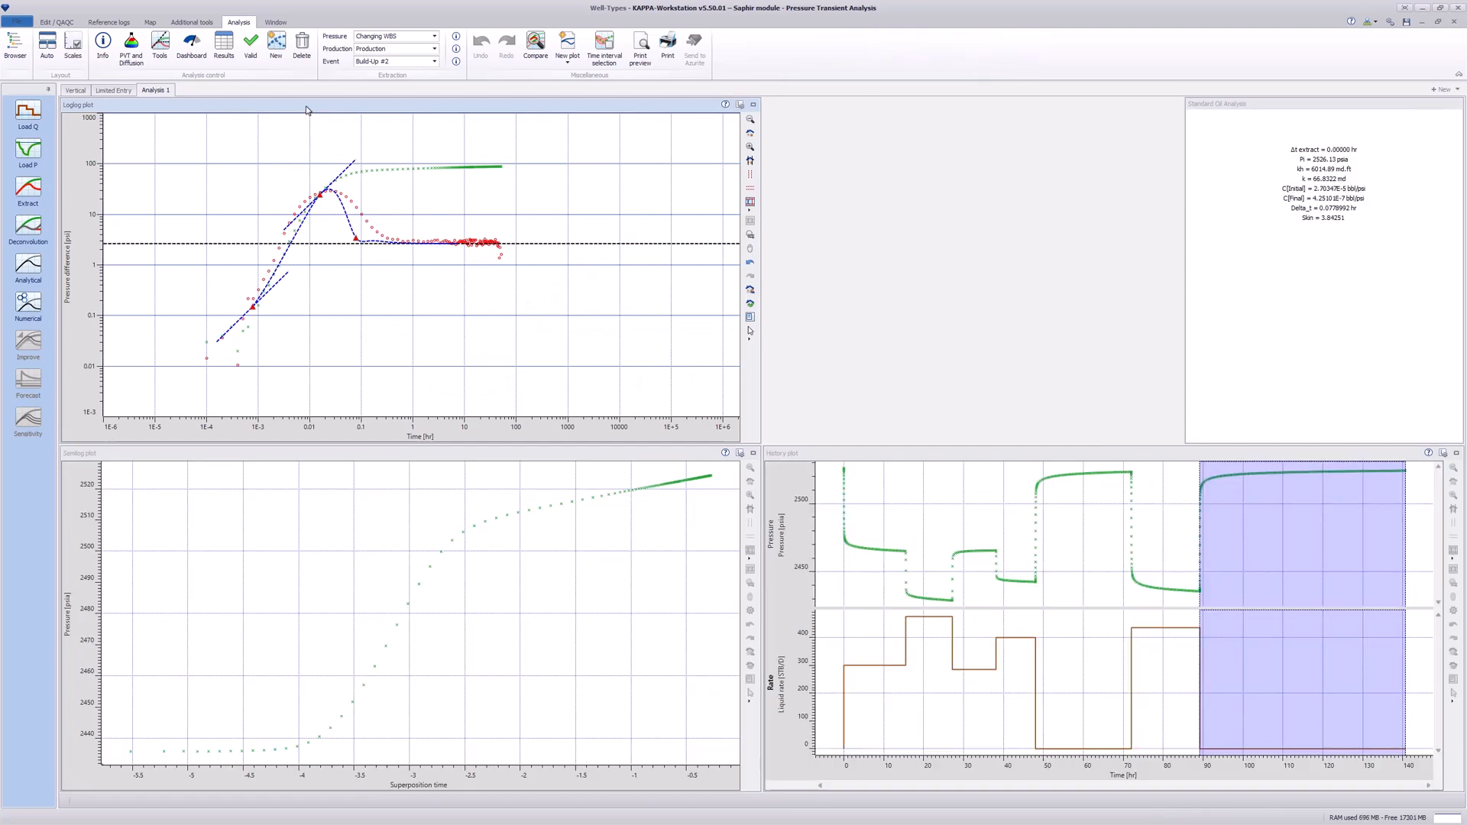
Generate the analytical model directly from the matched tool parameters, without adjusting its settings, and improve it by regression.
click(28, 266)
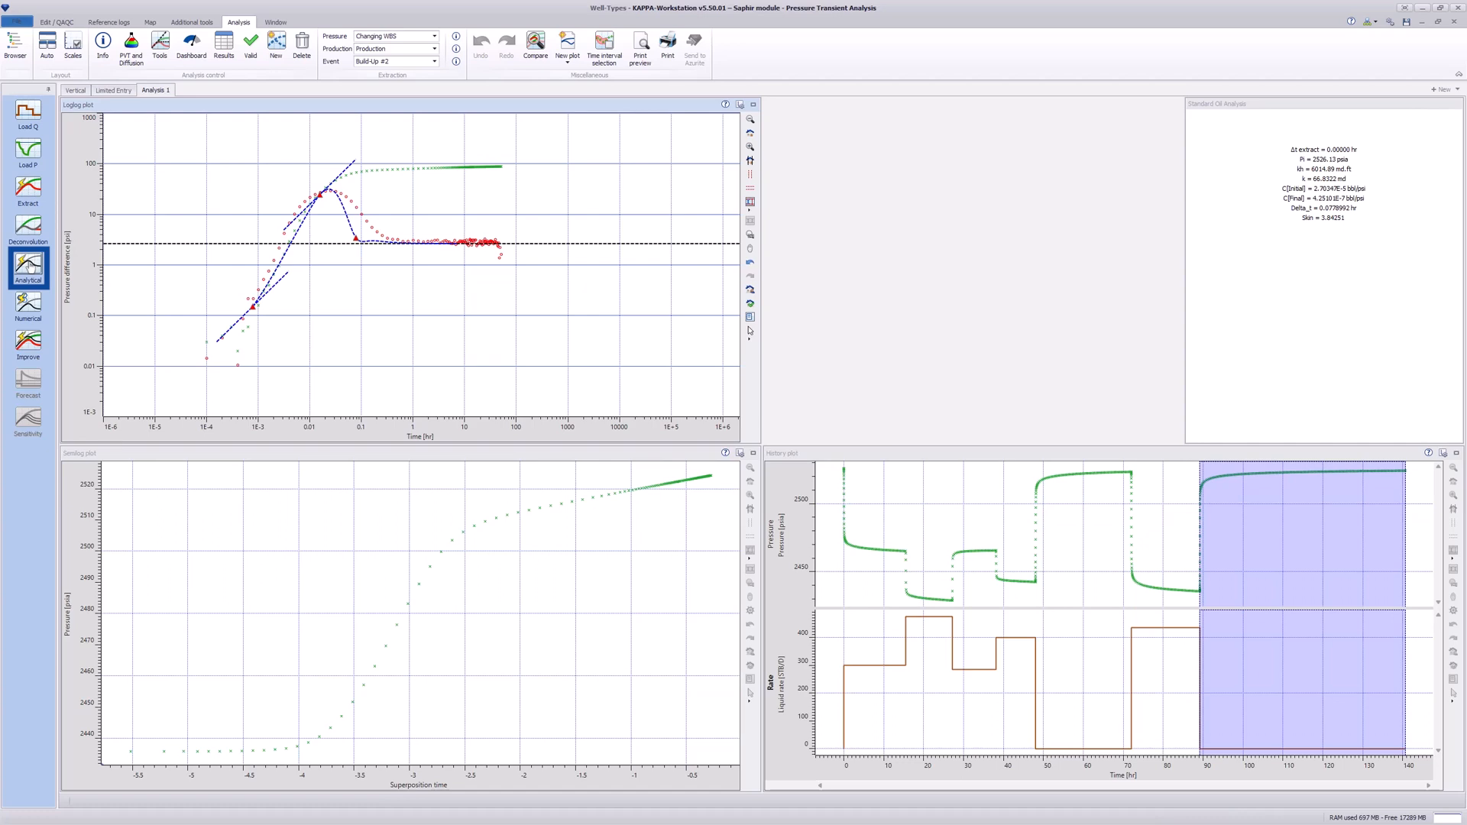
ctrl+click(30, 266)
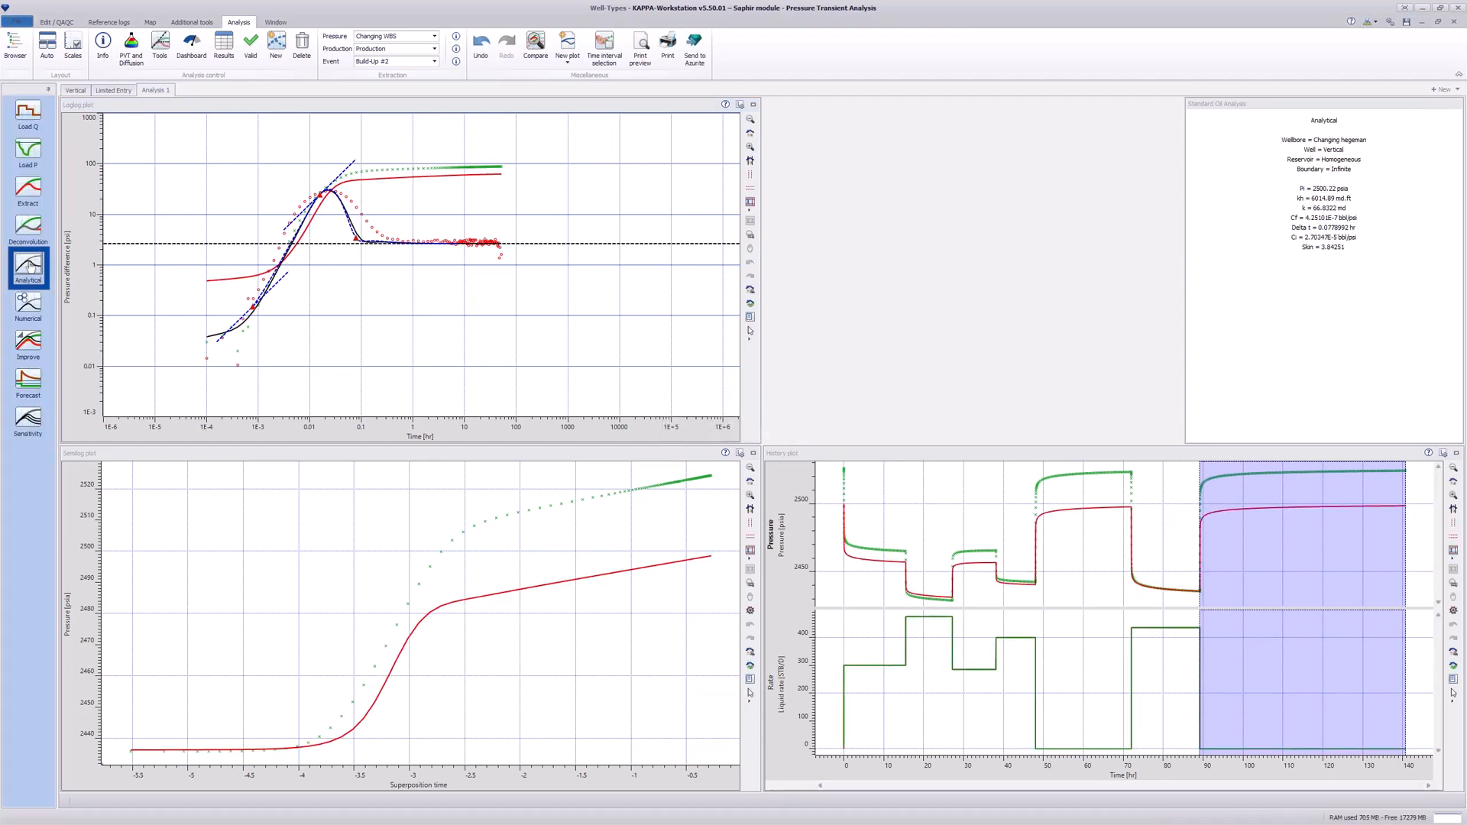
click(28, 345)
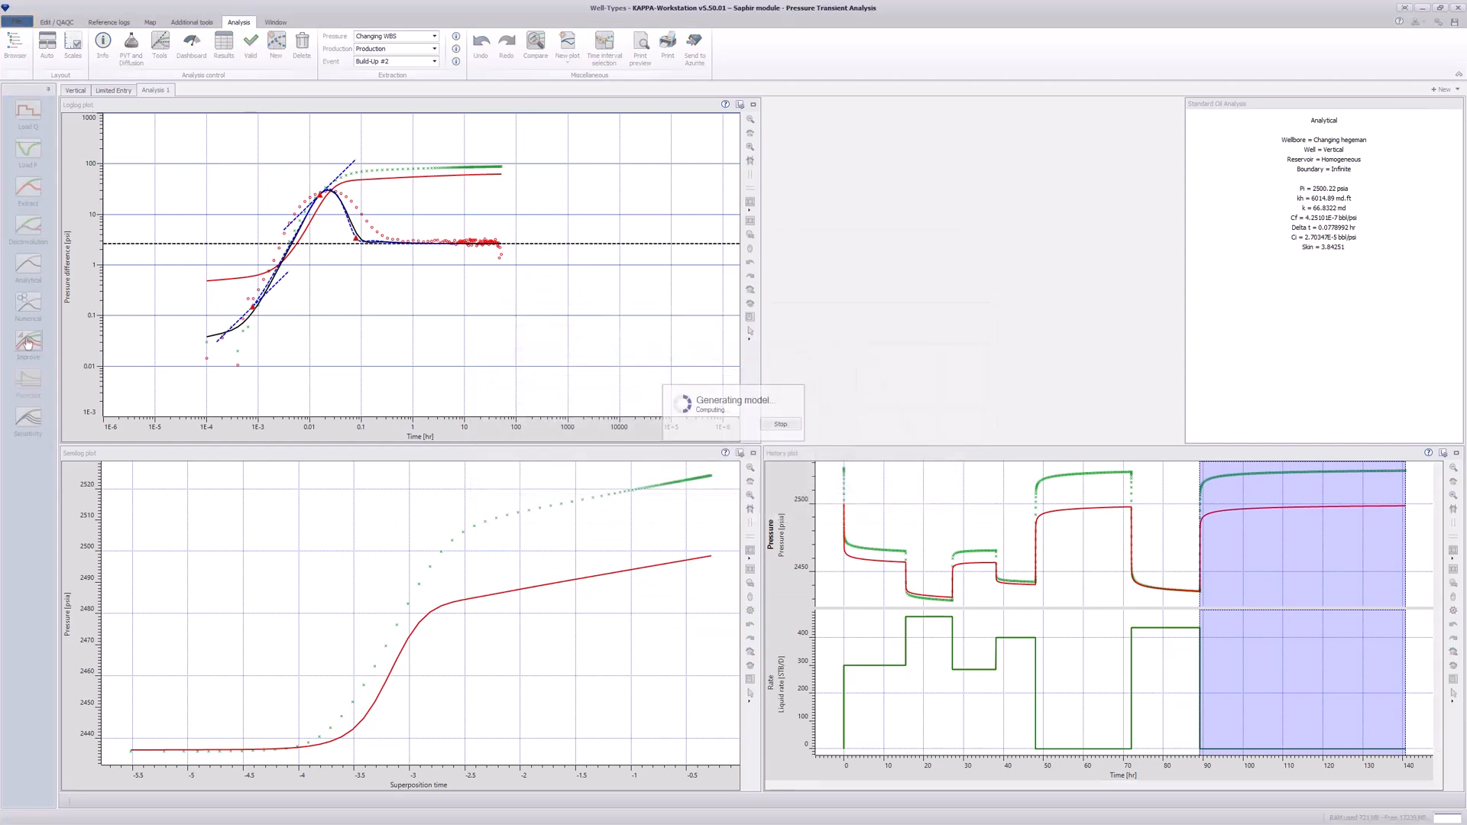
Hide the tool lines on the loglog plot, and rename the new analysis as Changing WBS.
right_click(349, 340)
click(374, 453)
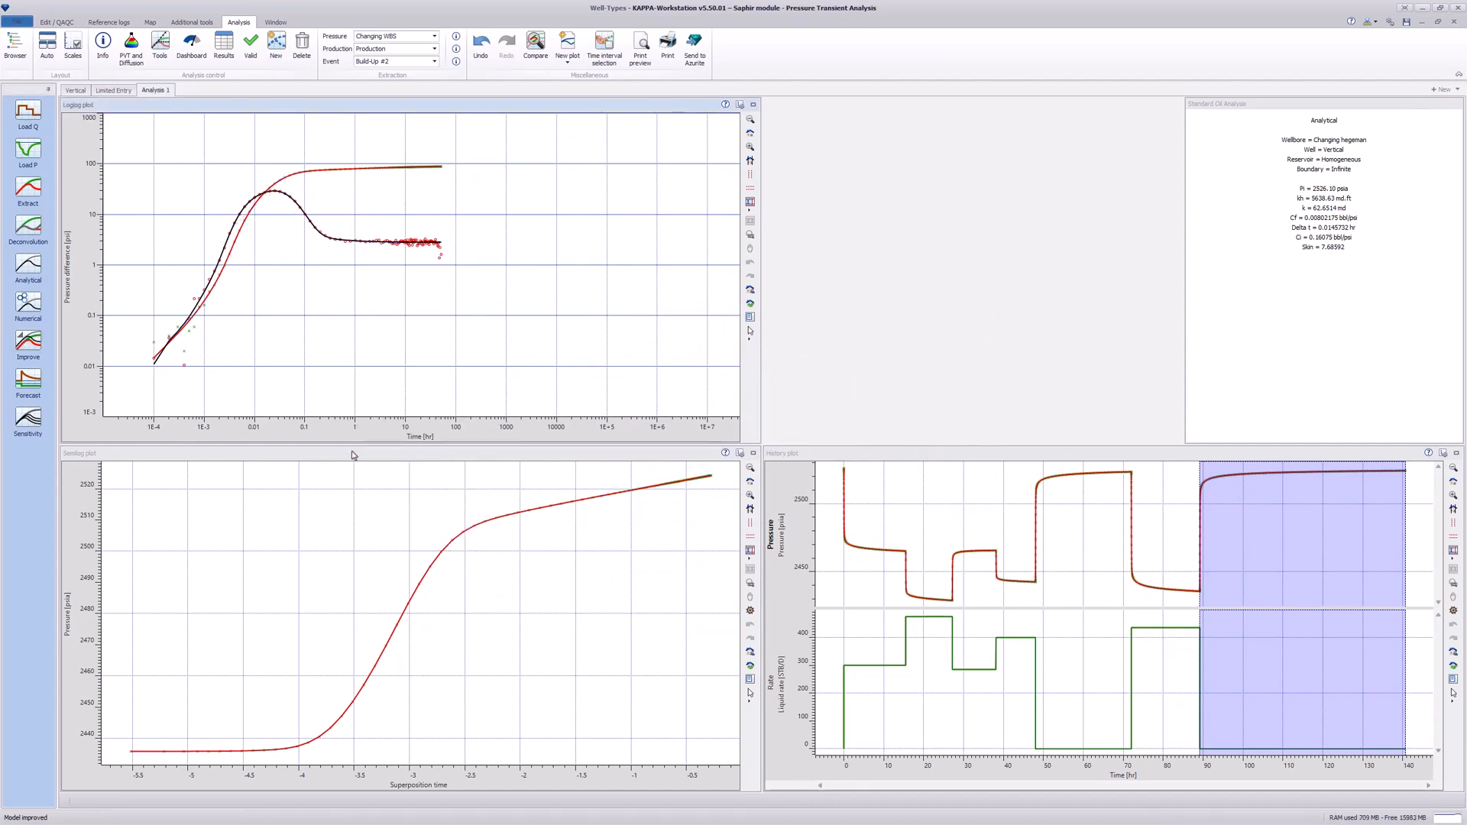
click(750, 134)
double_click(155, 91)
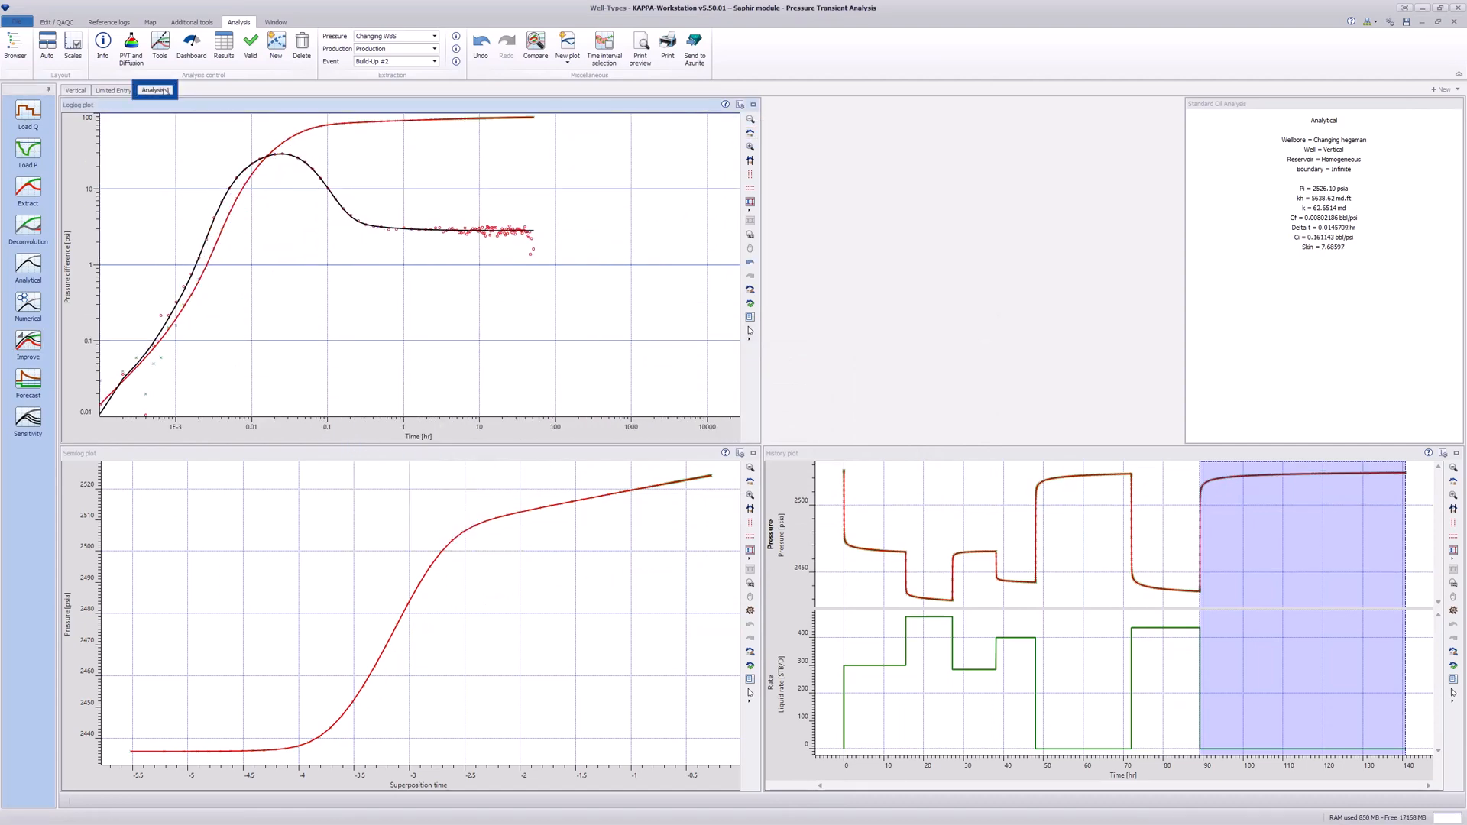
text(Chan)
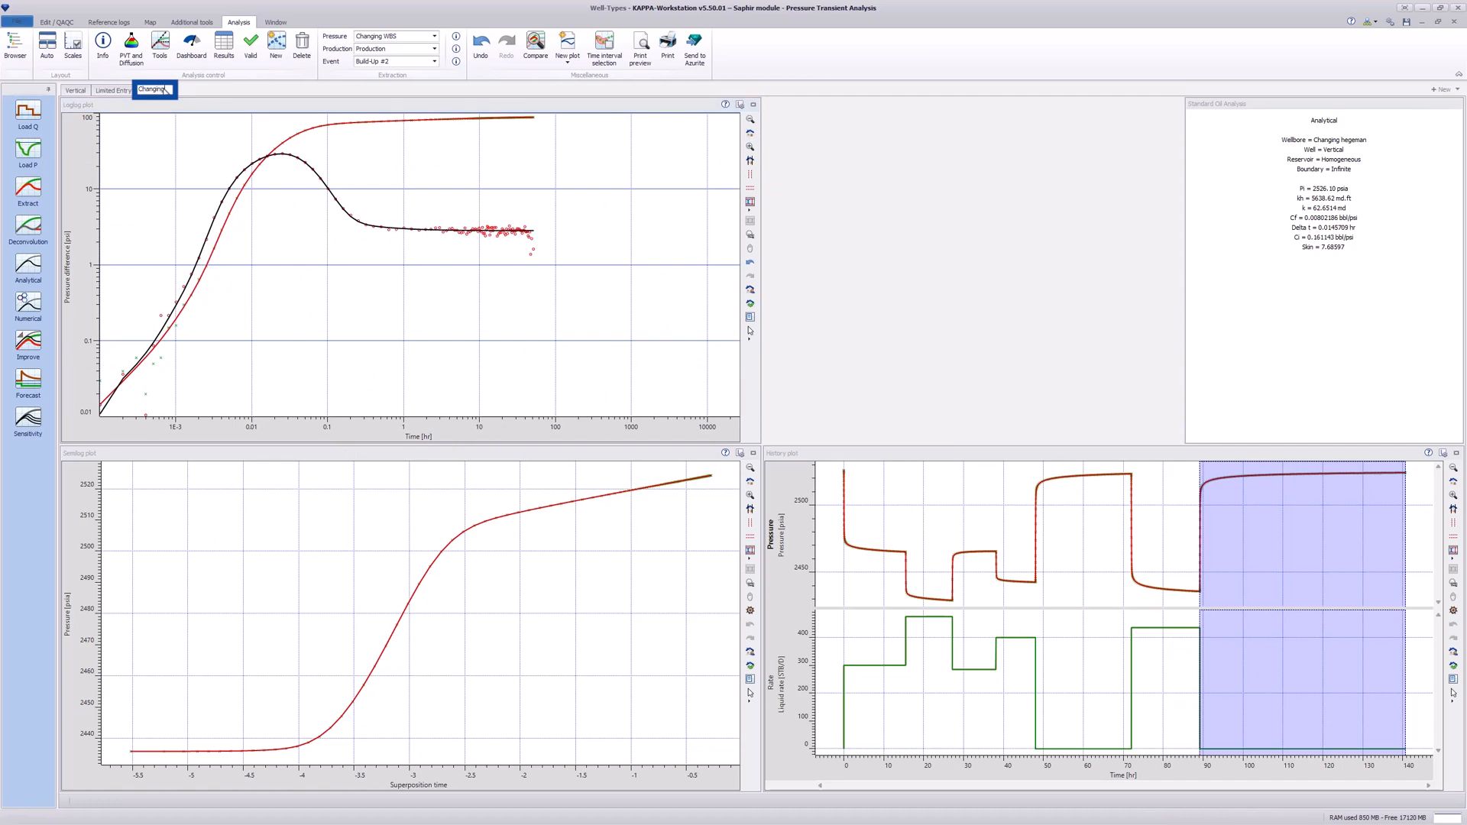
text(ging WBS)
key(Return)
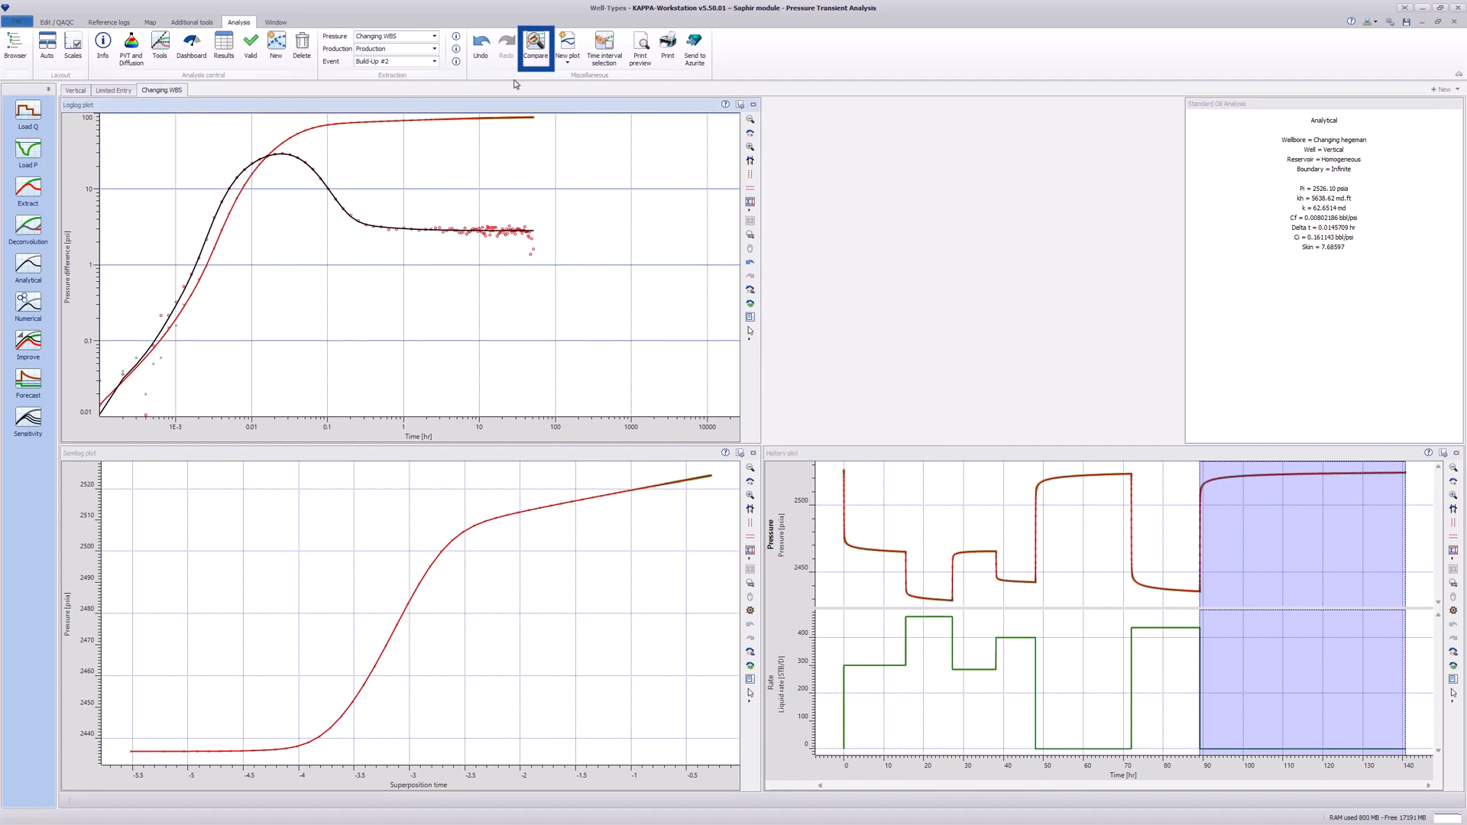
Start a comparison with the Changing WBS analysis and include the Vertical and Limited Entry analyses in it.
click(536, 44)
drag(244, 172, 871, 109)
click(613, 209)
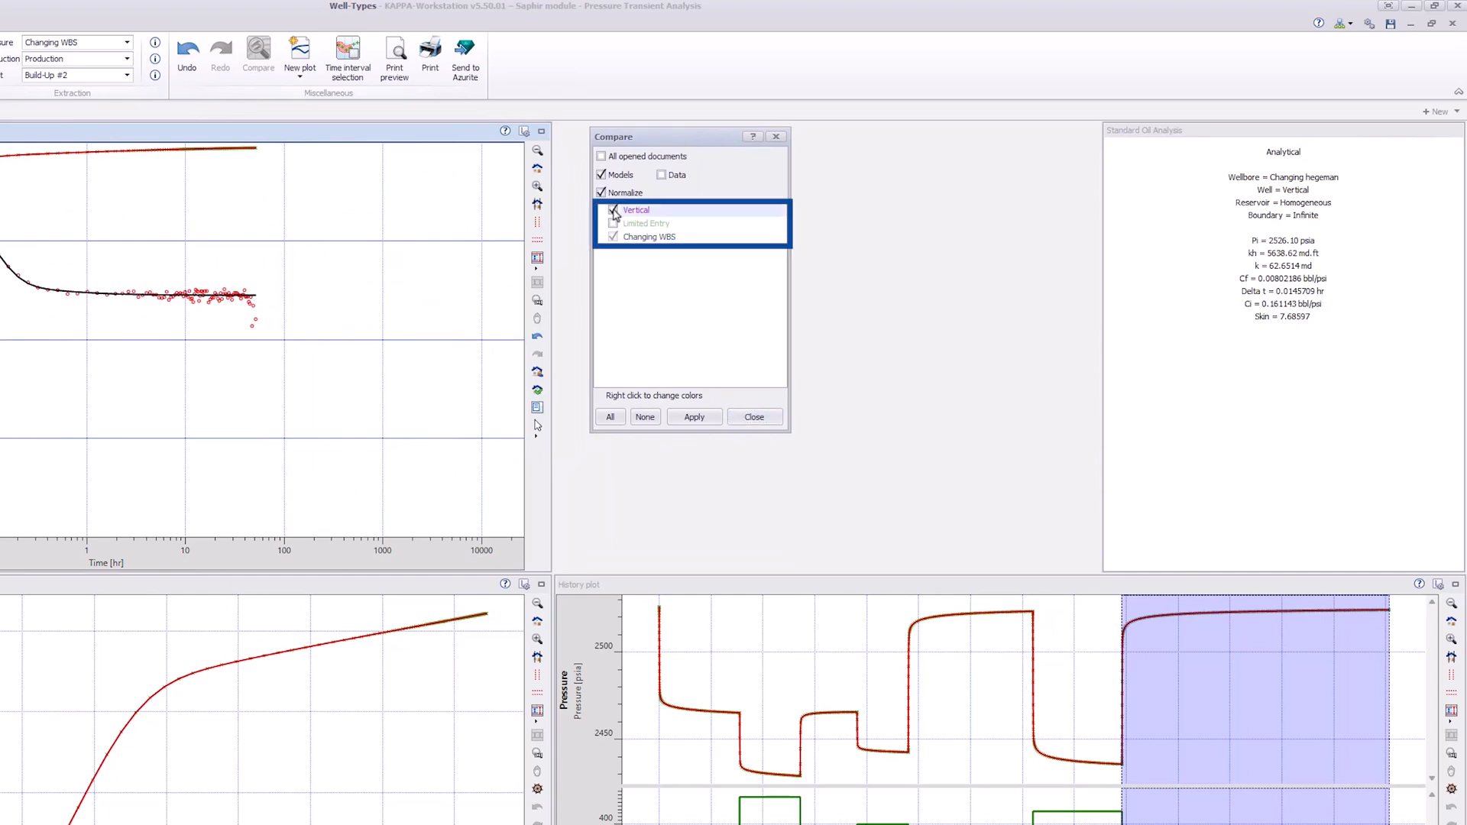
click(612, 223)
Set the Limited Entry analysis colour to dark orange, include the data with the models, and apply the comparison to the plots.
right_click(686, 227)
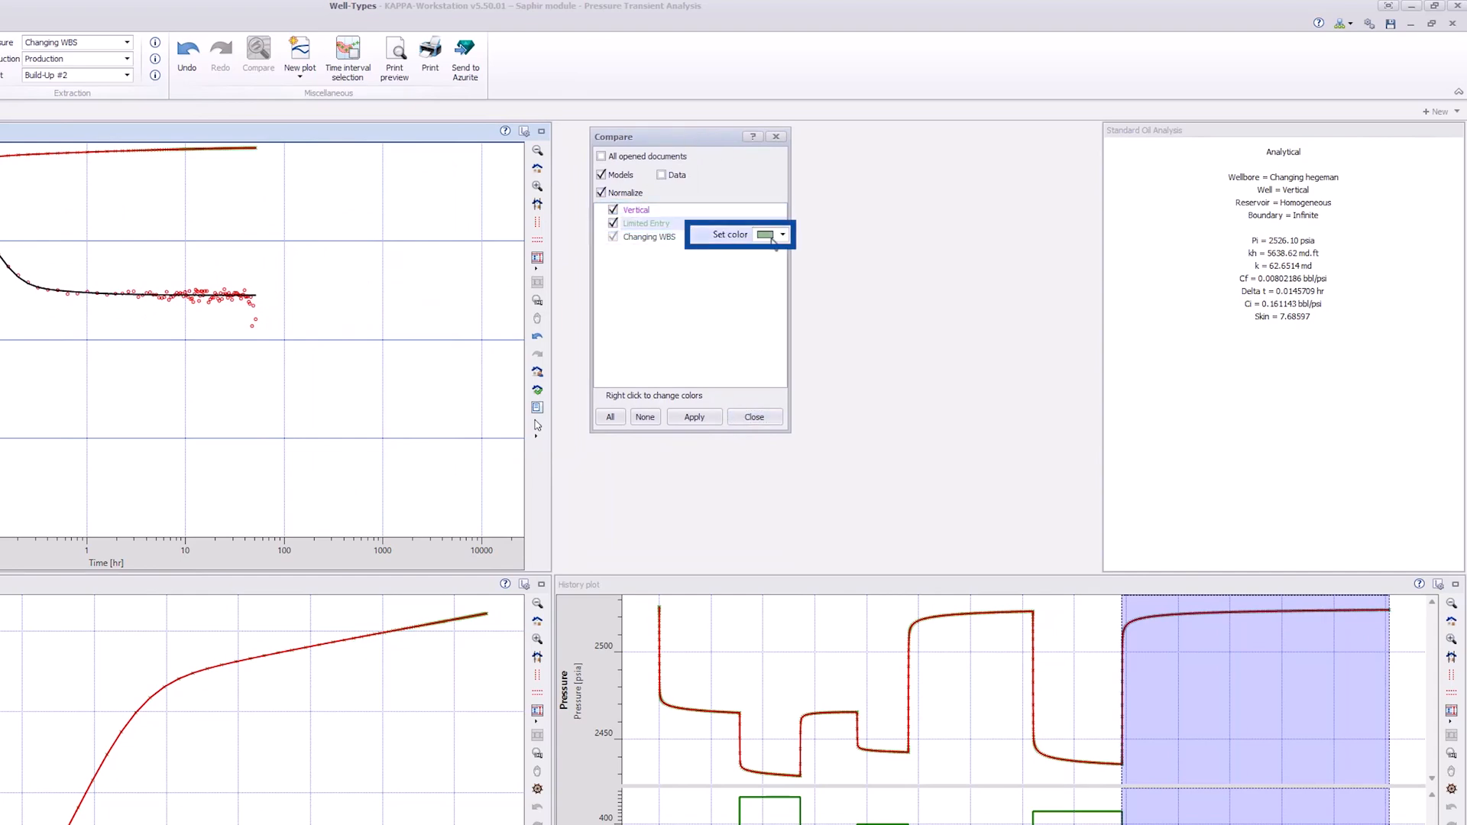
click(782, 235)
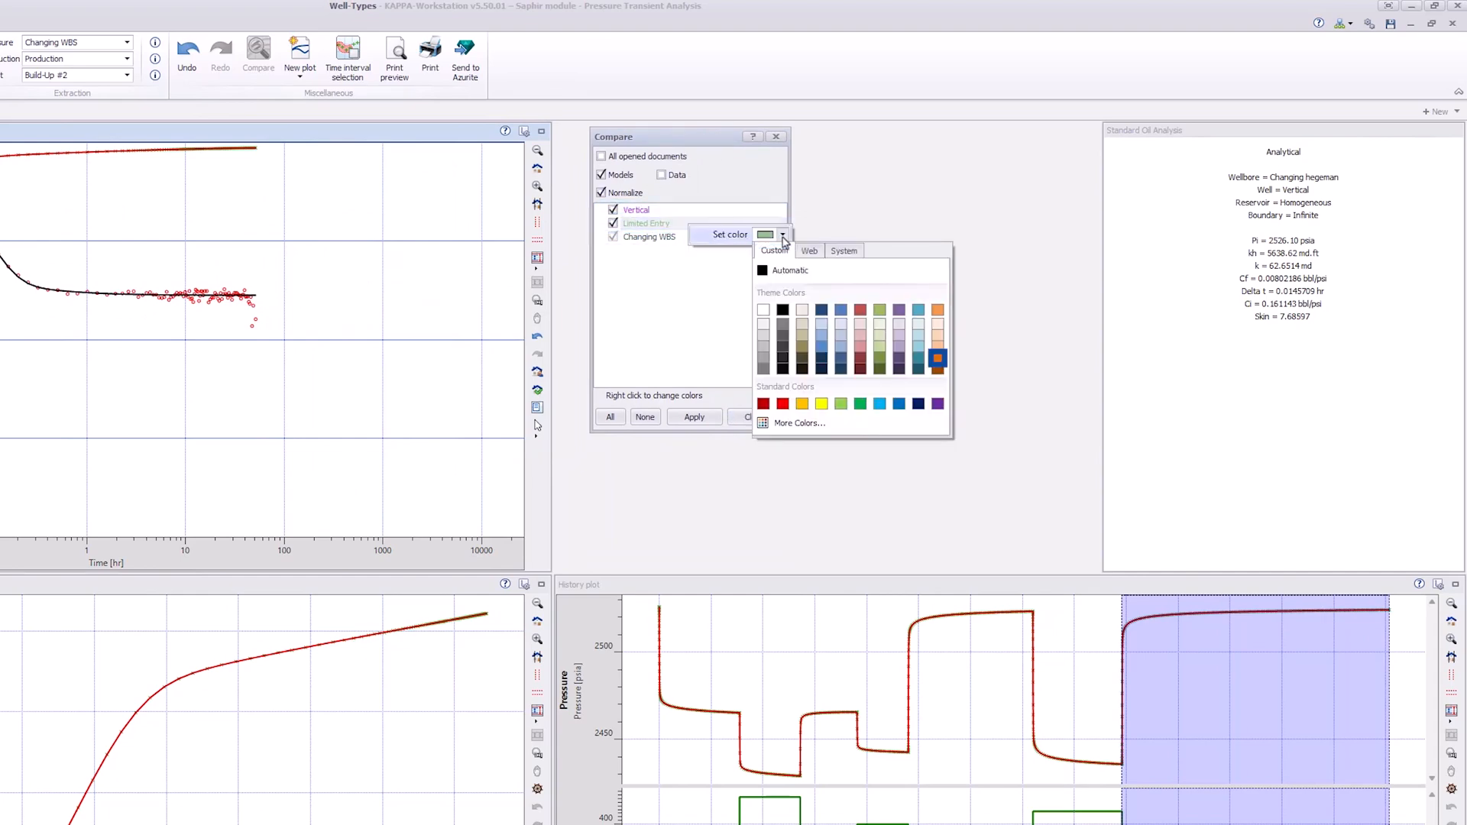
click(938, 359)
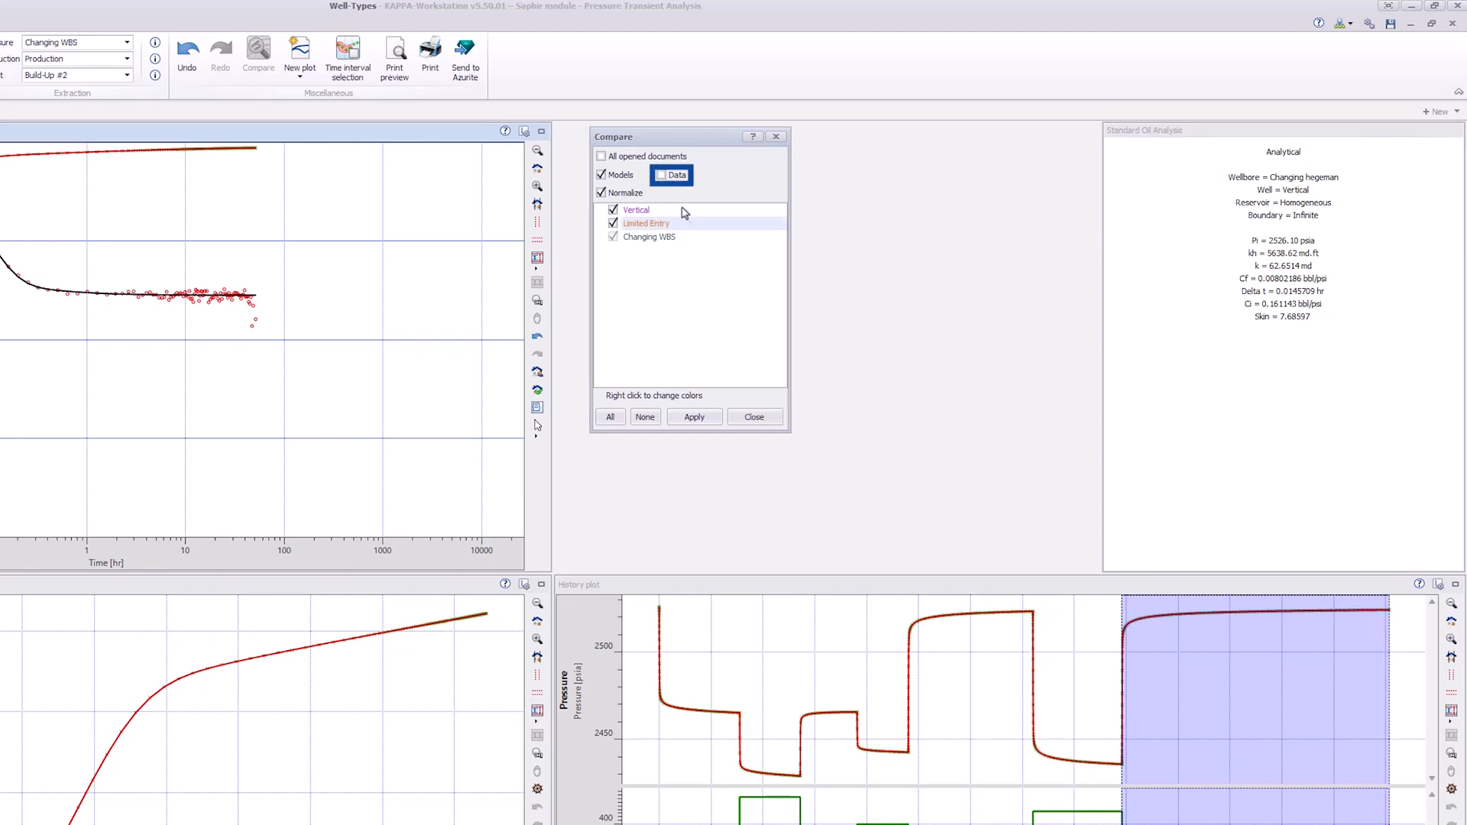
click(662, 175)
click(680, 417)
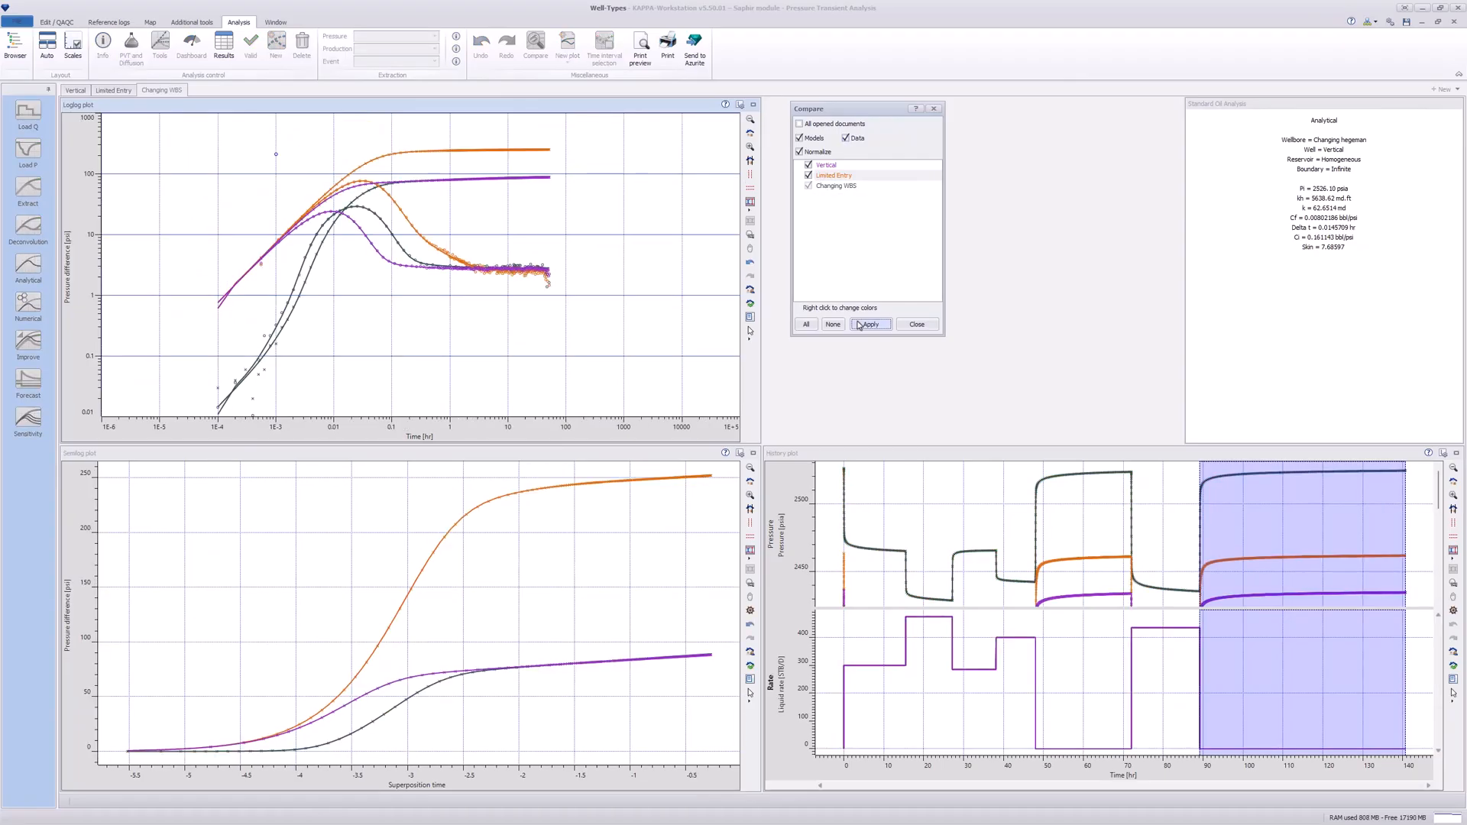
Display the results of the three compared analyses side by side, enlarged to show all value columns, and close the comparison.
click(224, 43)
drag(243, 186, 833, 203)
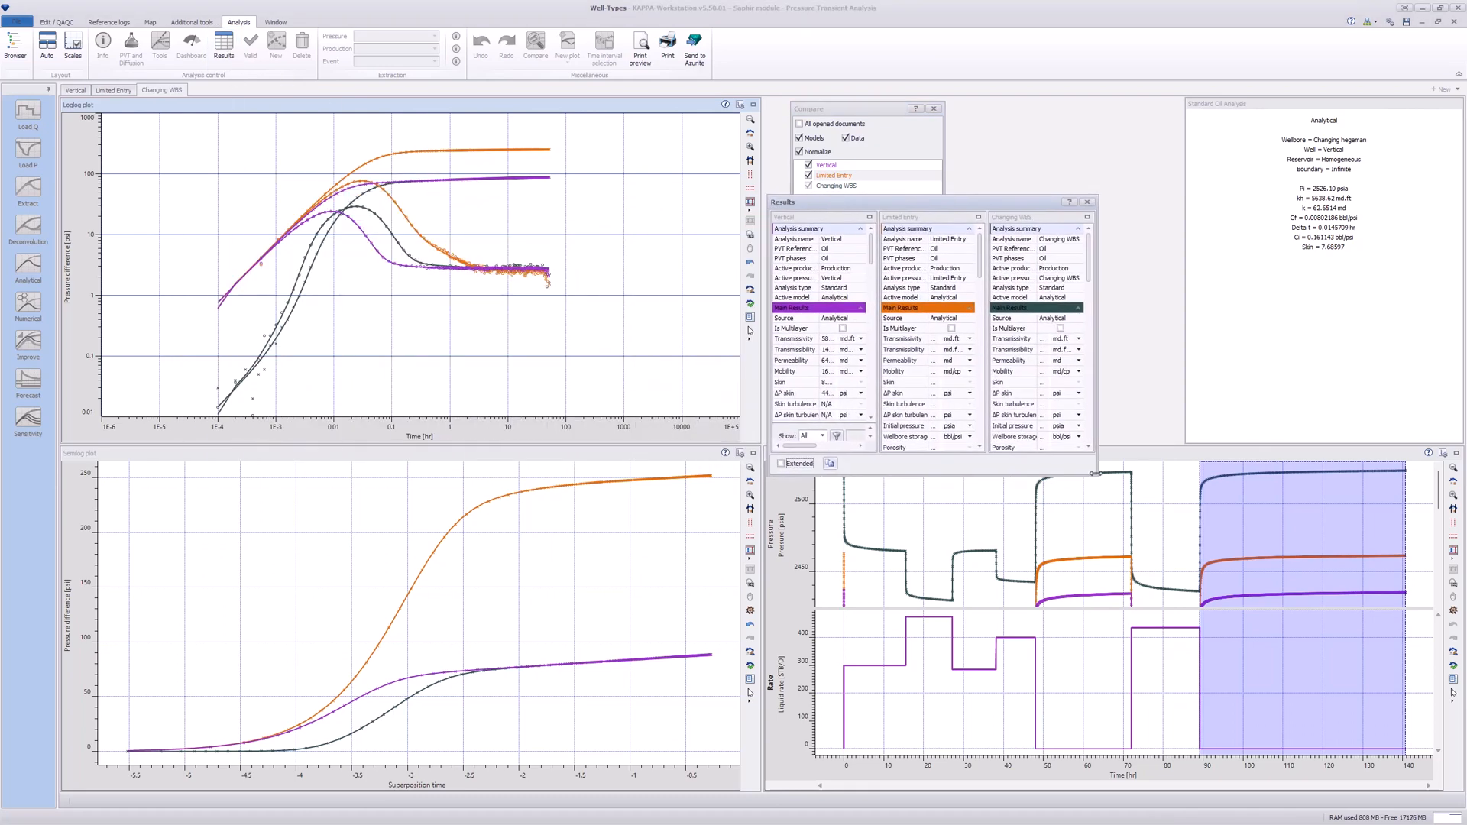
drag(1095, 473, 1356, 683)
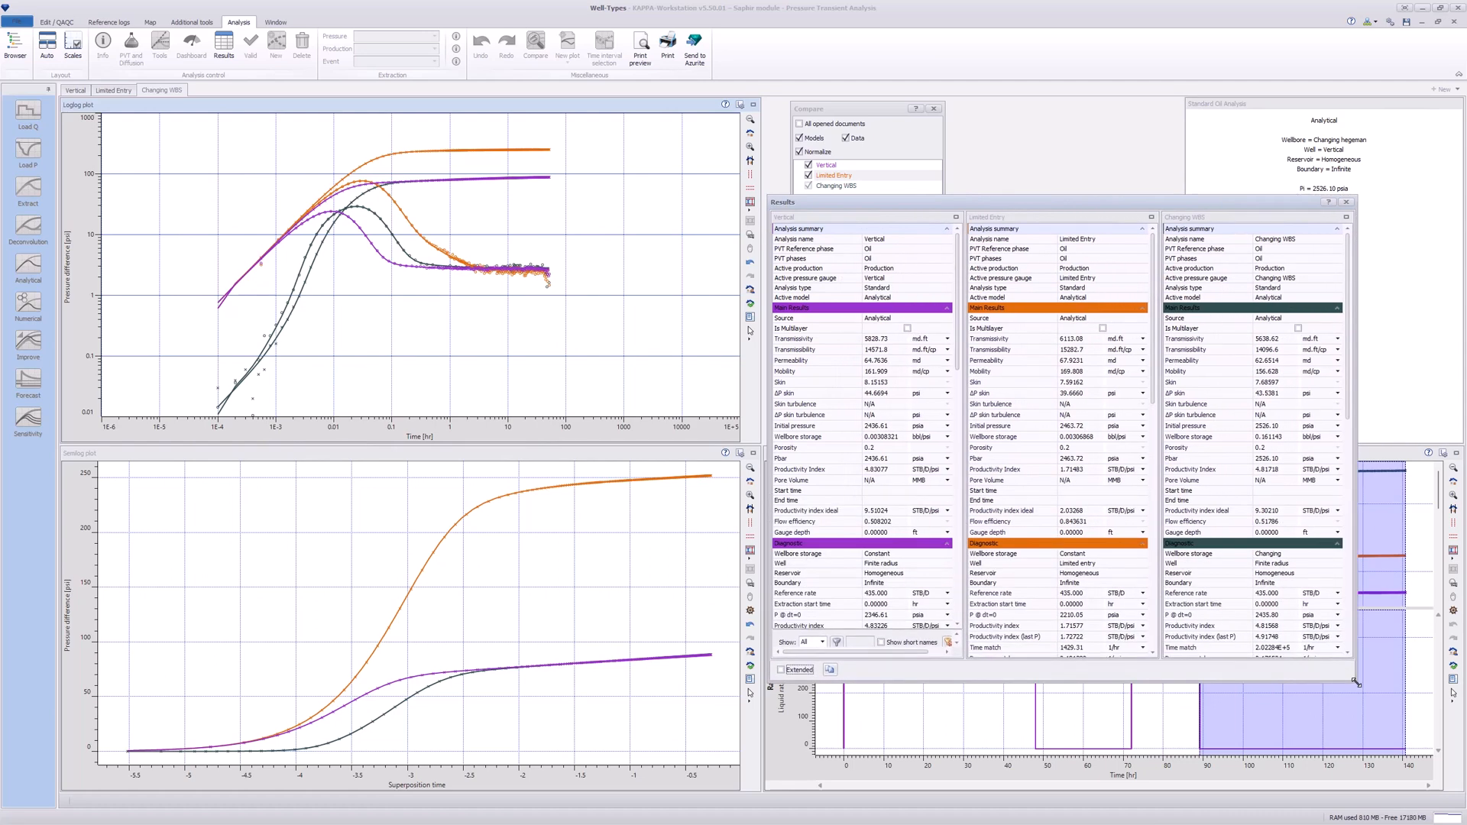
click(934, 108)
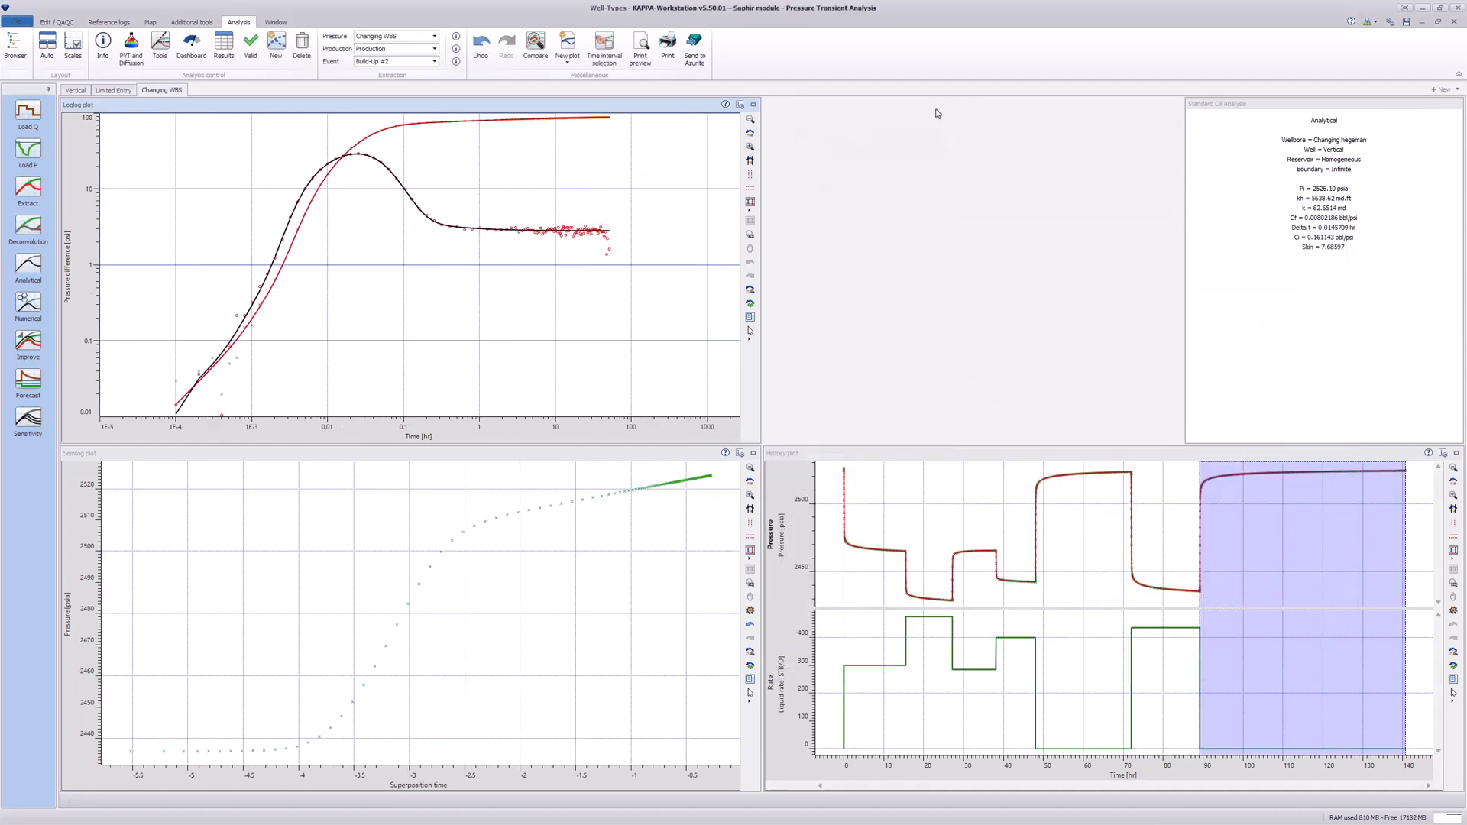